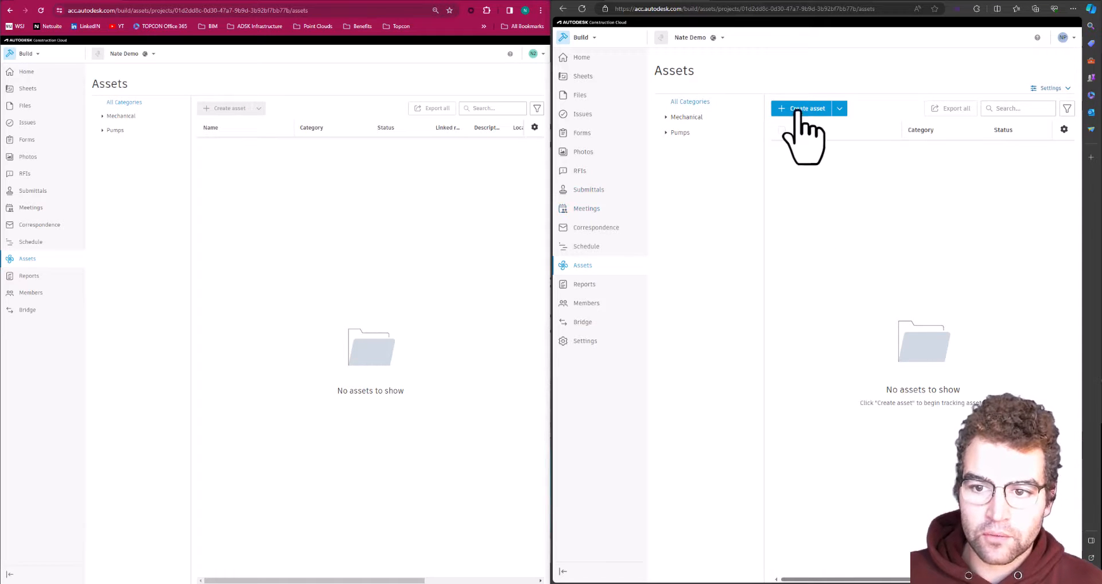
- Open the asset import dialog in the admin account's Assets page
{"action": "left_click", "coordinate": [1050, 88]}
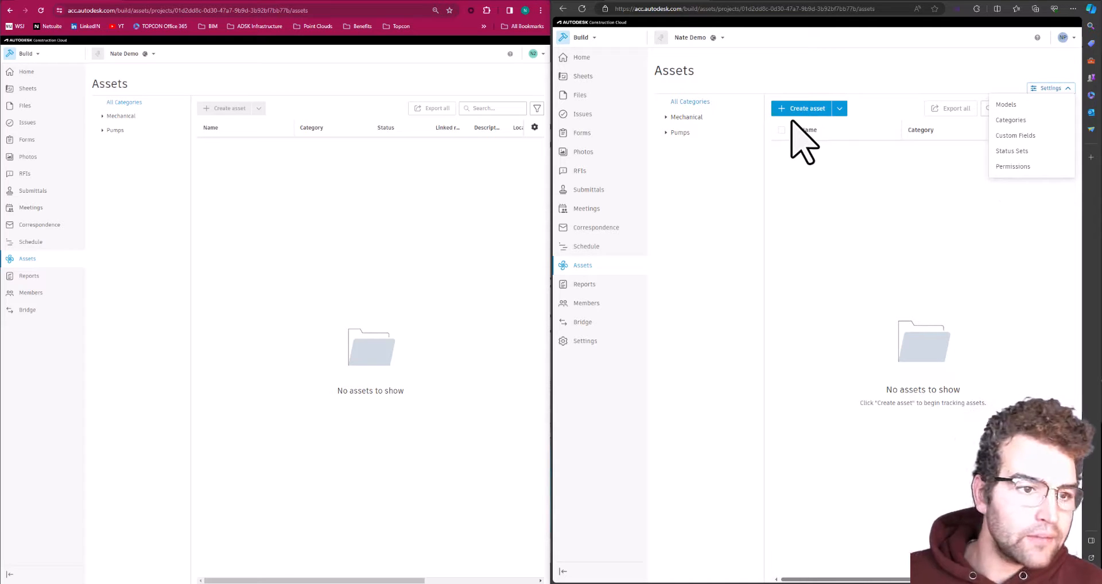
{"action": "left_click", "coordinate": [833, 113]}
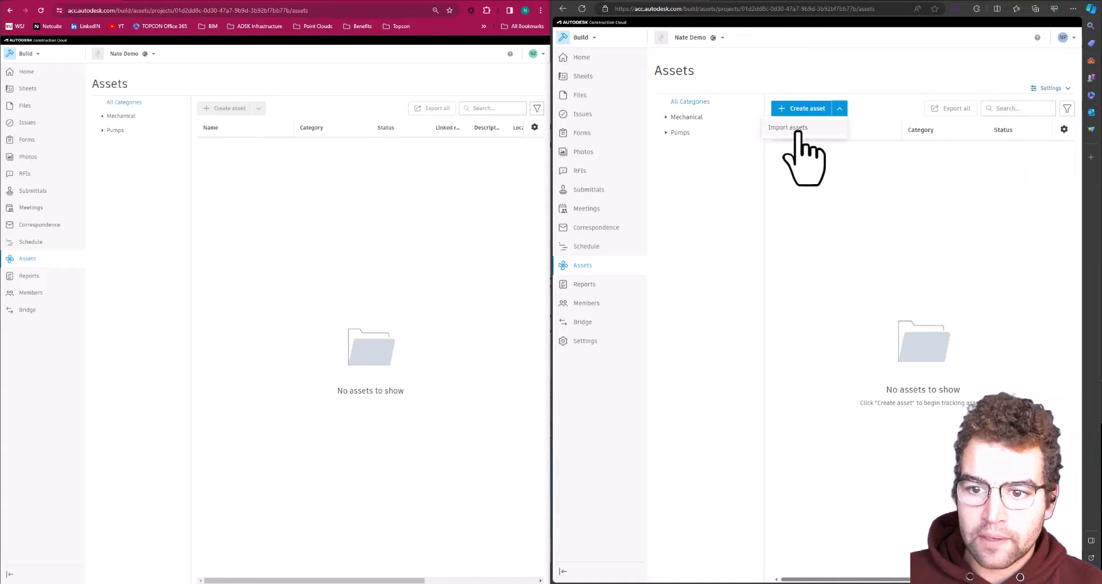
{"action": "left_click", "coordinate": [797, 128]}
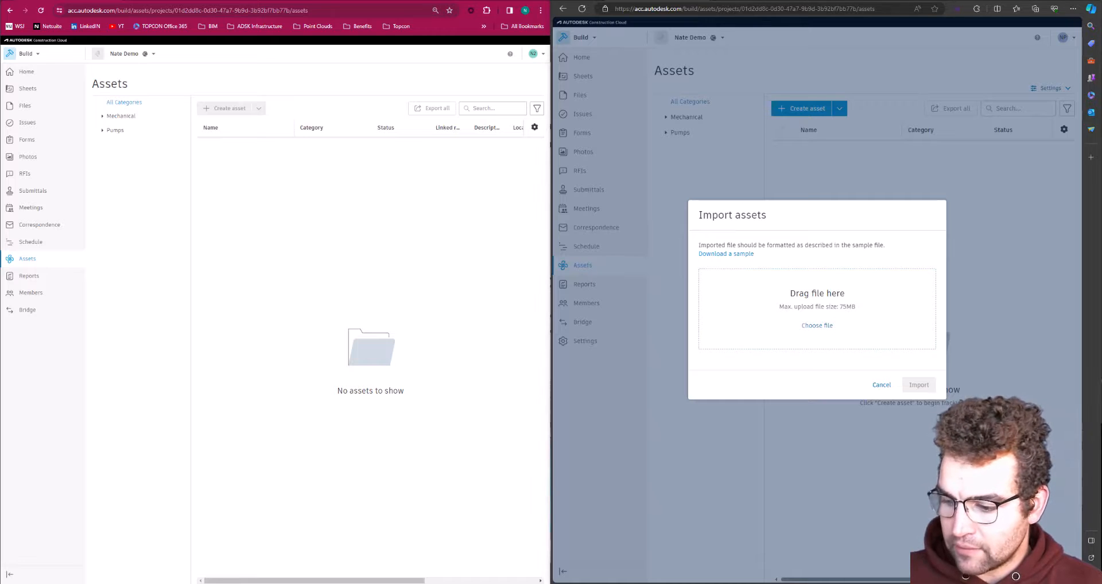
- Switch to Excel and examine the sample import spreadsheet's columns, status options and sample asset rows
{"action": "key", "text": "super+d"}
{"action": "key", "text": "super+d"}
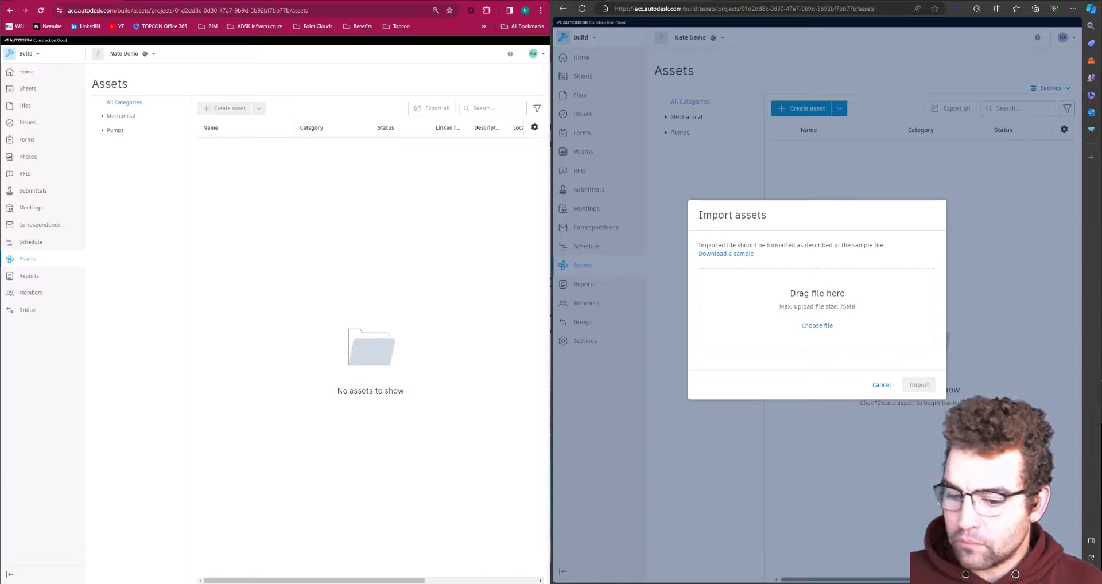
{"action": "left_click", "coordinate": [200, 583]}
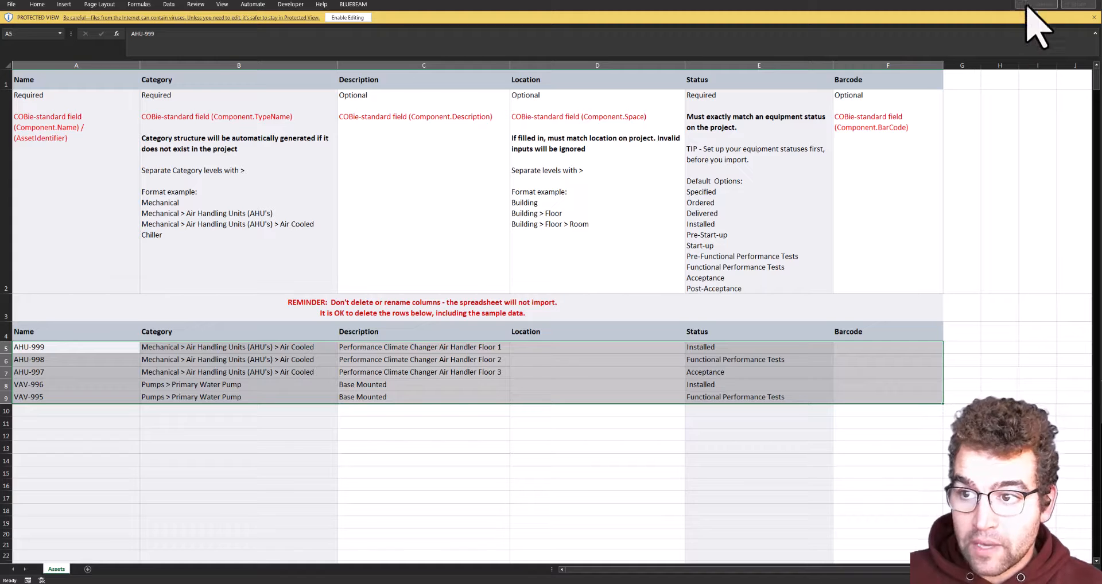
{"action": "left_click", "coordinate": [1055, 0]}
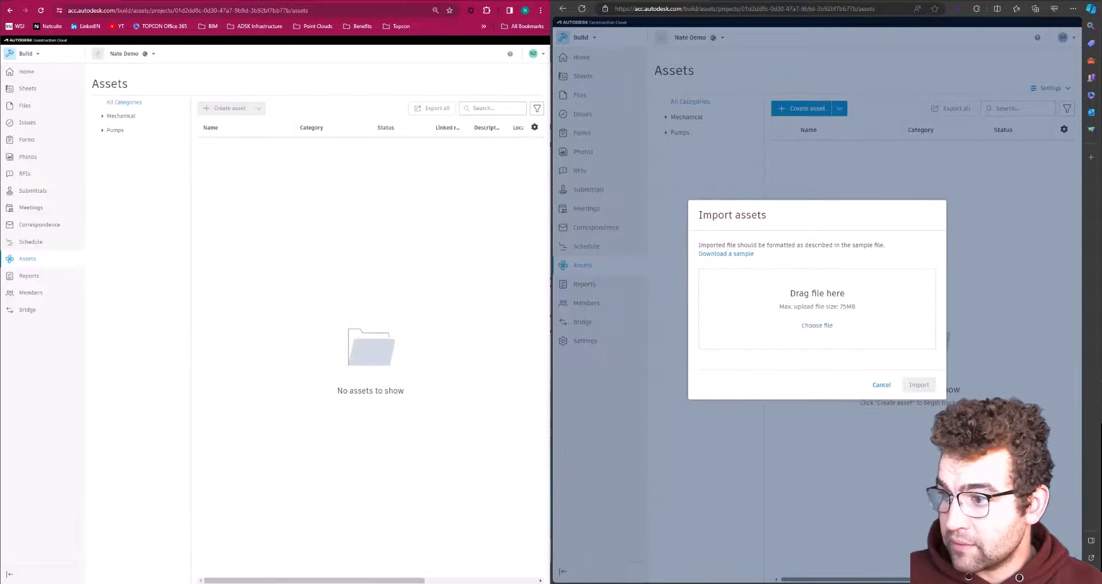
- Import the sample asset spreadsheet into the project and refresh the admin account's asset list
{"action": "left_click_drag", "start_coordinate": [901, 312], "coordinate": [785, 313]}
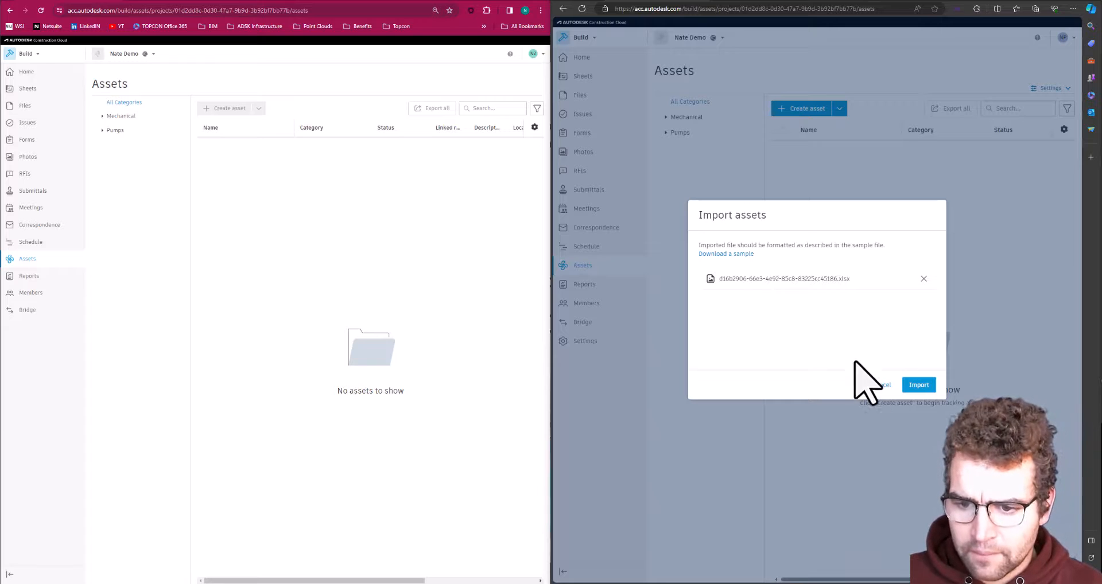
{"action": "left_click", "coordinate": [919, 386]}
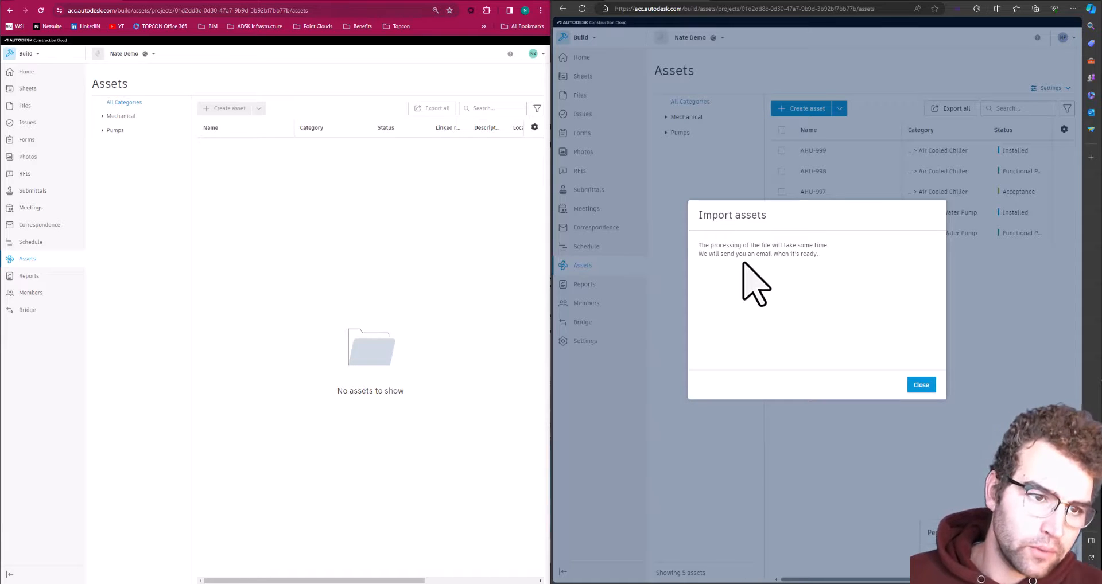
{"action": "left_click", "coordinate": [921, 385]}
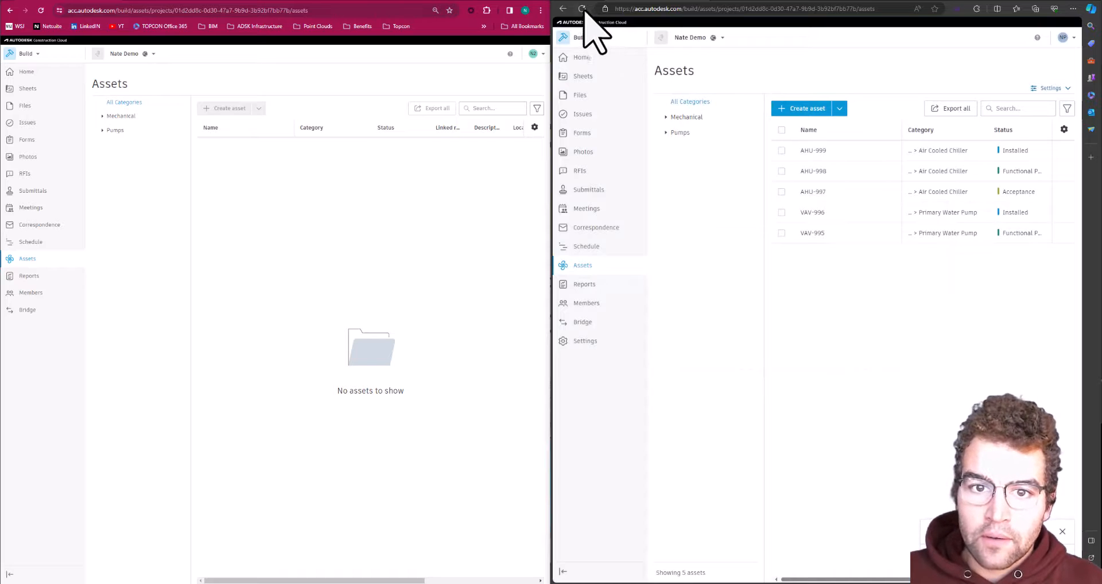
{"action": "left_click", "coordinate": [582, 8]}
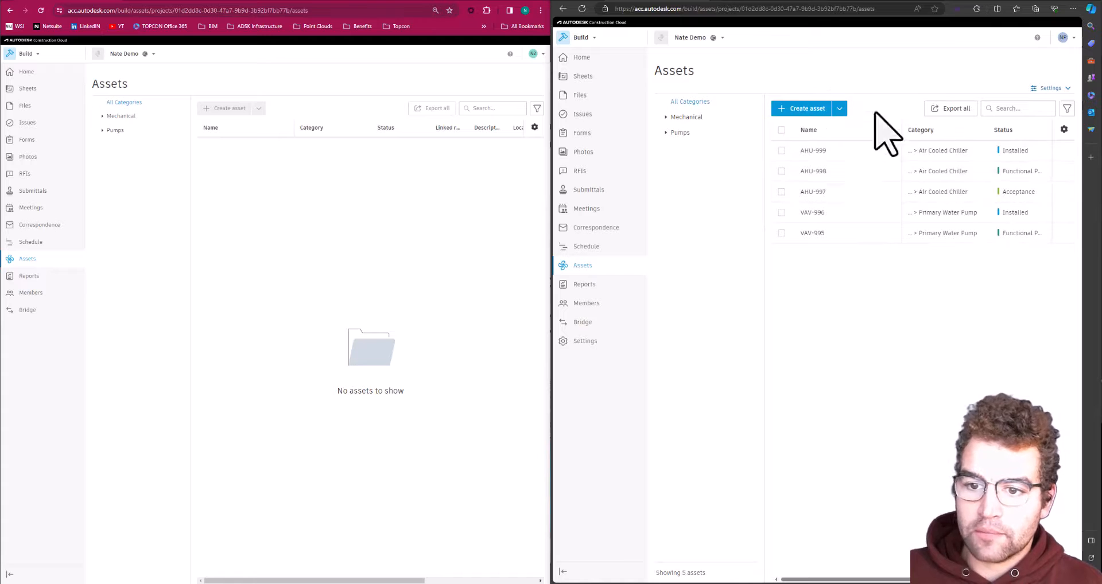
- View the details of asset AHU-999 in the admin account and reload the second account's asset list
{"action": "left_click", "coordinate": [846, 152]}
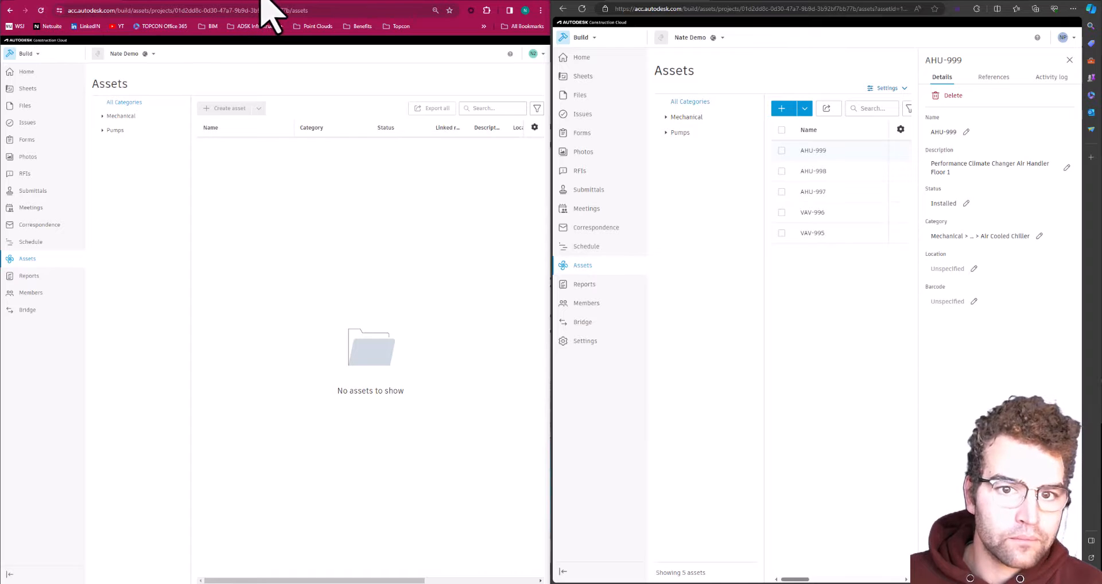
{"action": "left_click", "coordinate": [41, 11]}
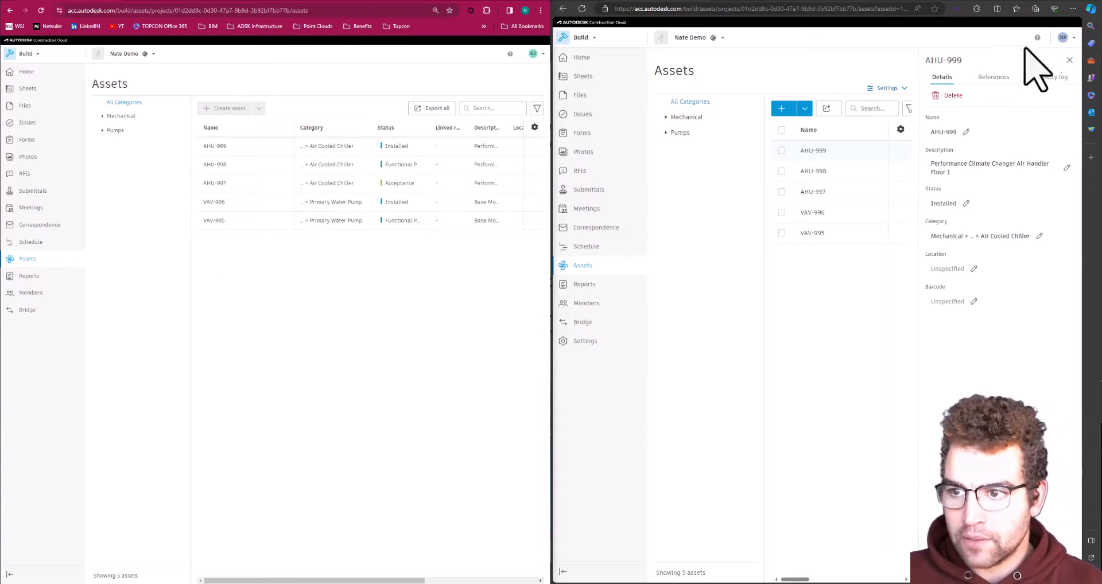
{"action": "left_click", "coordinate": [1069, 60]}
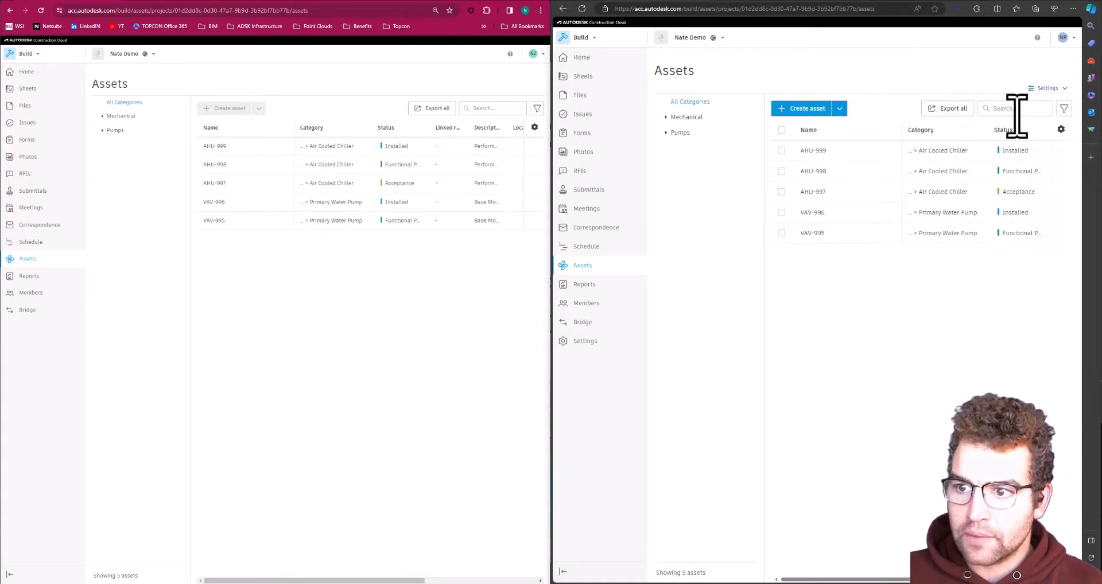
- Remove the second account's individual permission from the Assets permission settings and reload that account's asset list
{"action": "left_click", "coordinate": [1055, 89]}
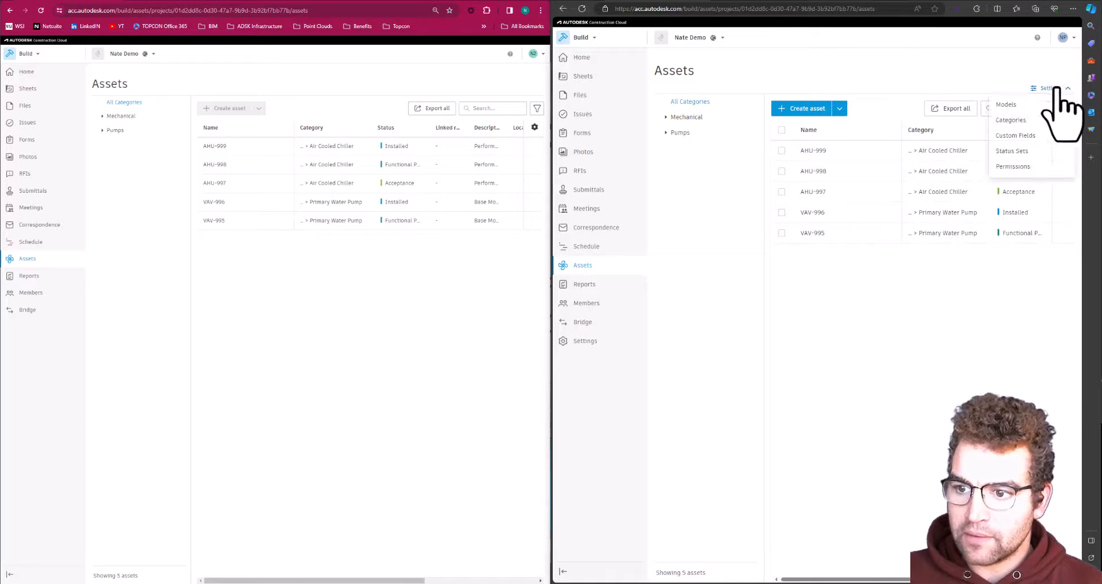
{"action": "left_click", "coordinate": [1020, 166]}
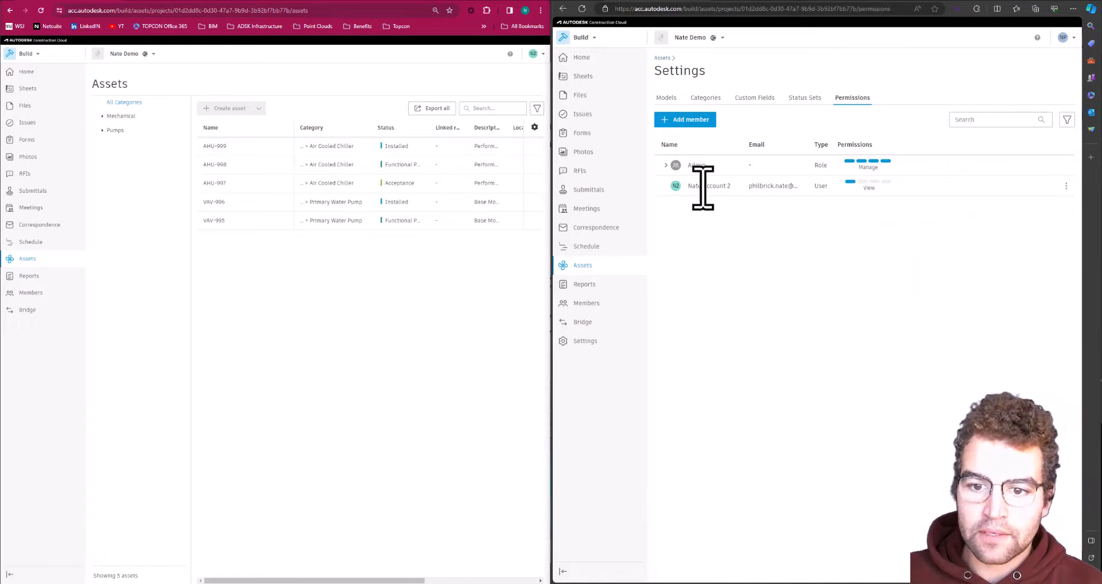
{"action": "left_click", "coordinate": [877, 187]}
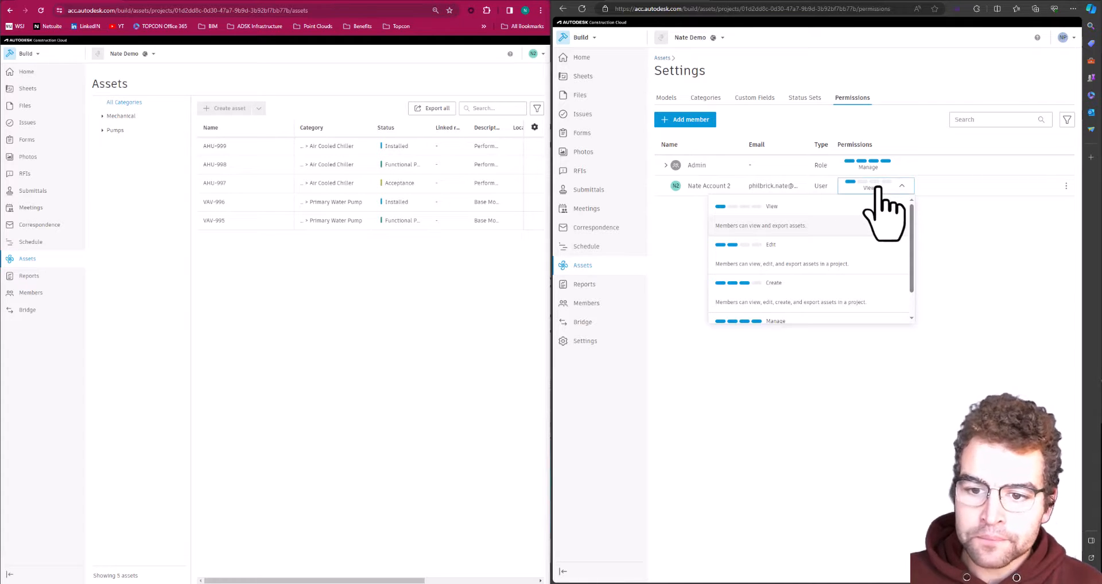
{"action": "left_click", "coordinate": [877, 188]}
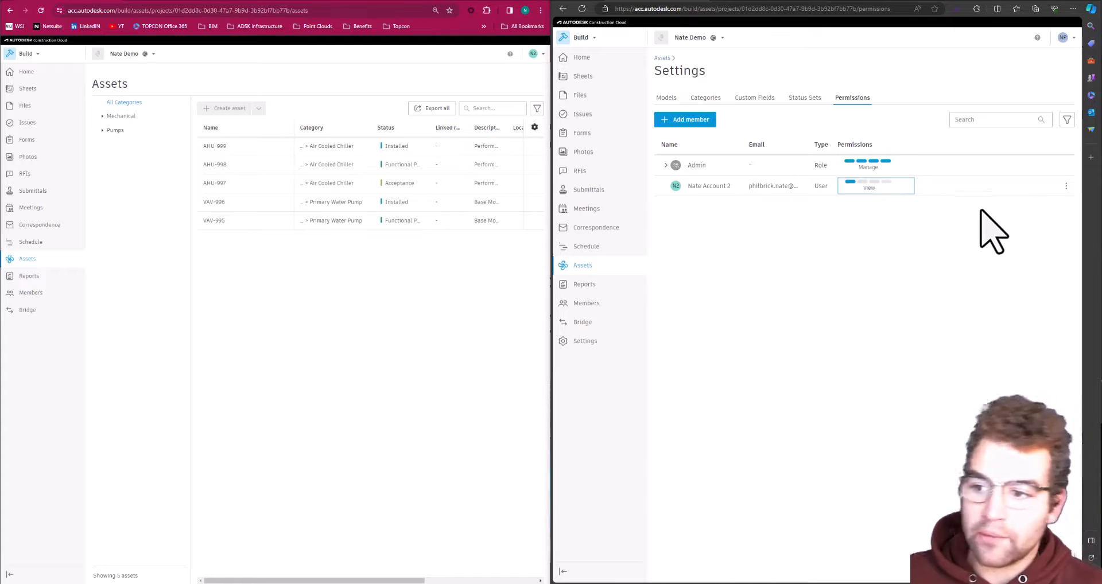
{"action": "left_click", "coordinate": [1065, 186]}
{"action": "left_click", "coordinate": [1028, 214]}
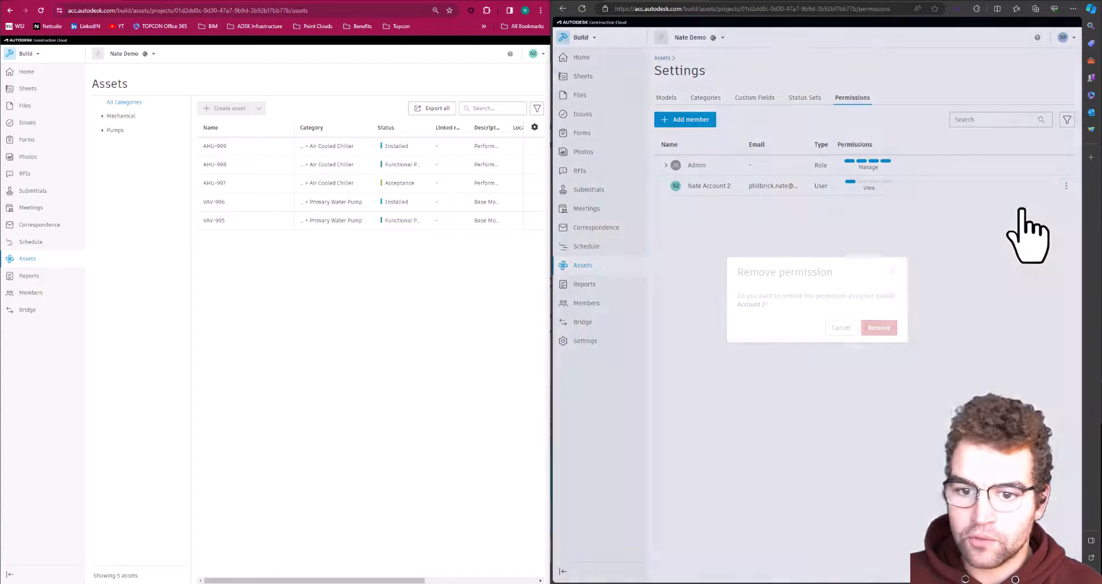
{"action": "left_click", "coordinate": [878, 329]}
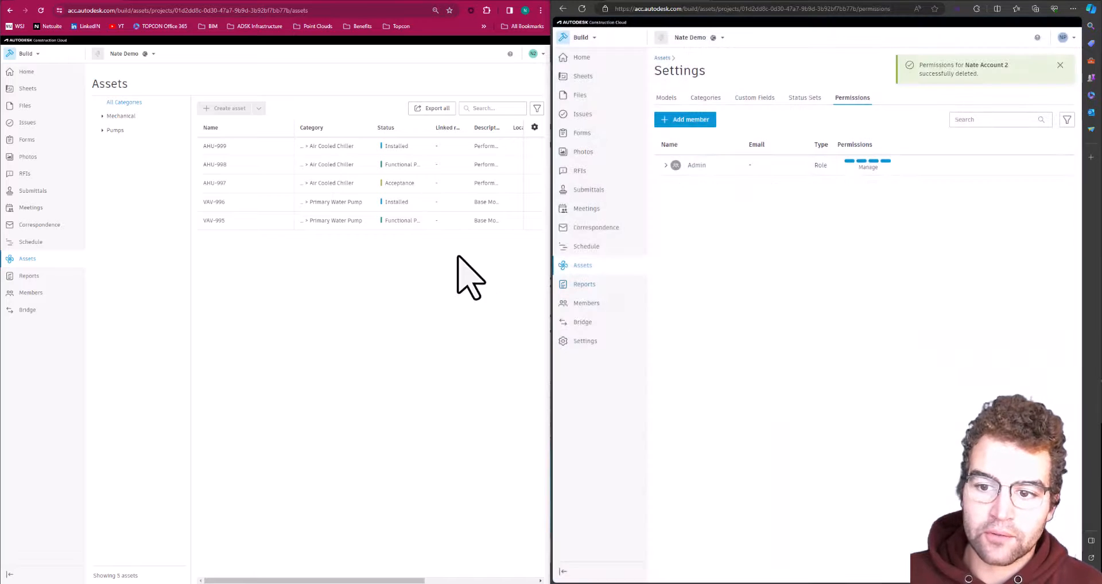
{"action": "left_click", "coordinate": [41, 10]}
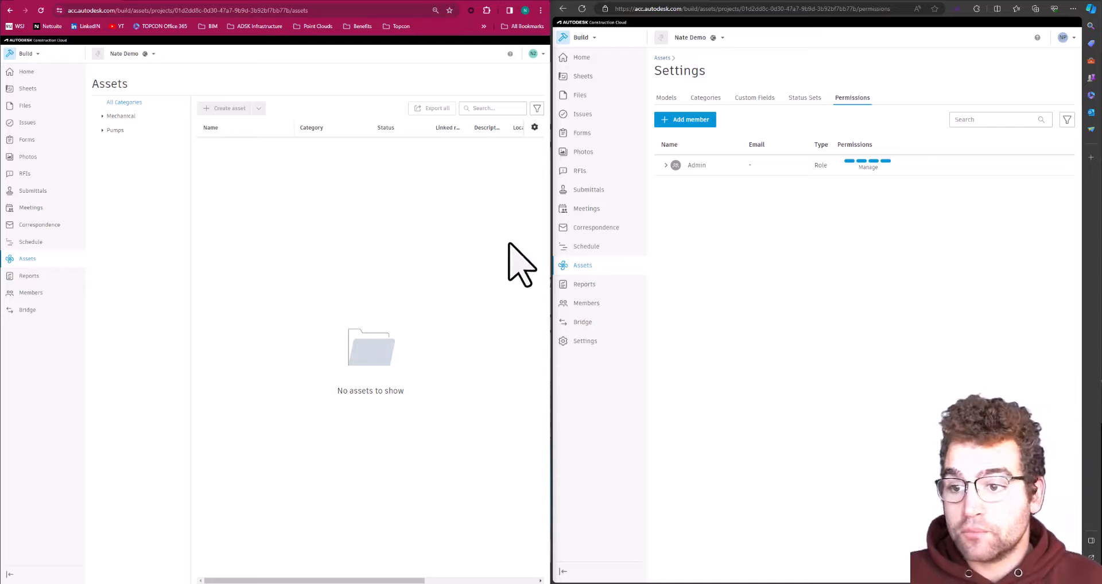
- Add the BIM Manager role to Assets with View permission and expand the BIM Manager and Admin roles to show their members
{"action": "left_click", "coordinate": [685, 122]}
{"action": "left_click", "coordinate": [770, 289]}
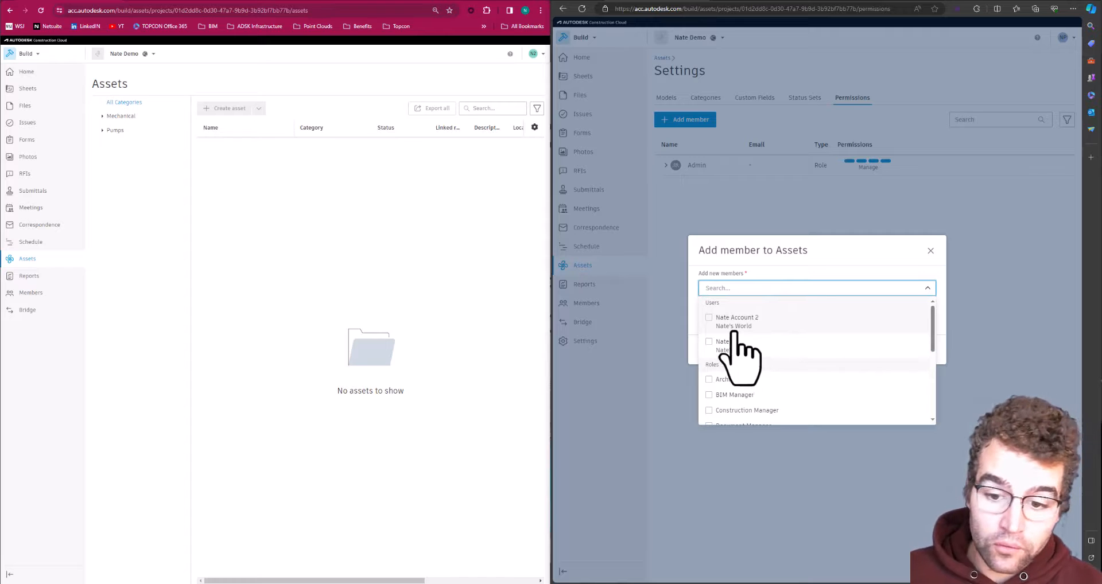
{"action": "scroll", "coordinate": [732, 344], "scroll_direction": "down", "scroll_amount": 2}
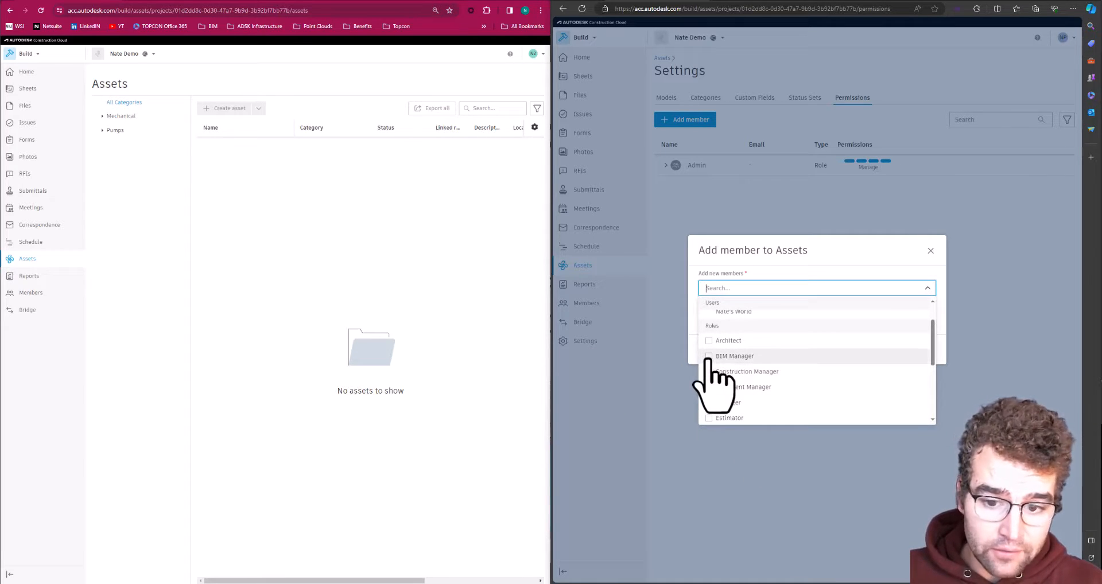
{"action": "left_click", "coordinate": [710, 356]}
{"action": "left_click", "coordinate": [813, 264]}
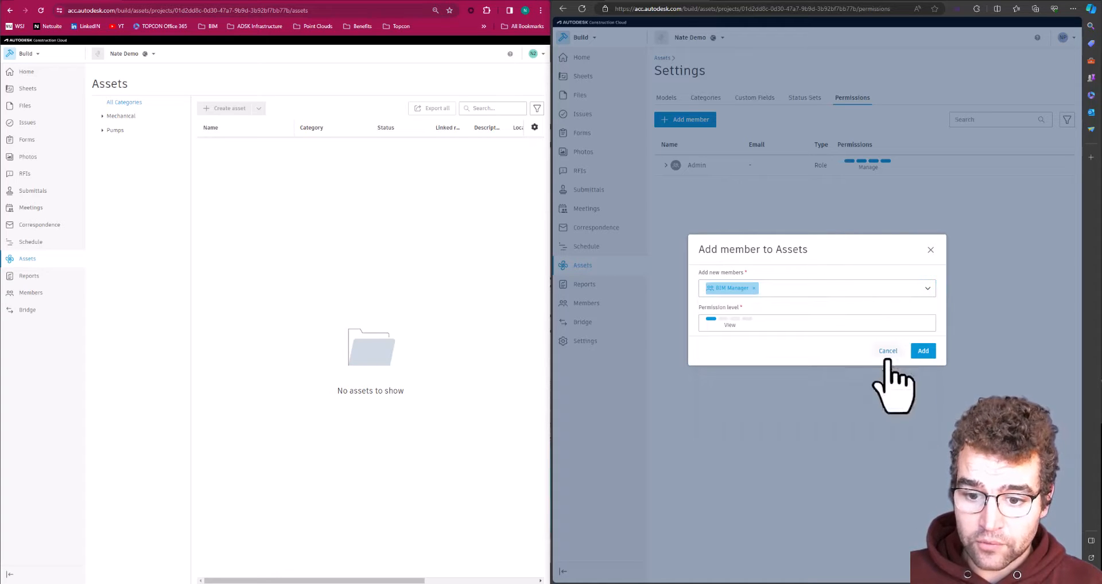
{"action": "left_click", "coordinate": [922, 351]}
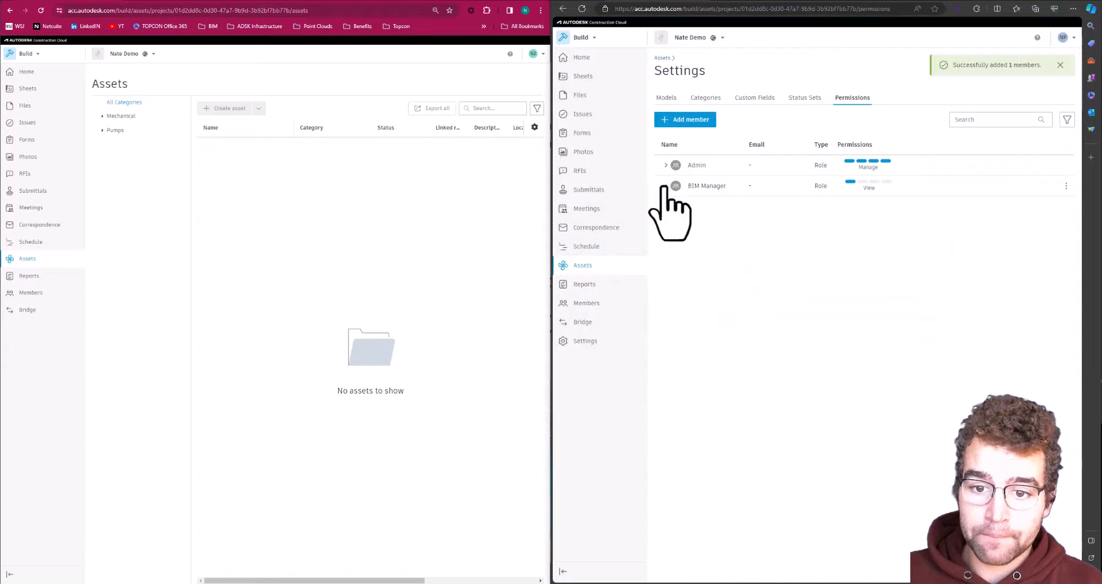
{"action": "left_click", "coordinate": [666, 185]}
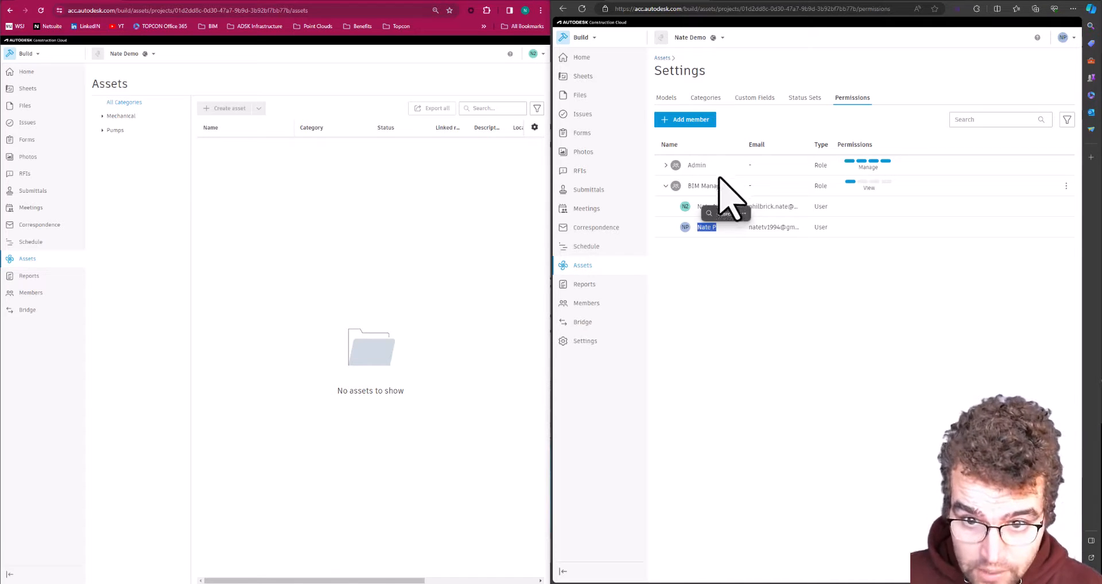
{"action": "left_click", "coordinate": [666, 166]}
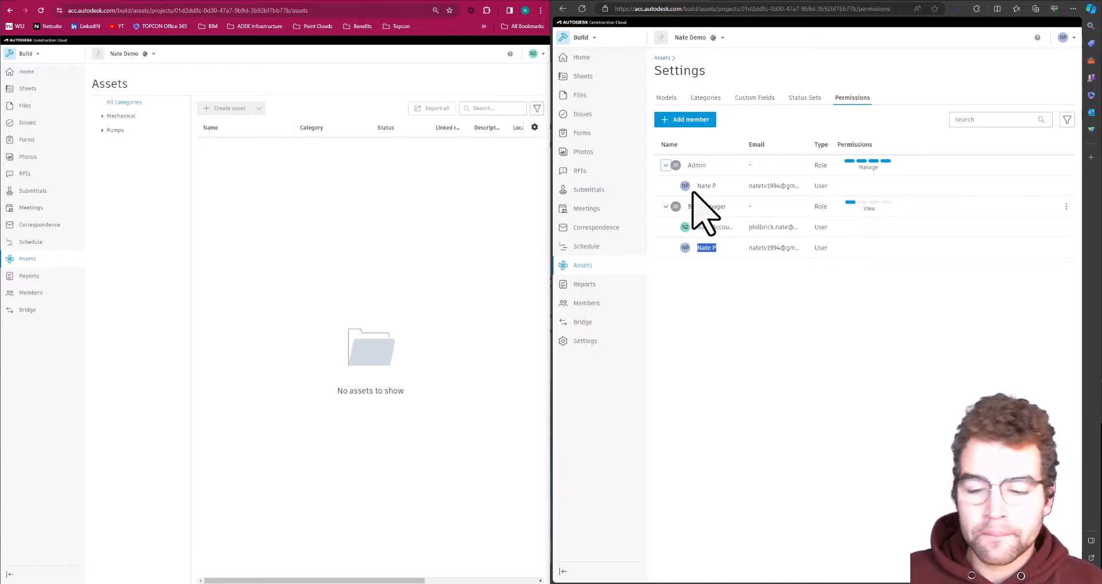
- Reload the second account's asset list and examine AHU-999's details and the reference types it can add
{"action": "left_click", "coordinate": [41, 11]}
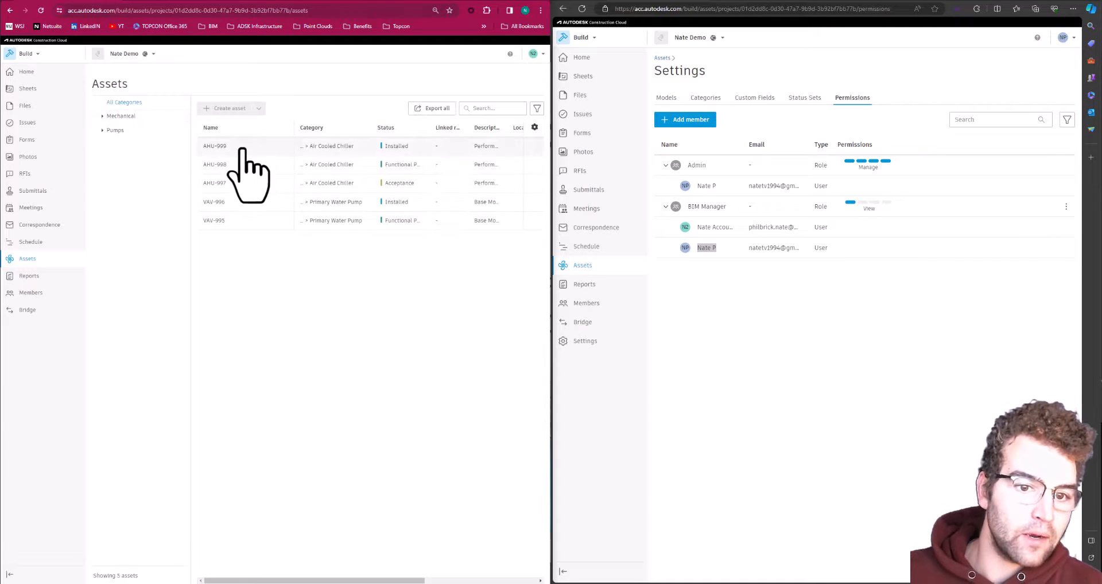
{"action": "left_click", "coordinate": [242, 148]}
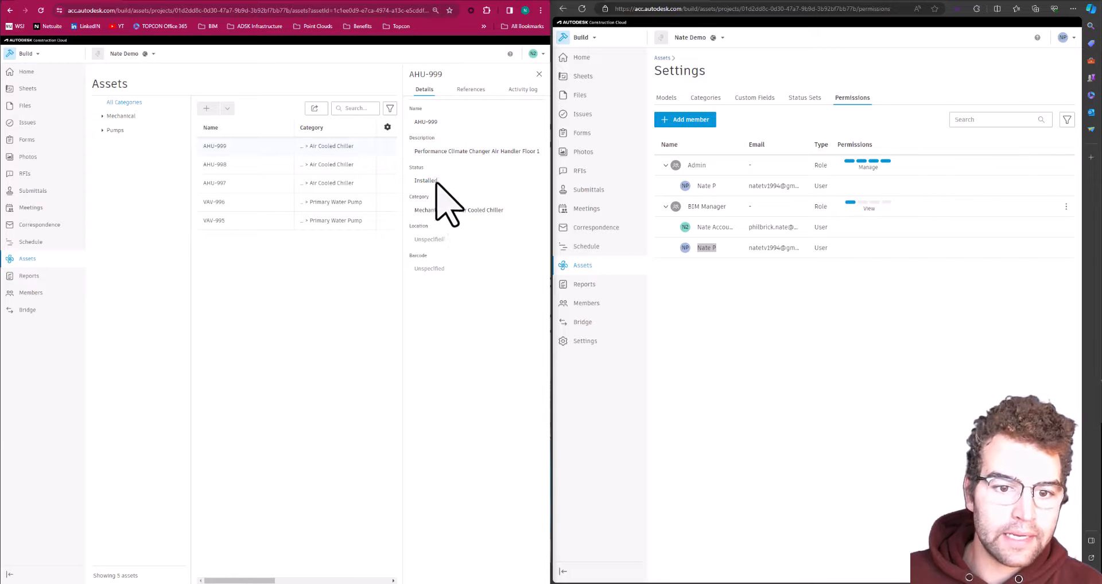
{"action": "left_click_drag", "start_coordinate": [436, 183], "coordinate": [413, 182]}
{"action": "left_click_drag", "start_coordinate": [497, 211], "coordinate": [432, 237]}
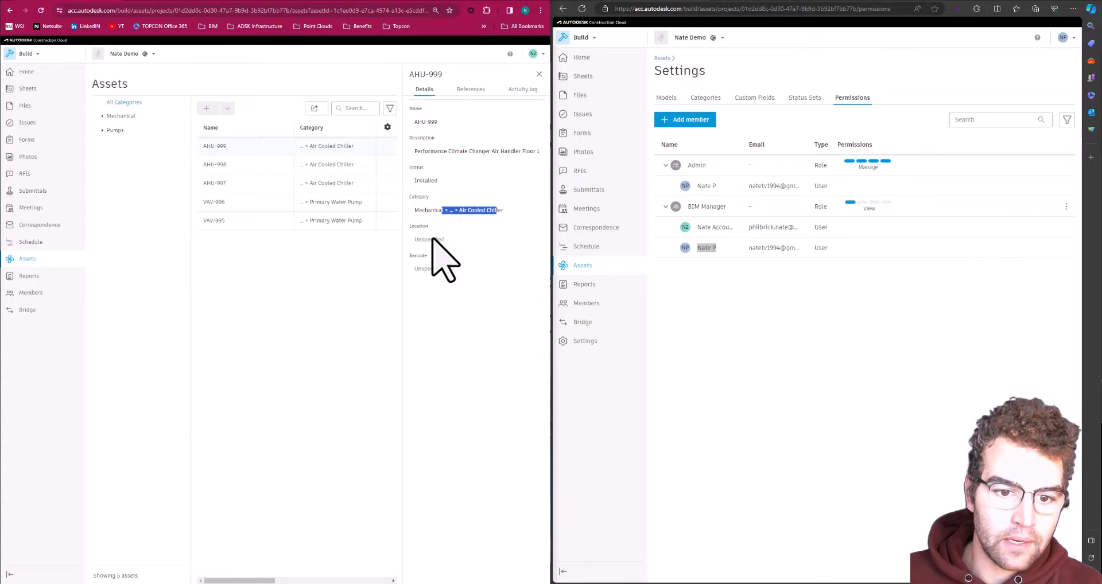
{"action": "left_click", "coordinate": [470, 90]}
{"action": "left_click", "coordinate": [514, 109]}
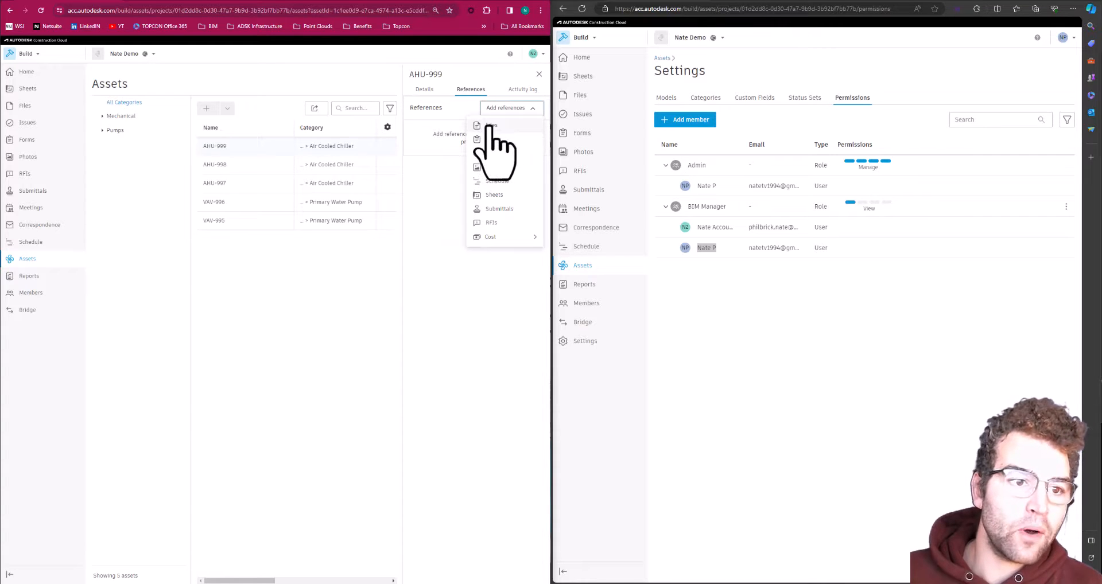
{"action": "left_click", "coordinate": [505, 108]}
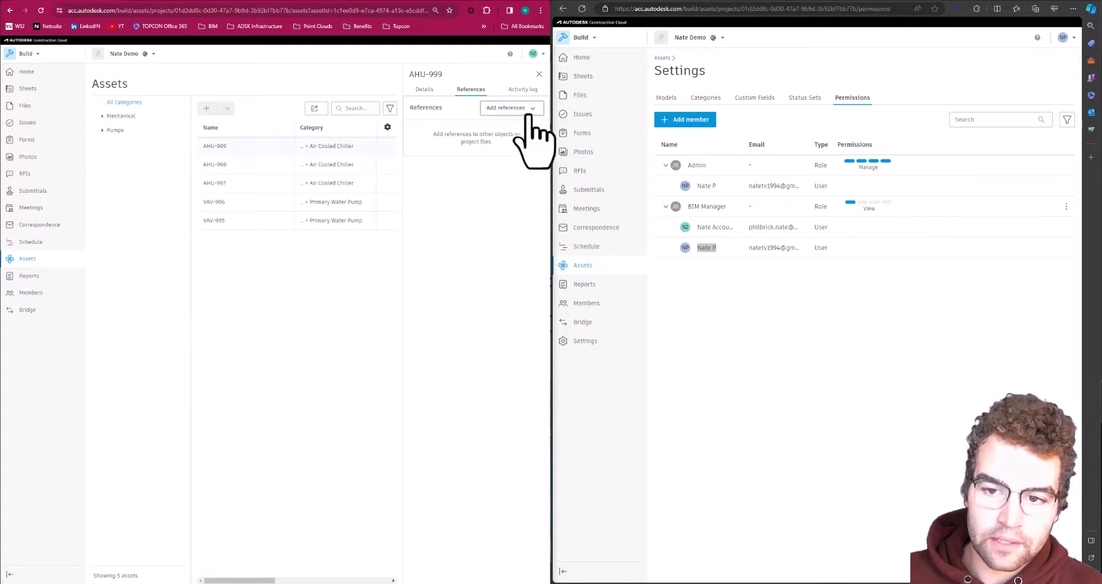
- Return to the admin account's asset list and examine AHU-999's editable description and status options, leaving them as they are
{"action": "left_click", "coordinate": [666, 98]}
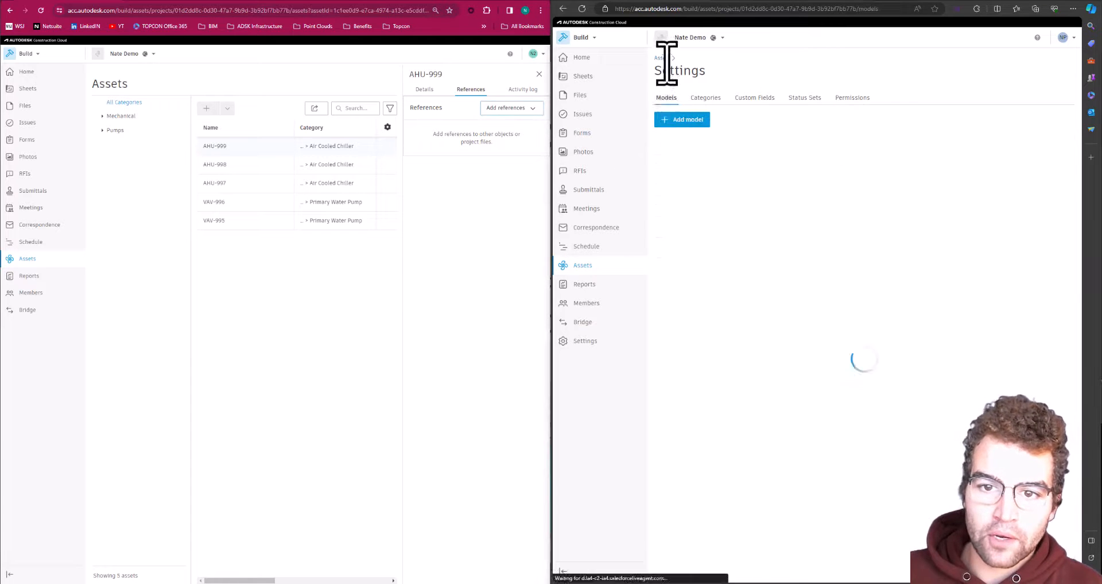
{"action": "left_click", "coordinate": [661, 58]}
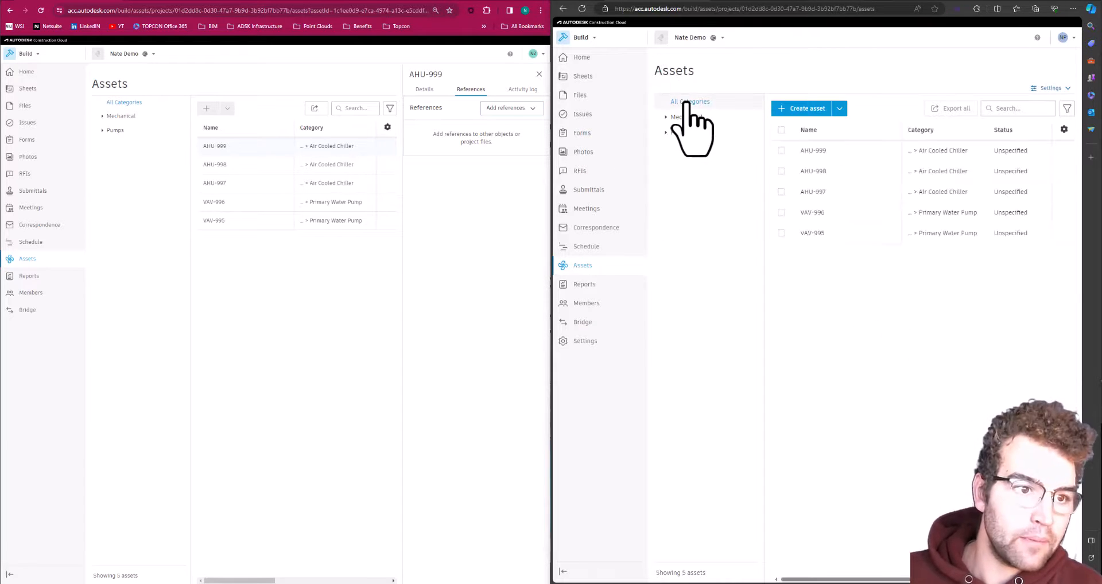
{"action": "left_click", "coordinate": [803, 152]}
{"action": "left_click", "coordinate": [972, 166]}
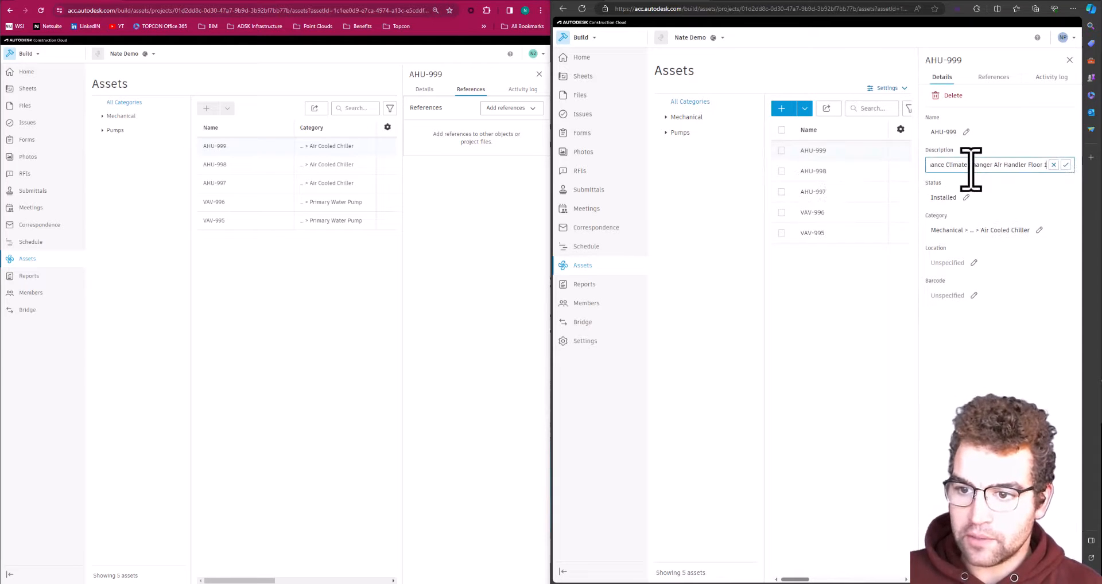
{"action": "left_click", "coordinate": [954, 197]}
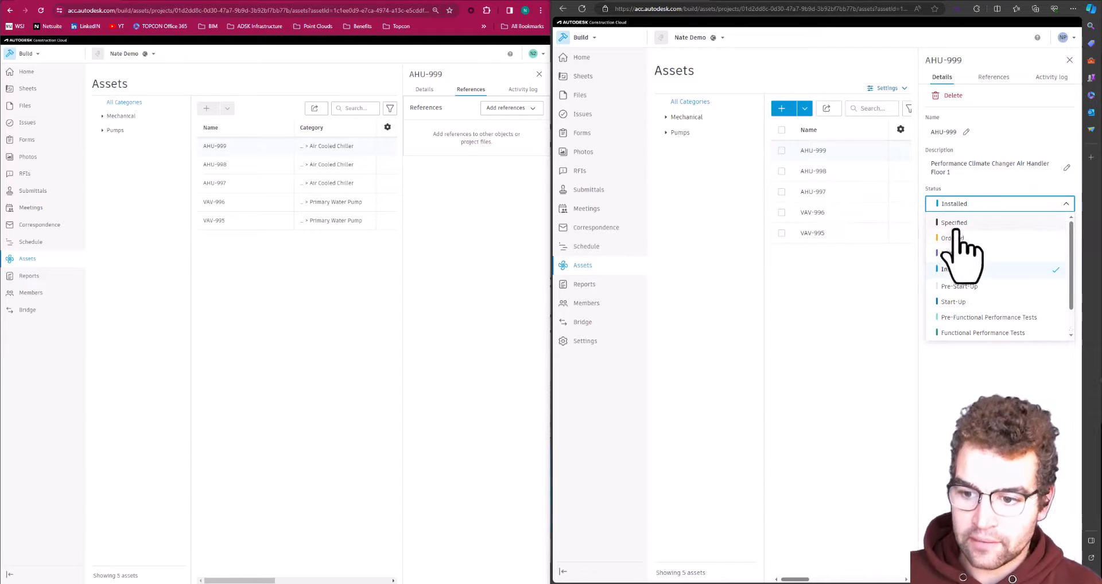
{"action": "scroll", "coordinate": [964, 225], "scroll_direction": "up", "scroll_amount": 2}
{"action": "left_click", "coordinate": [972, 189]}
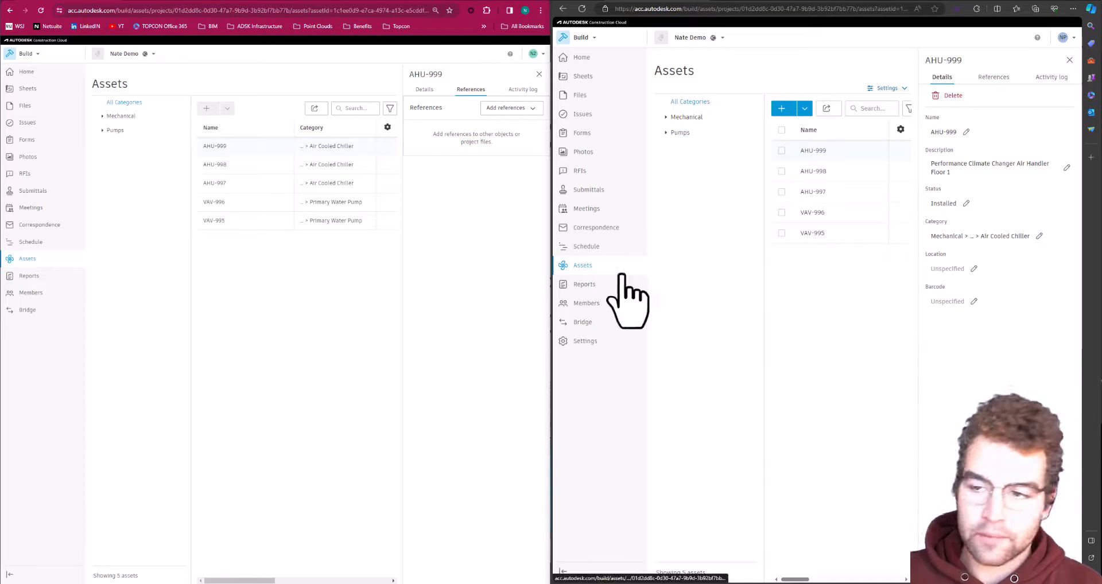
{"action": "left_click", "coordinate": [1069, 60]}
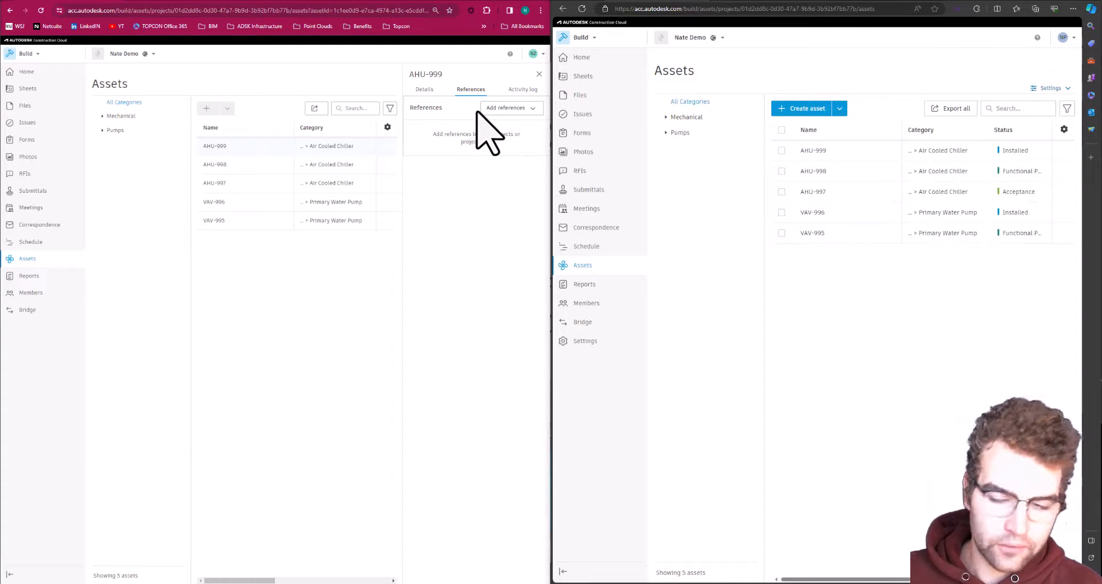
- Attach the Asset Checklist form template to All Categories in the Assets category settings
{"action": "left_click", "coordinate": [1046, 89]}
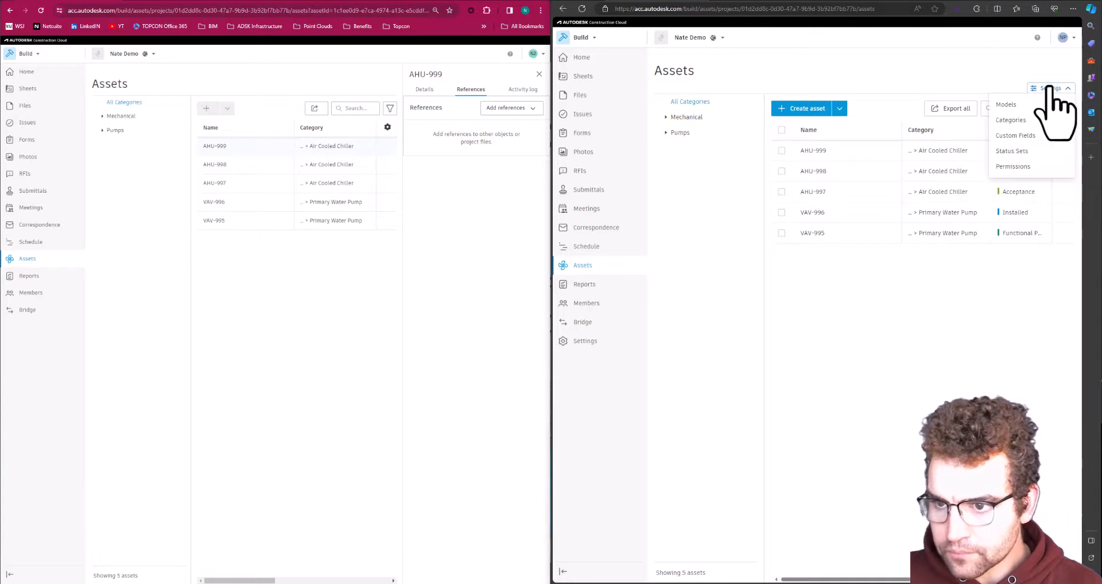
{"action": "left_click", "coordinate": [1007, 106]}
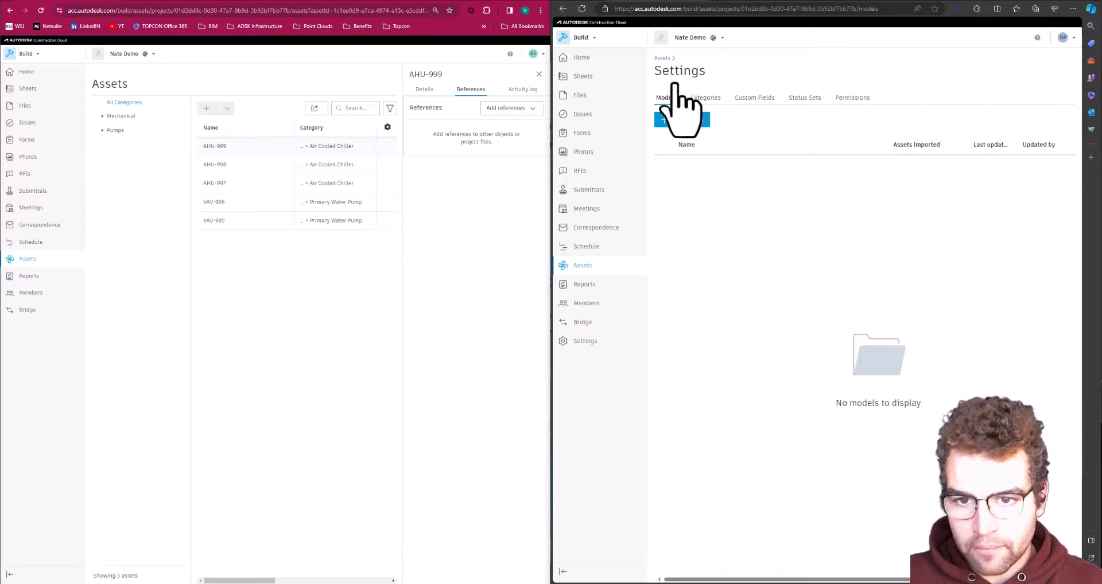
{"action": "left_click", "coordinate": [699, 99]}
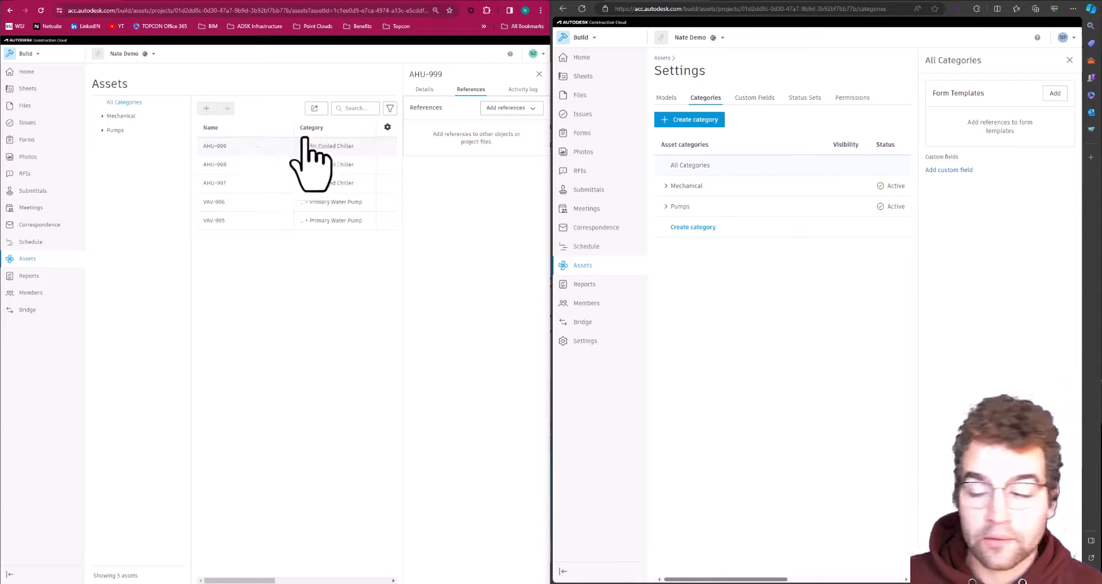
{"action": "left_click", "coordinate": [1055, 94]}
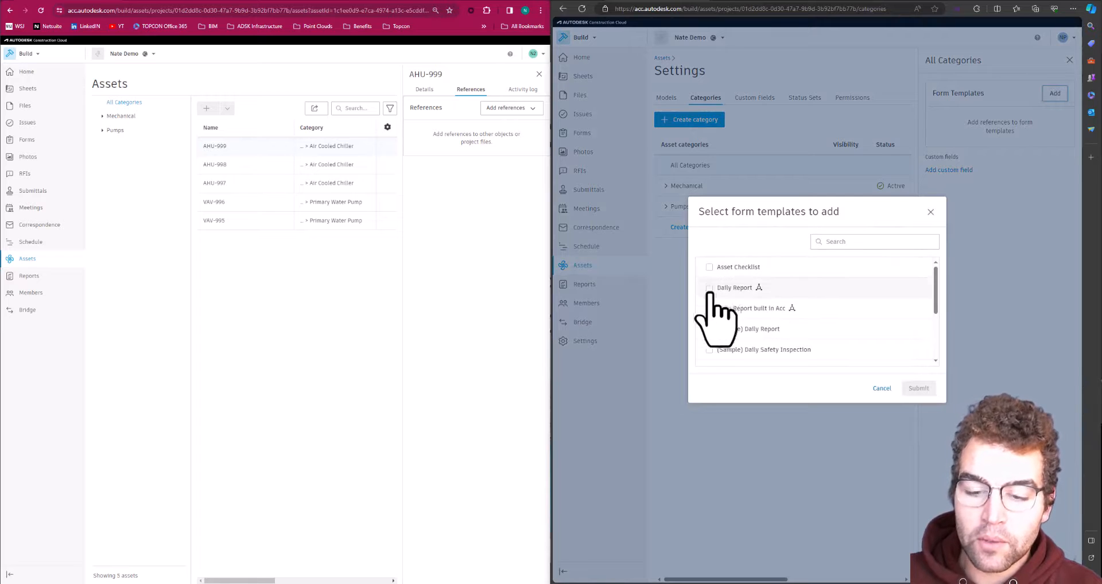
{"action": "left_click", "coordinate": [709, 268]}
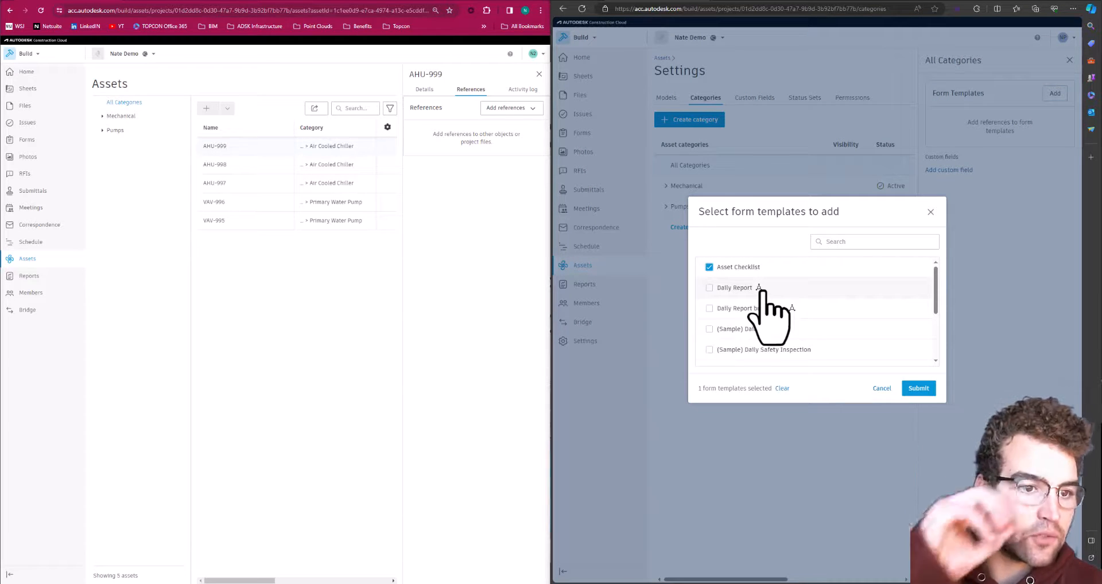
{"action": "left_click", "coordinate": [918, 389]}
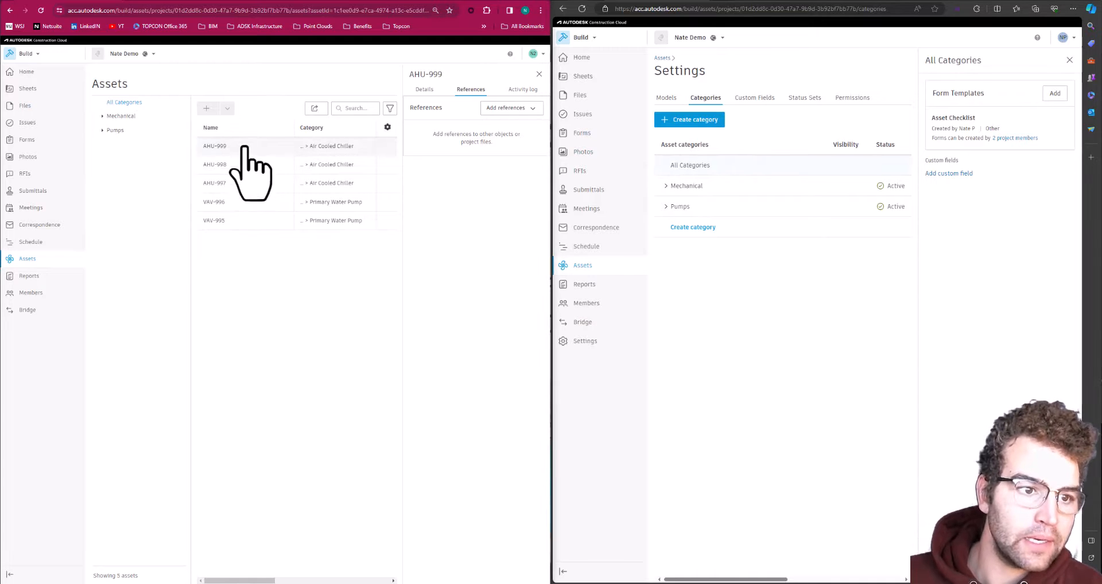
- Reload the second account's asset view and try to reference a new Asset Checklist form on AHU-999
{"action": "left_click", "coordinate": [40, 10]}
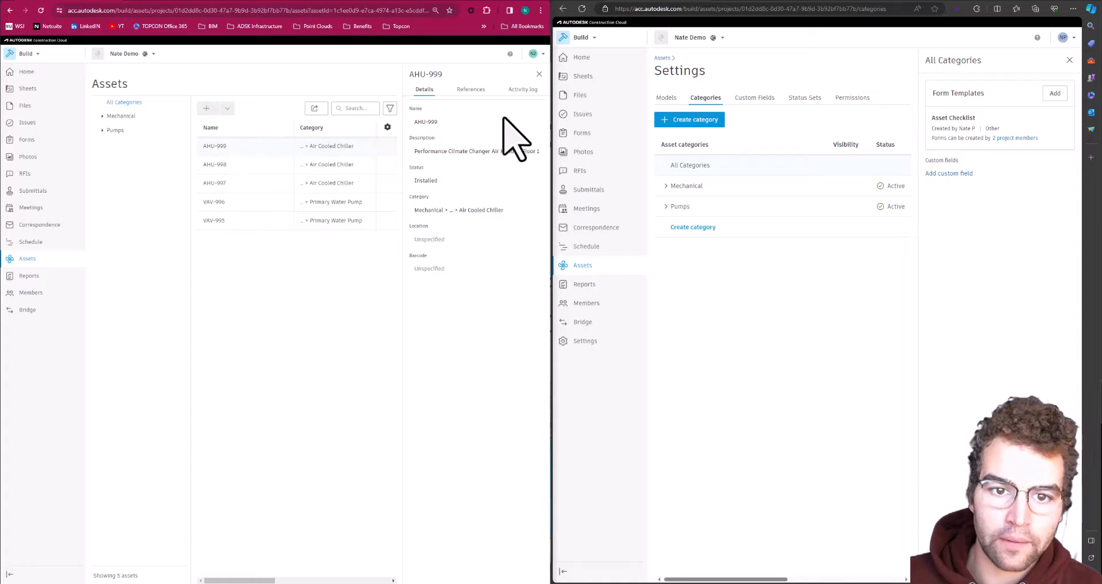
{"action": "left_click", "coordinate": [471, 90]}
{"action": "left_click", "coordinate": [505, 108]}
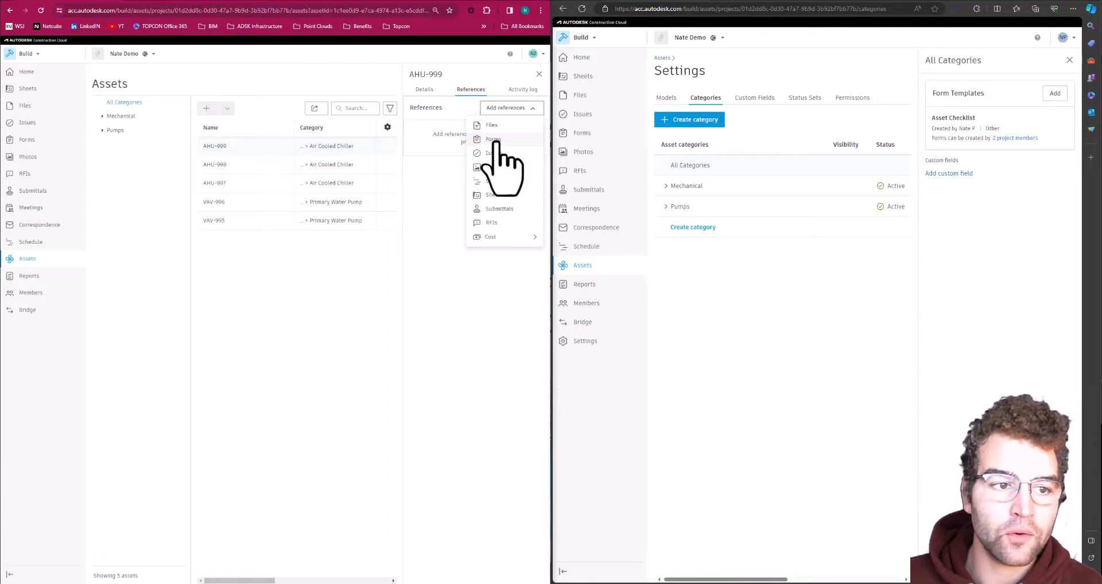
{"action": "left_click", "coordinate": [495, 140]}
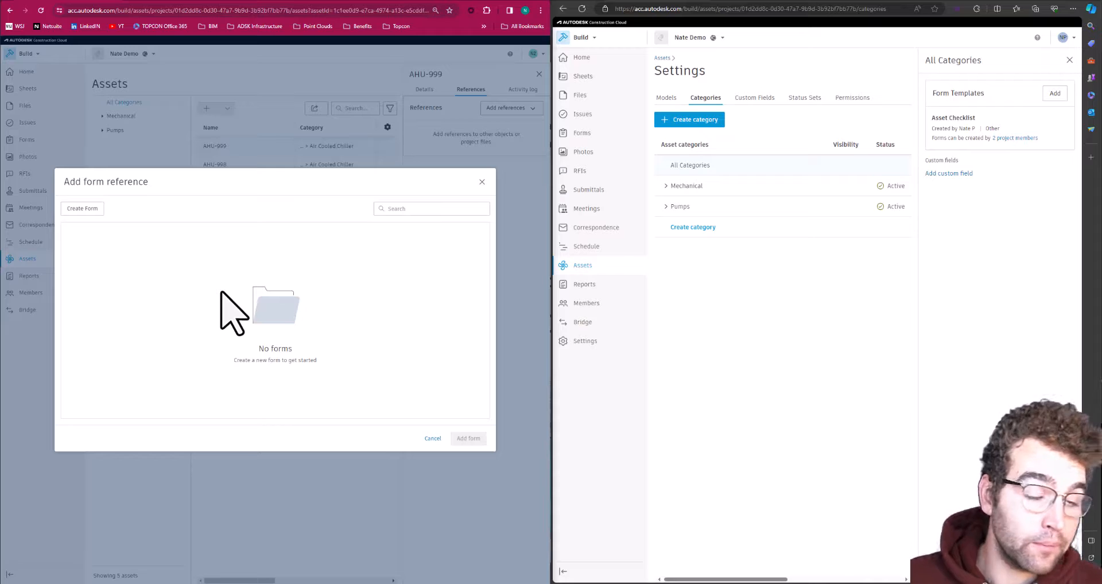
{"action": "left_click", "coordinate": [86, 212]}
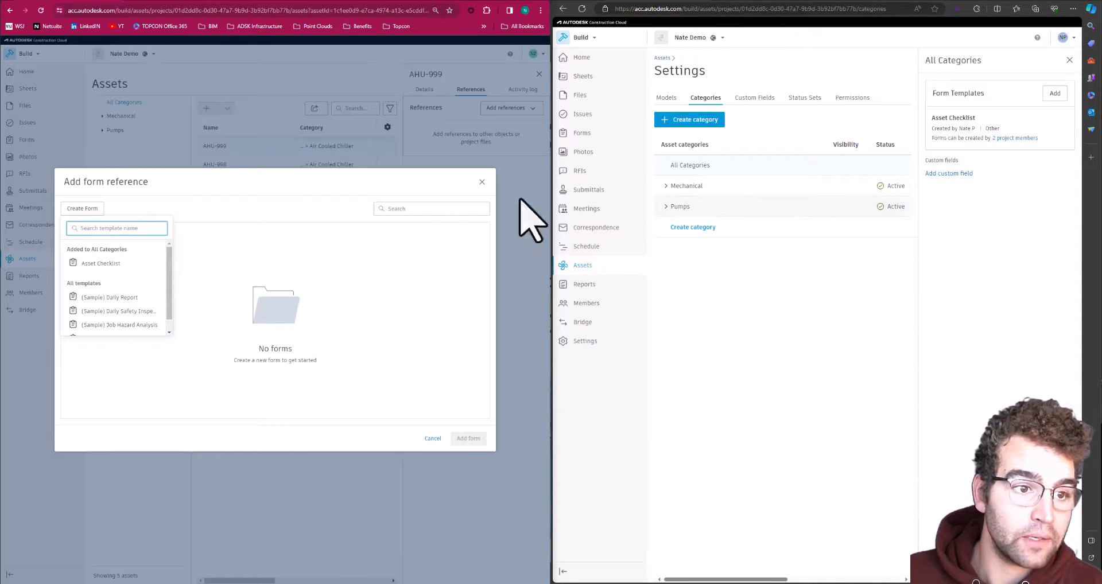
{"action": "left_click", "coordinate": [114, 265]}
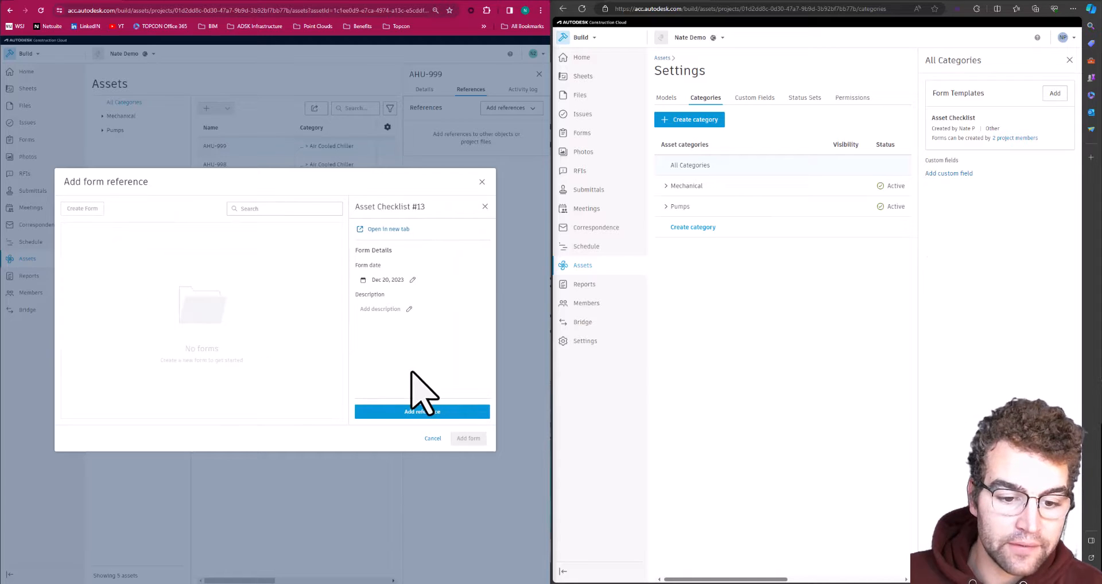
{"action": "left_click", "coordinate": [409, 414]}
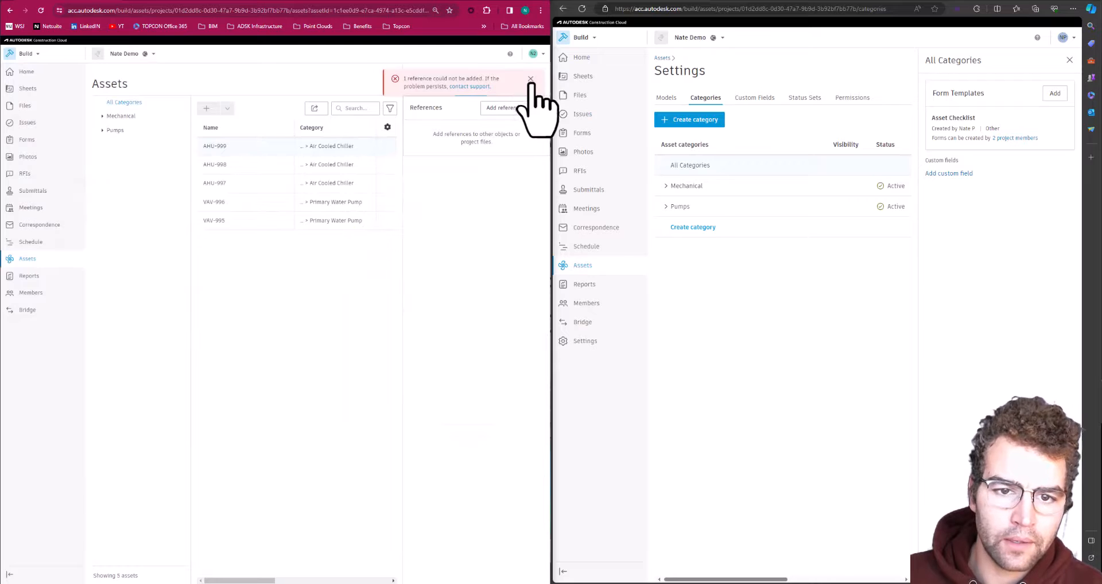
- Reload the second account again, create another Asset Checklist form and add it as a reference to AHU-999
{"action": "left_click", "coordinate": [41, 10]}
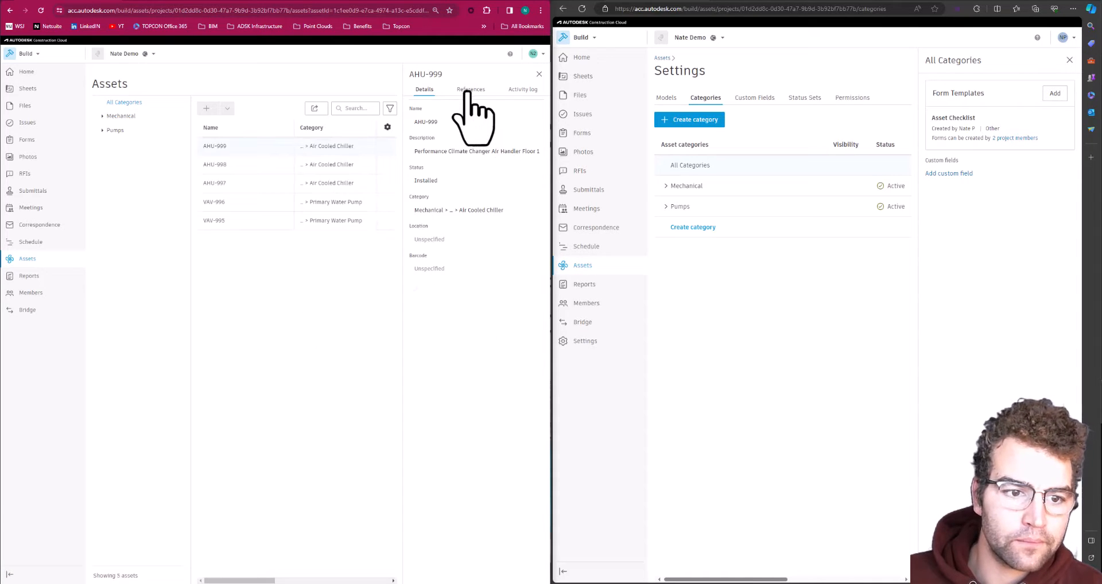
{"action": "left_click", "coordinate": [469, 89]}
{"action": "left_click", "coordinate": [509, 108]}
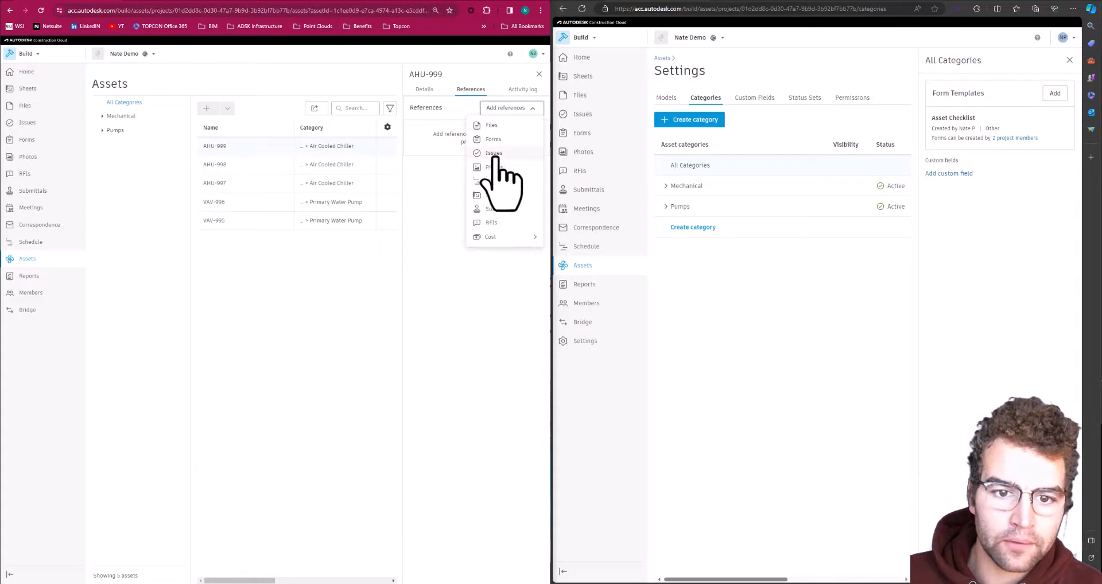
{"action": "left_click", "coordinate": [494, 140]}
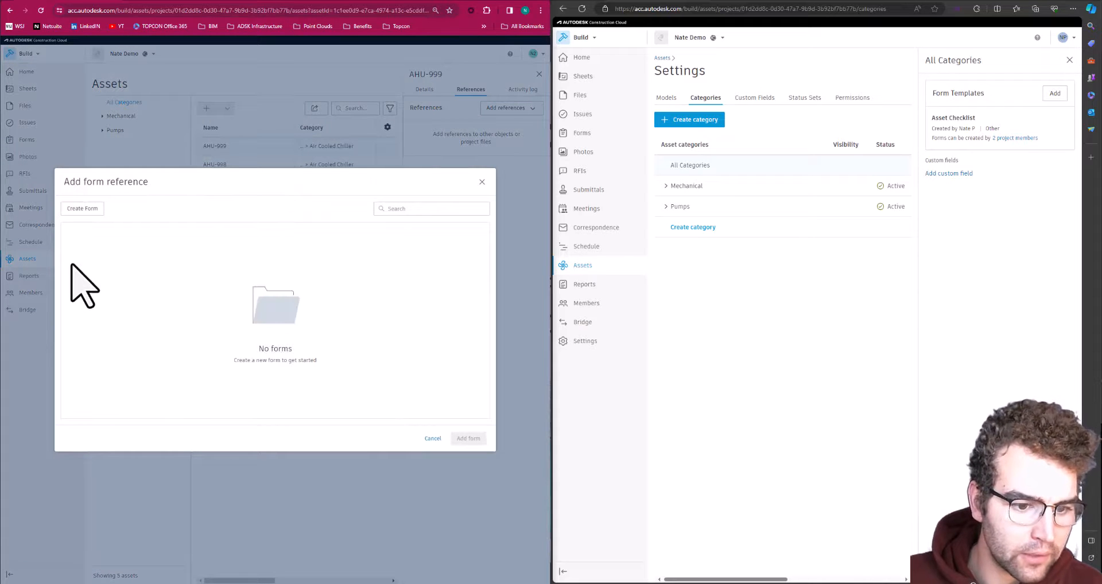
{"action": "left_click", "coordinate": [83, 209]}
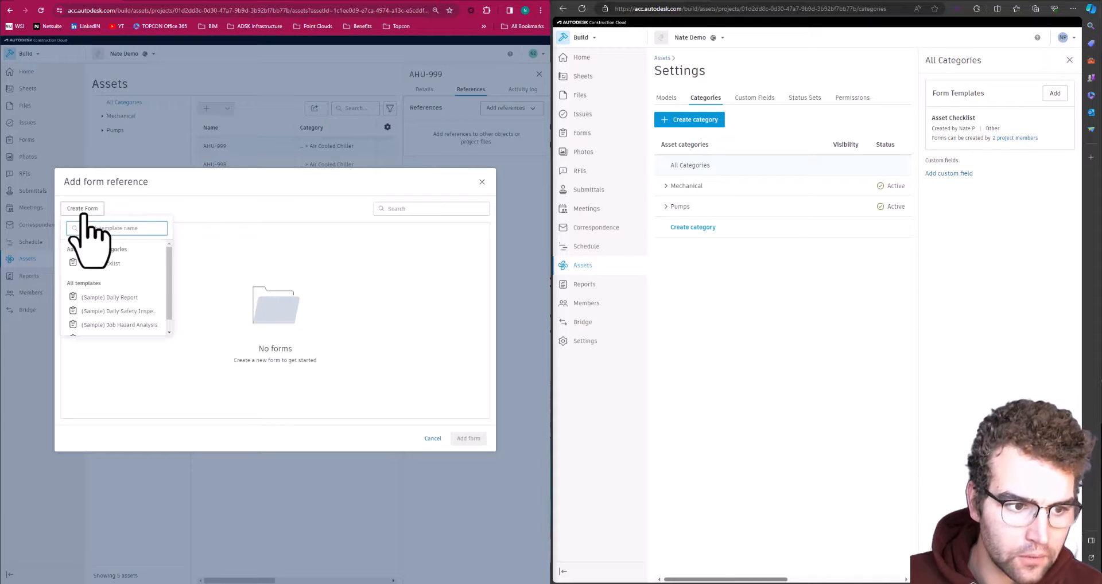
{"action": "left_click", "coordinate": [101, 265]}
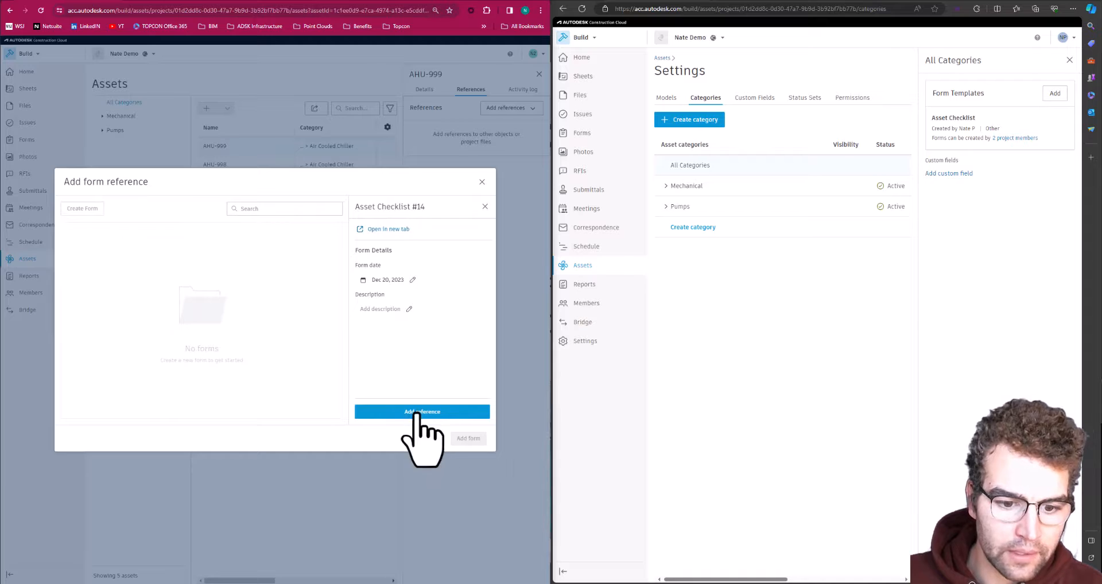
{"action": "left_click", "coordinate": [417, 412]}
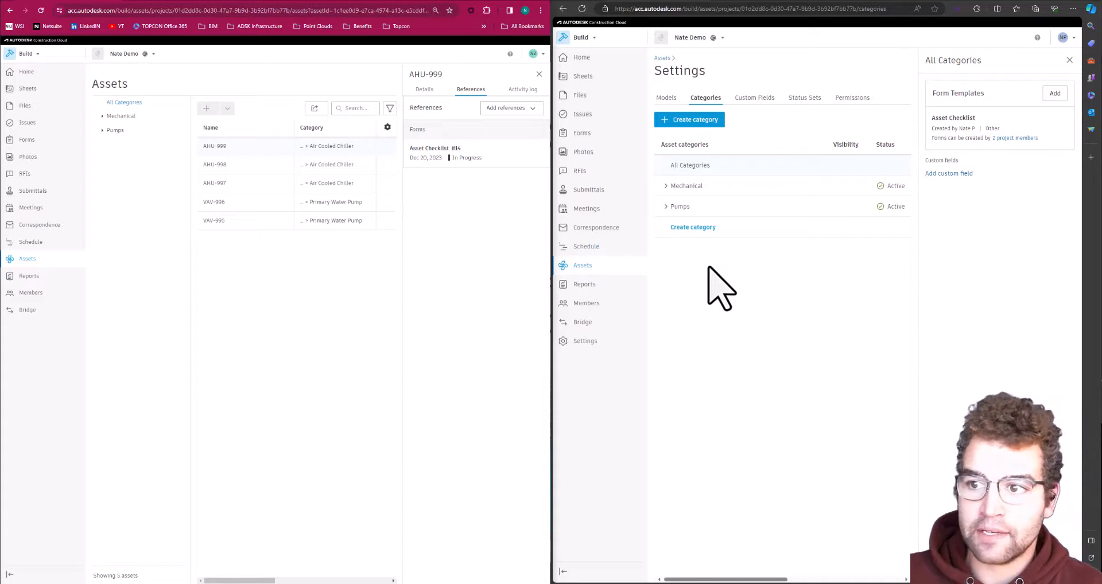
- Maximize the admin account's browser window and go back from the category settings to the asset list
{"action": "left_click", "coordinate": [804, 0]}
{"action": "key", "text": "super+Left"}
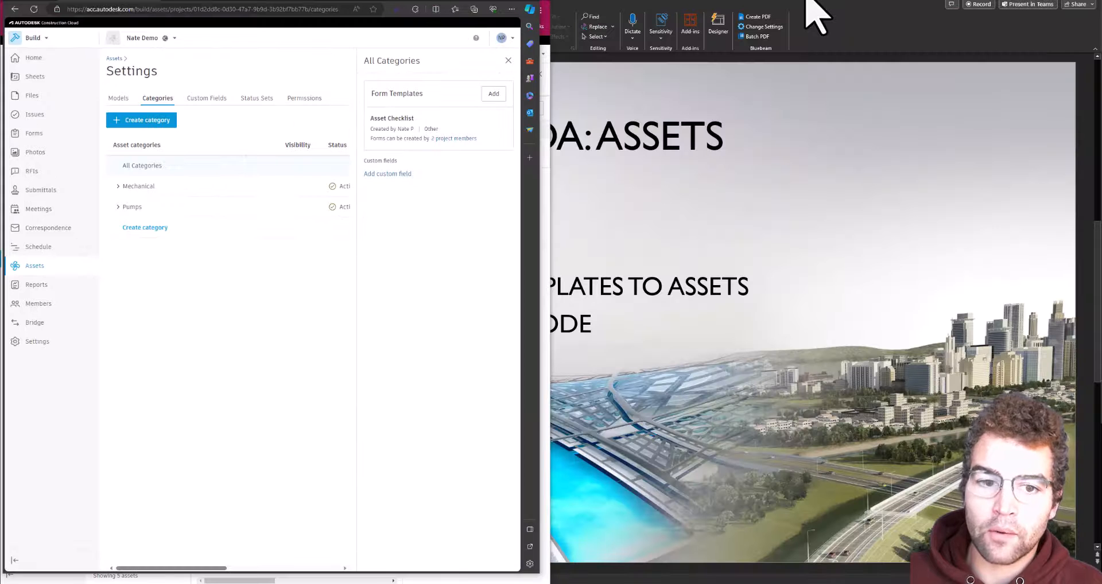
{"action": "left_click", "coordinate": [511, 0]}
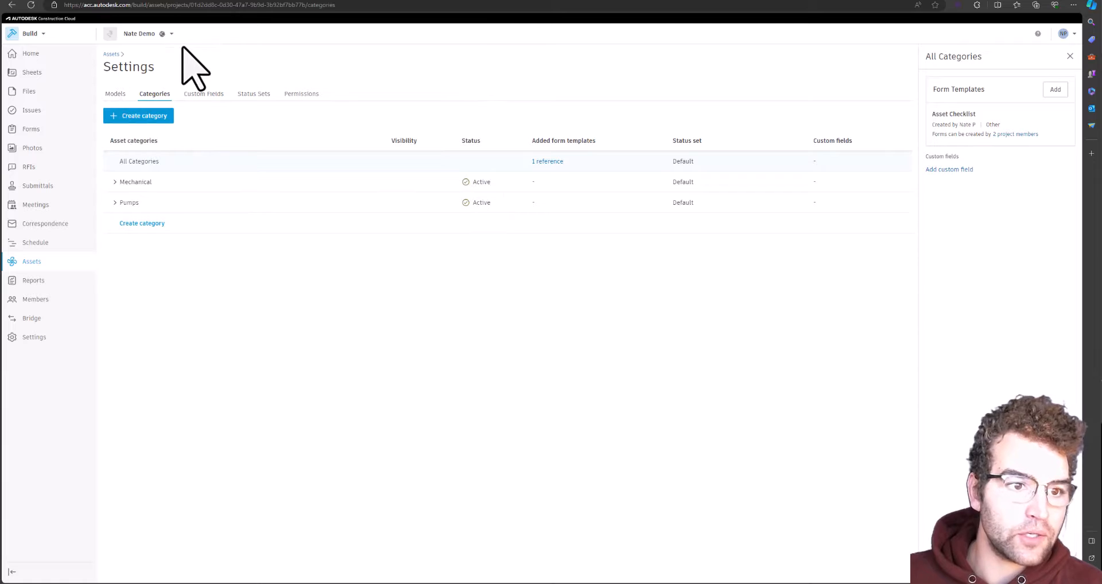
{"action": "left_click", "coordinate": [112, 55]}
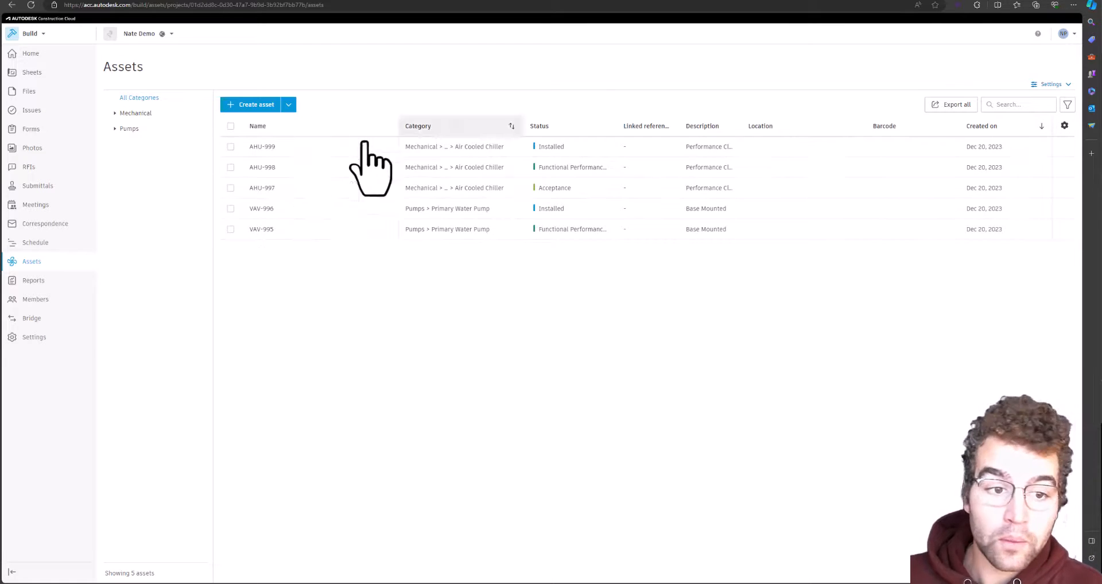
- Select all assets in the list and export them as a CSV file titled Asset detail
{"action": "left_click", "coordinate": [230, 126]}
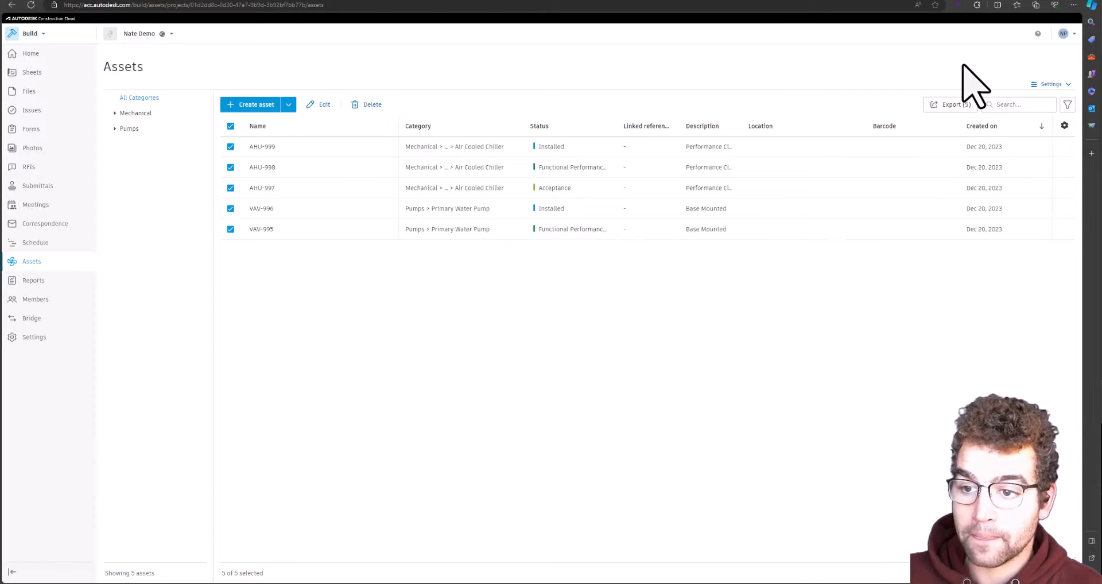
{"action": "left_click", "coordinate": [947, 106]}
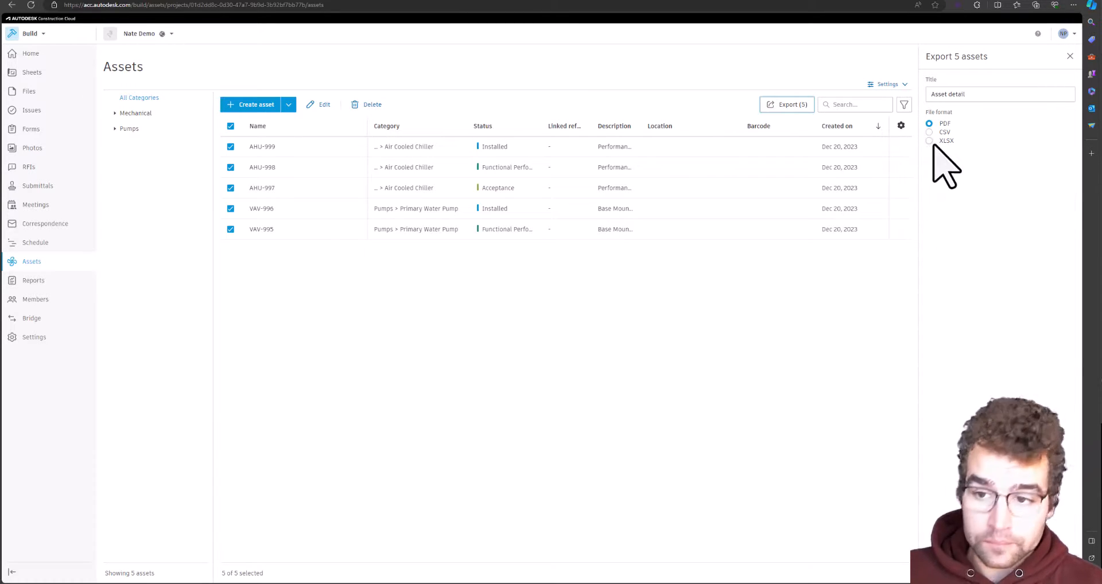
{"action": "left_click", "coordinate": [929, 132]}
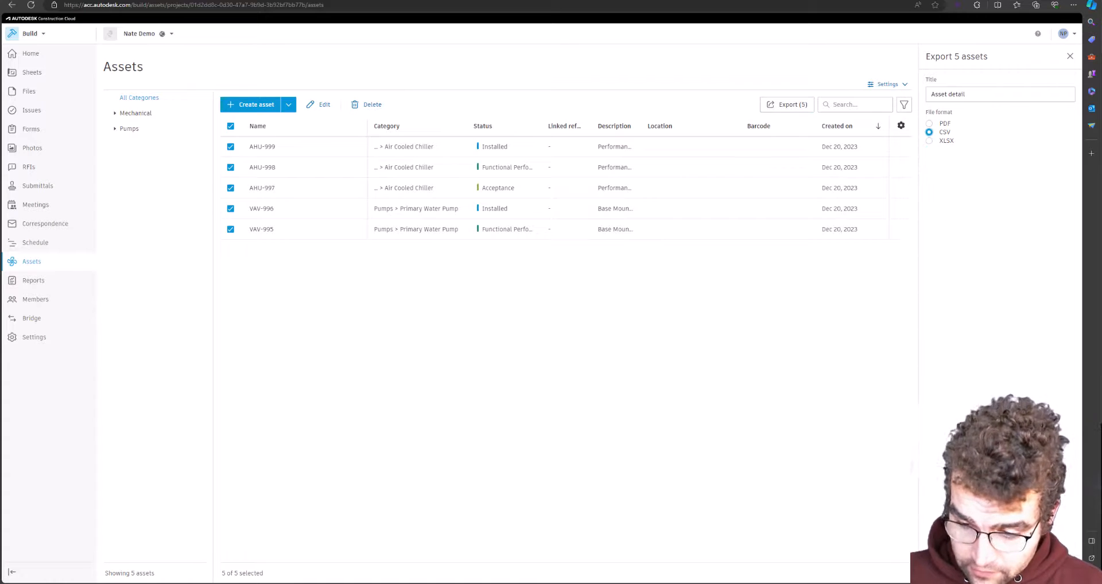
{"action": "left_click", "coordinate": [1055, 568]}
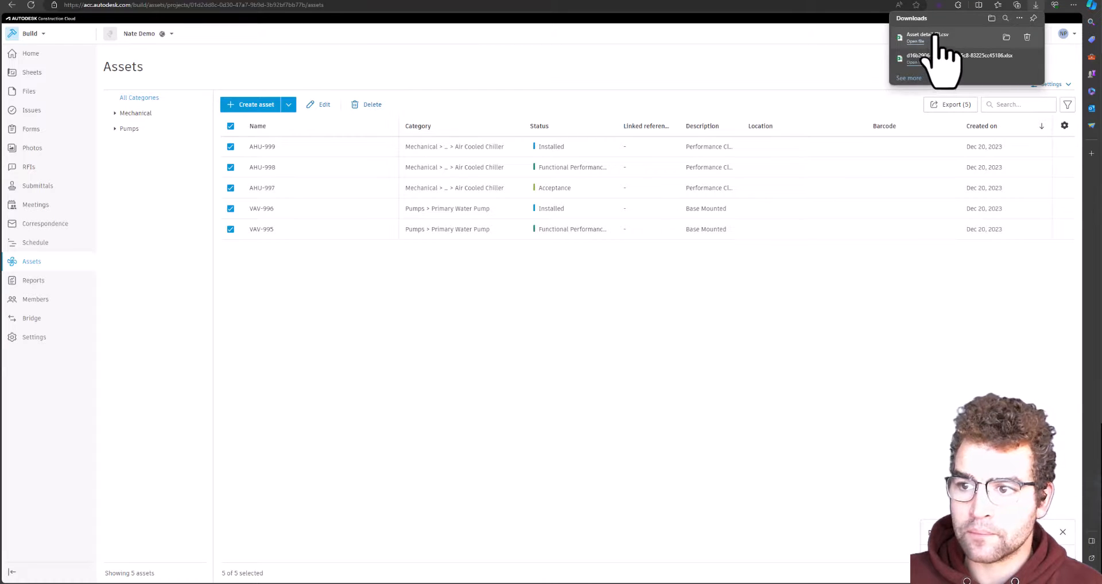
- Open the exported Asset detail CSV in Excel, autofitting all column widths and selecting the B3F ID values in A2:A6
{"action": "left_click", "coordinate": [934, 37]}
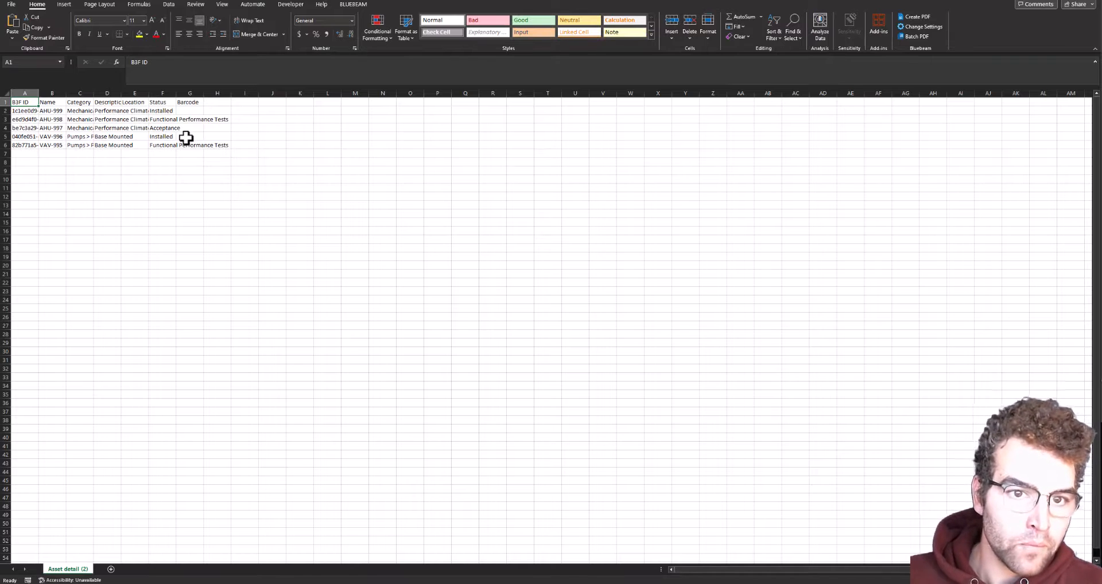
{"action": "left_click", "coordinate": [4, 93]}
{"action": "left_click", "coordinate": [708, 31]}
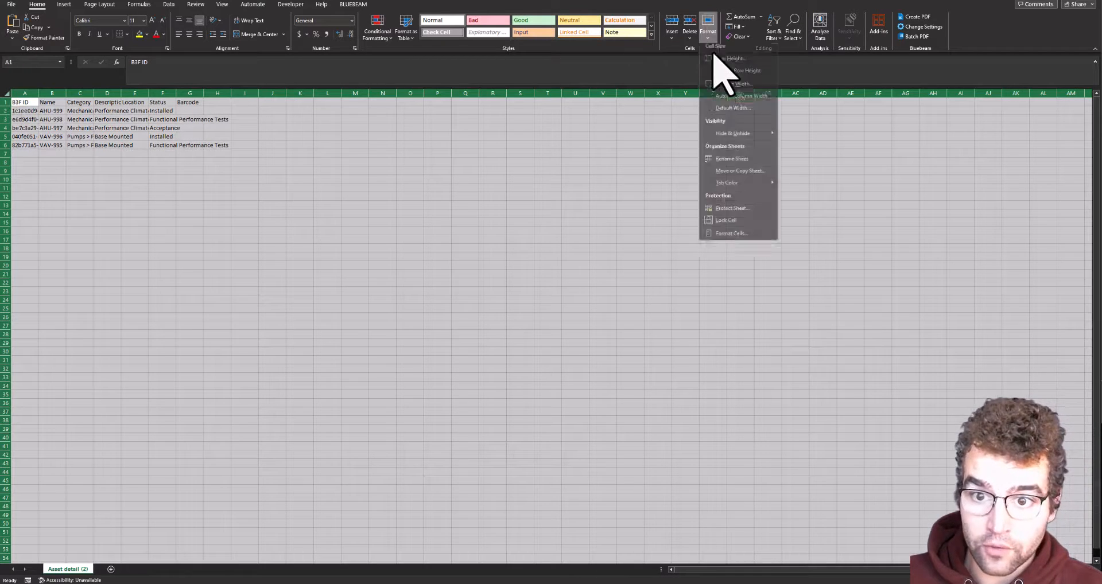
{"action": "left_click", "coordinate": [732, 101]}
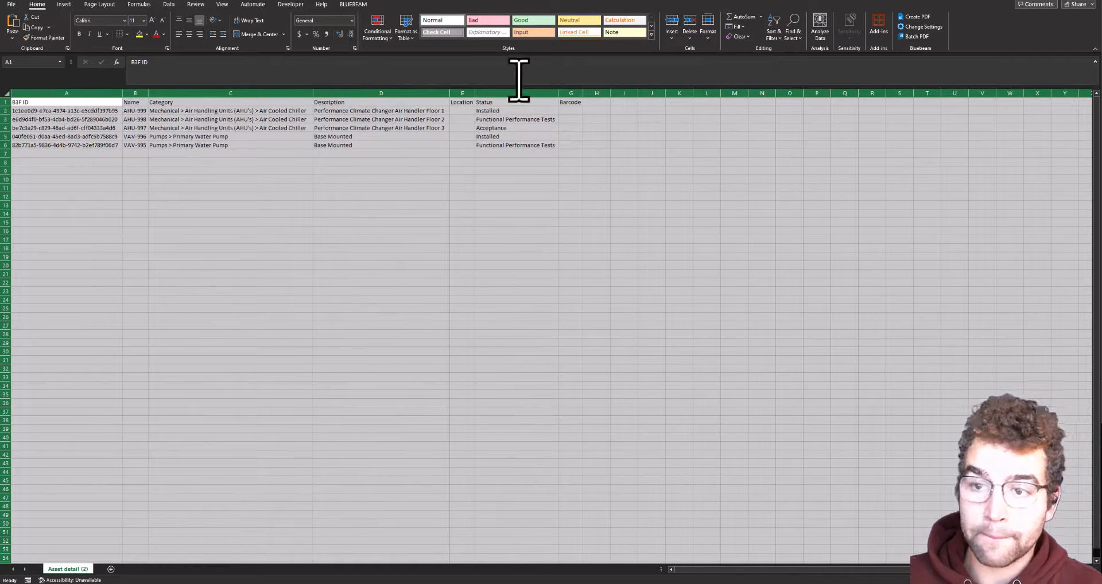
{"action": "left_click_drag", "start_coordinate": [50, 112], "coordinate": [56, 147]}
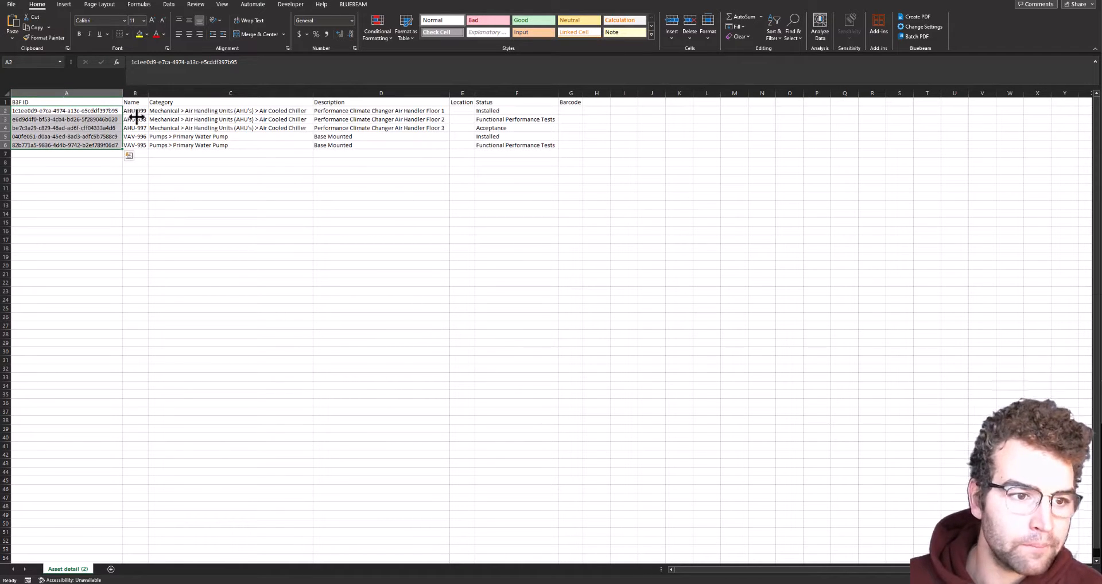
- Widen the Name column and replace the asset name AHU-999 in B2 with 1
{"action": "left_click_drag", "start_coordinate": [149, 93], "coordinate": [181, 92]}
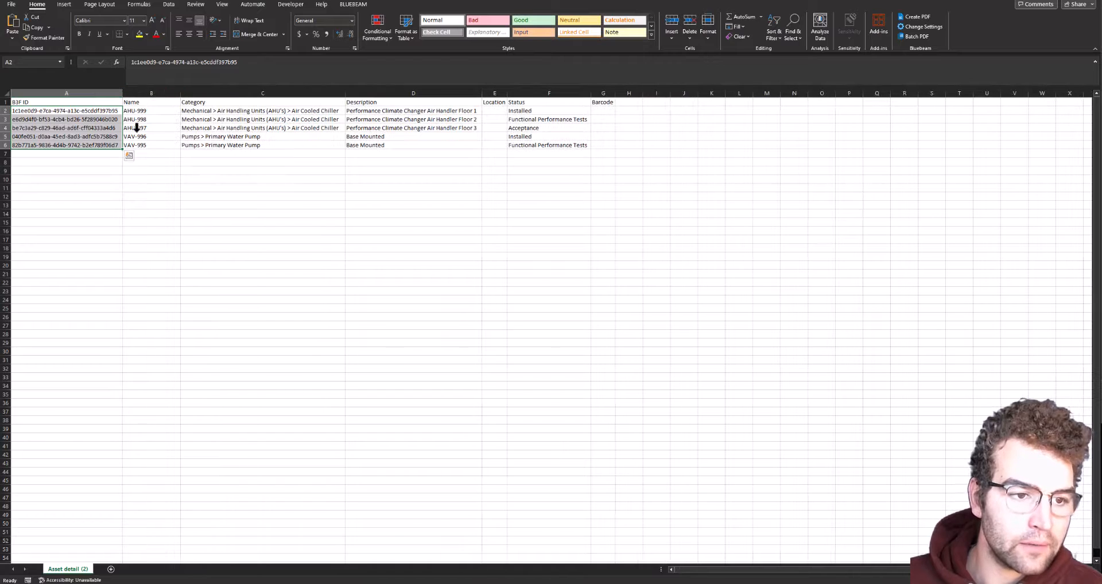
{"action": "left_click", "coordinate": [157, 110]}
{"action": "double_click", "coordinate": [158, 111]}
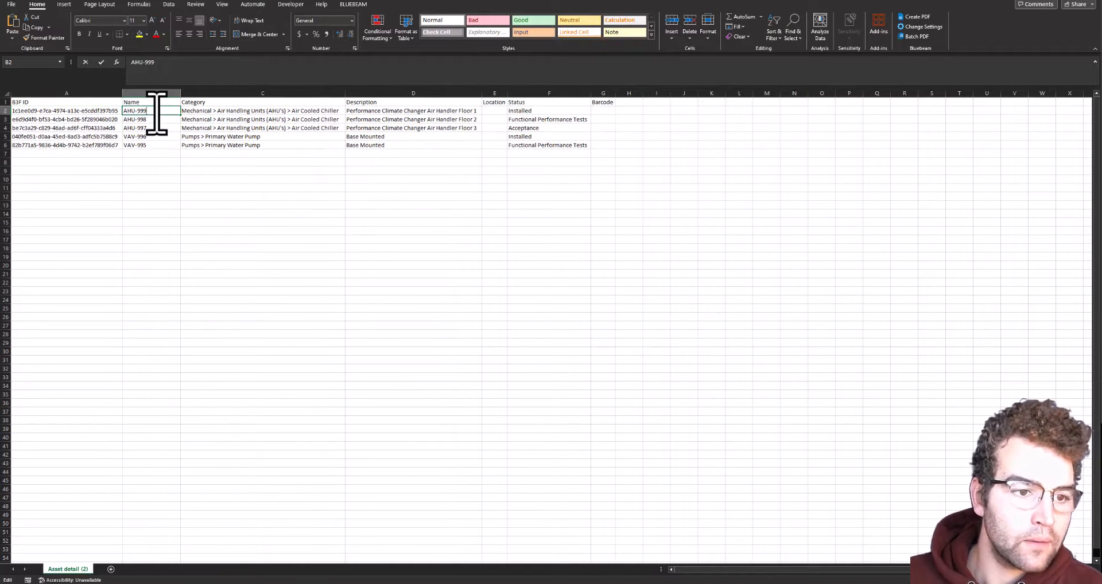
{"action": "triple_click", "coordinate": [156, 114]}
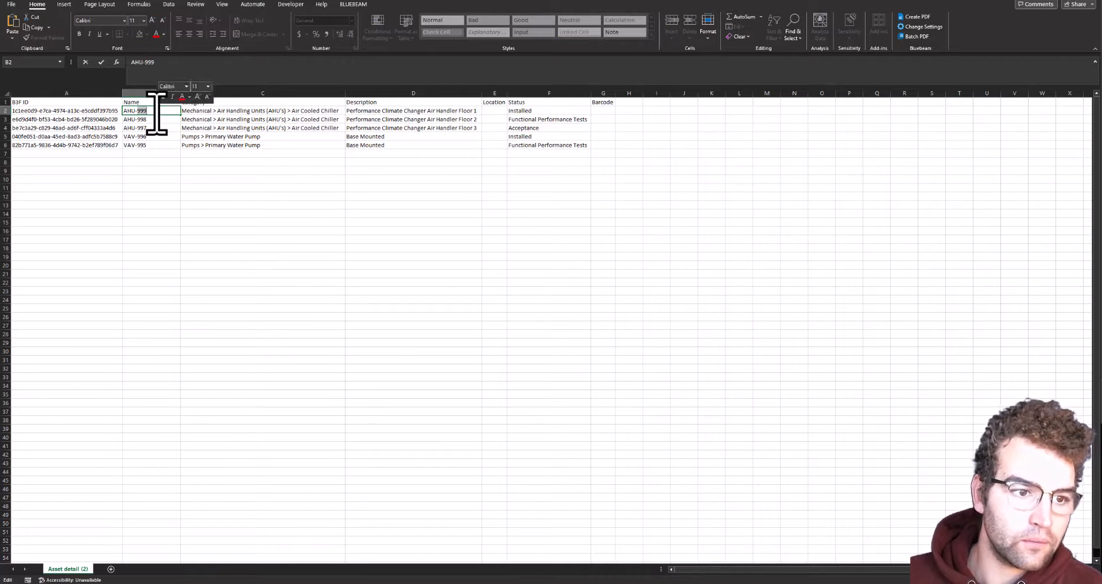
{"action": "left_click", "coordinate": [160, 112]}
{"action": "left_click_drag", "start_coordinate": [160, 111], "coordinate": [113, 106]}
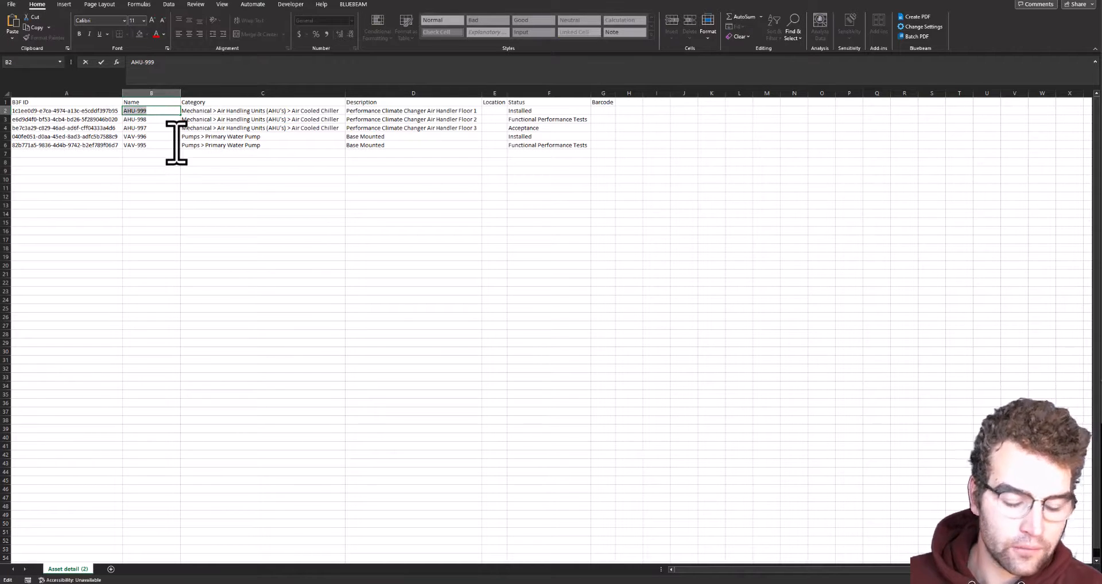
{"action": "type", "text": "1"}
{"action": "left_click", "coordinate": [167, 163]}
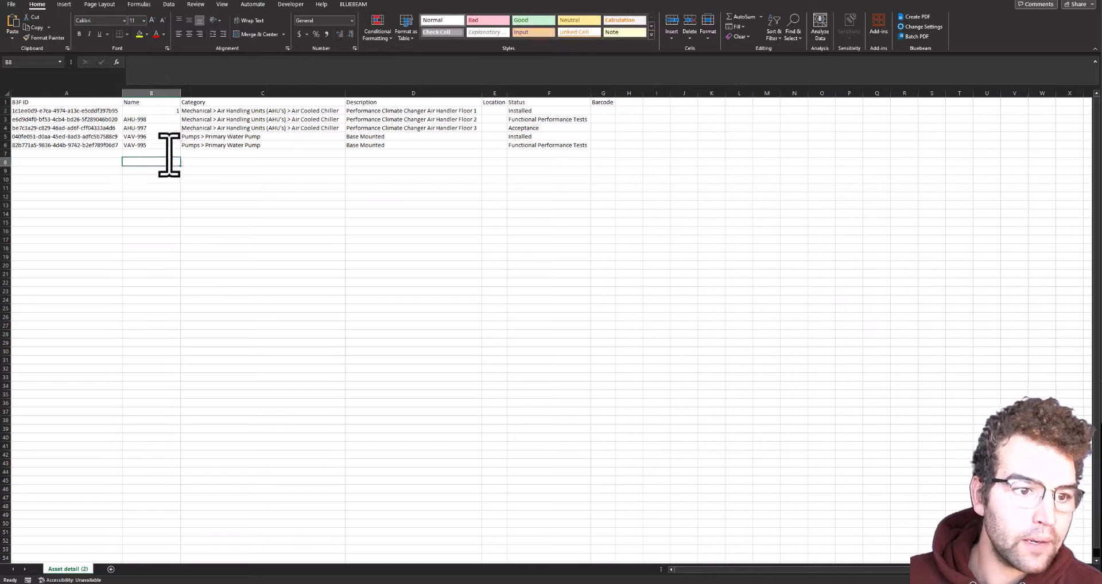
- Fill the name from B2 down to B6, and renumber the names in B3:B6 as 2, 3, 4 and 5
{"action": "left_click", "coordinate": [167, 111]}
{"action": "left_click_drag", "start_coordinate": [181, 116], "coordinate": [176, 153]}
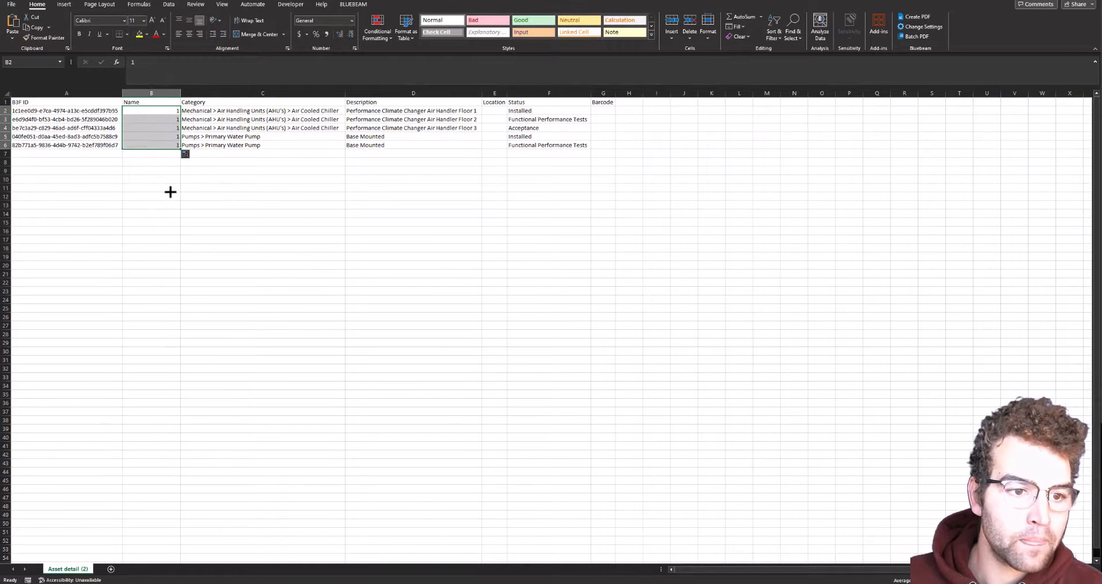
{"action": "left_click", "coordinate": [175, 122]}
{"action": "type", "text": "2"}
{"action": "key", "text": "Return"}
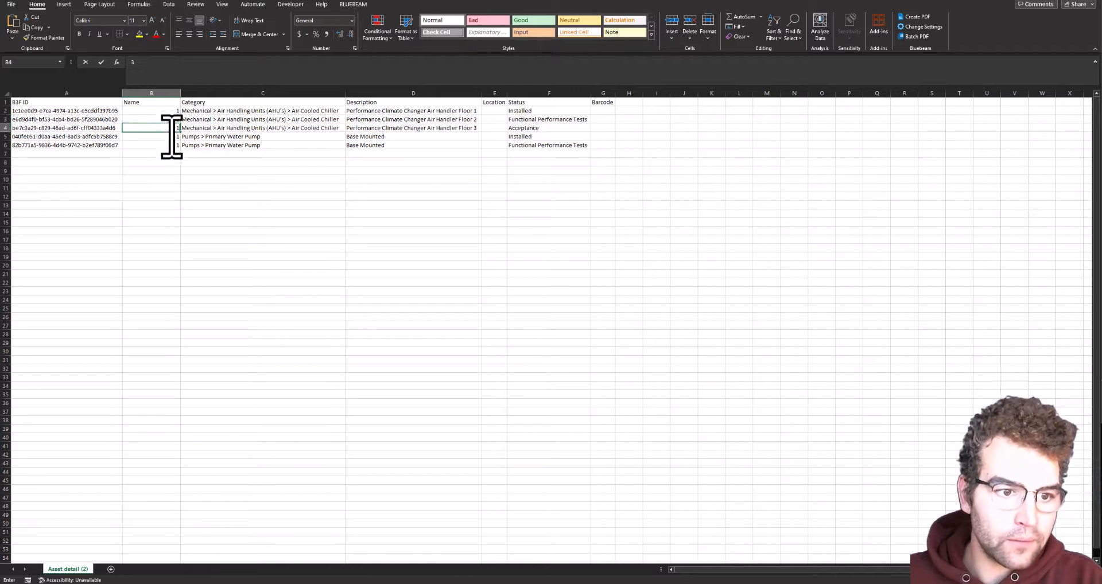
{"action": "type", "text": "3"}
{"action": "key", "text": "Return"}
{"action": "type", "text": "4"}
{"action": "key", "text": "Return"}
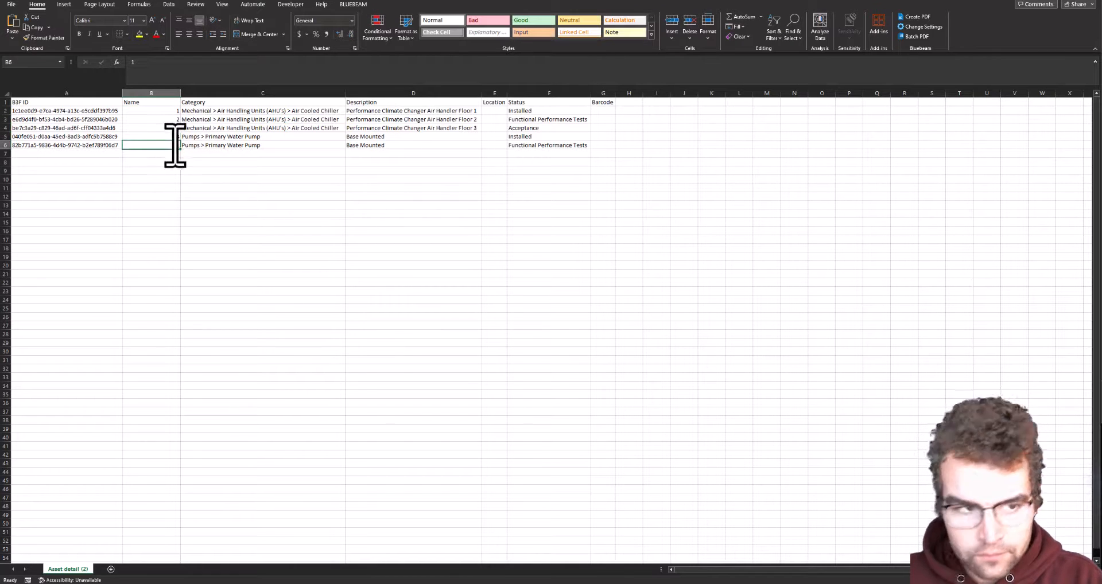
{"action": "type", "text": "5"}
{"action": "key", "text": "Return"}
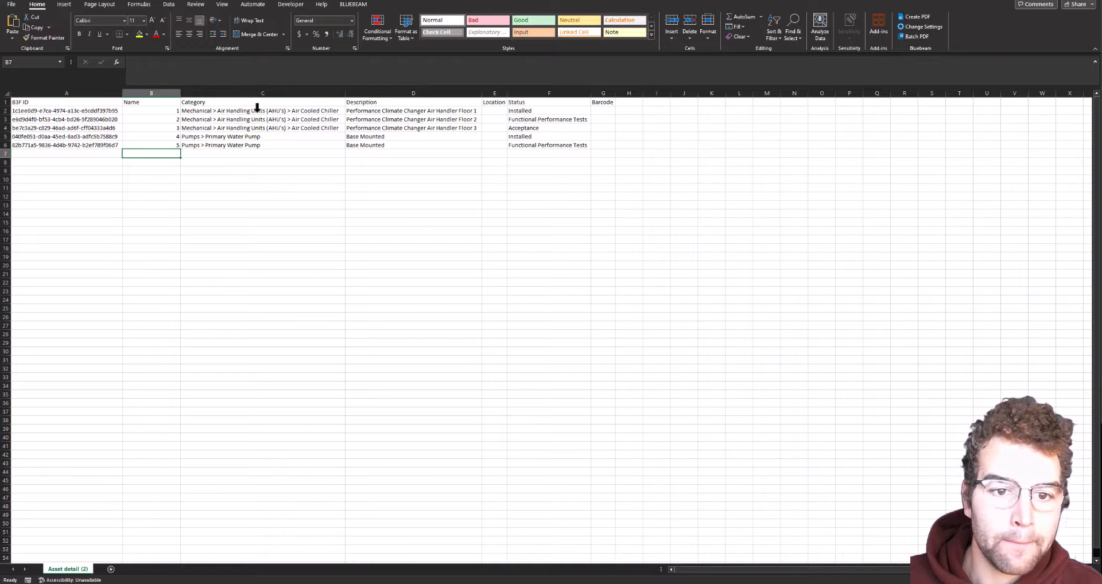
- Enter the barcodes 1, 2, 3, 4 and 5 for the five assets in G2:G6
{"action": "left_click", "coordinate": [601, 110]}
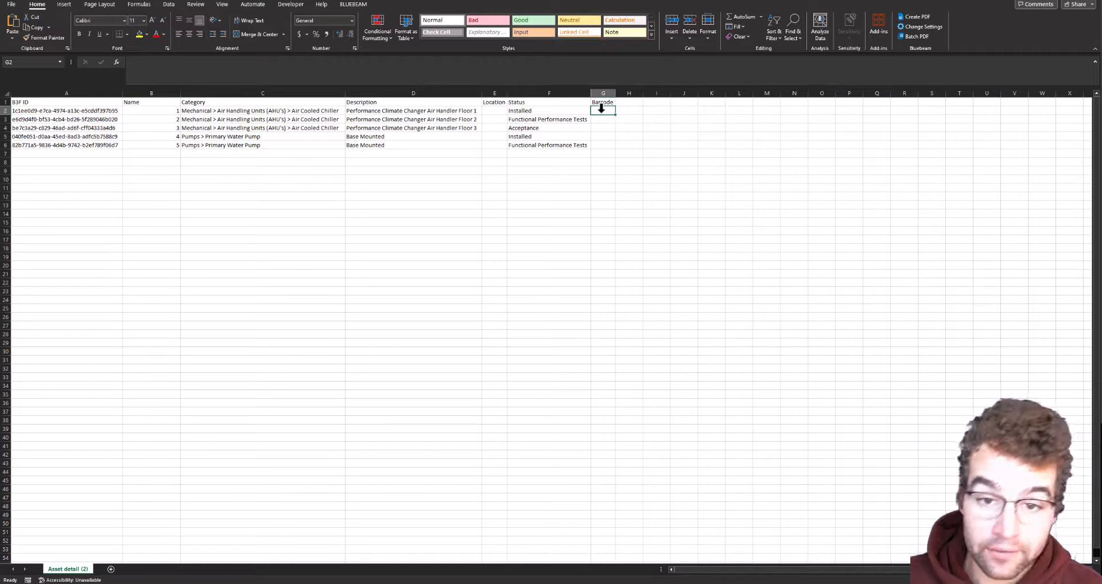
{"action": "type", "text": "1"}
{"action": "key", "text": "Return"}
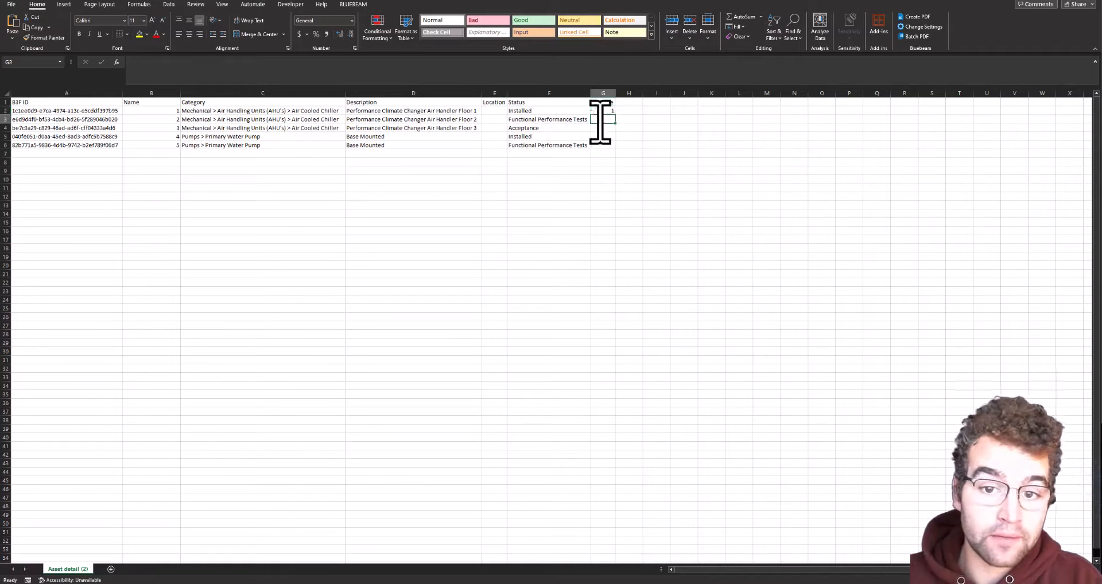
{"action": "type", "text": "2"}
{"action": "key", "text": "Return"}
{"action": "type", "text": "3"}
{"action": "key", "text": "Return"}
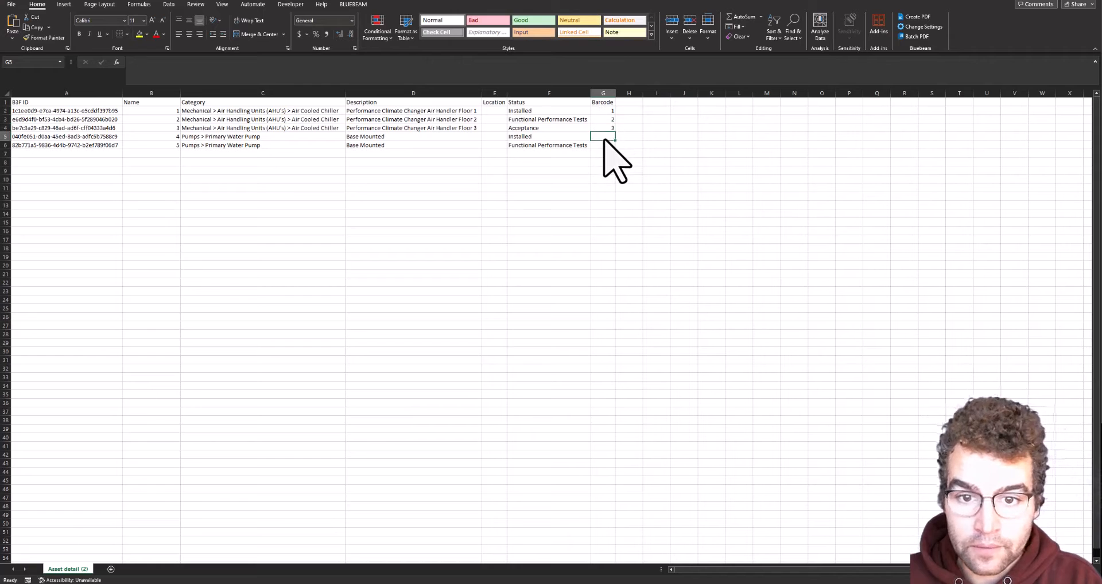
{"action": "type", "text": "4"}
{"action": "key", "text": "Return"}
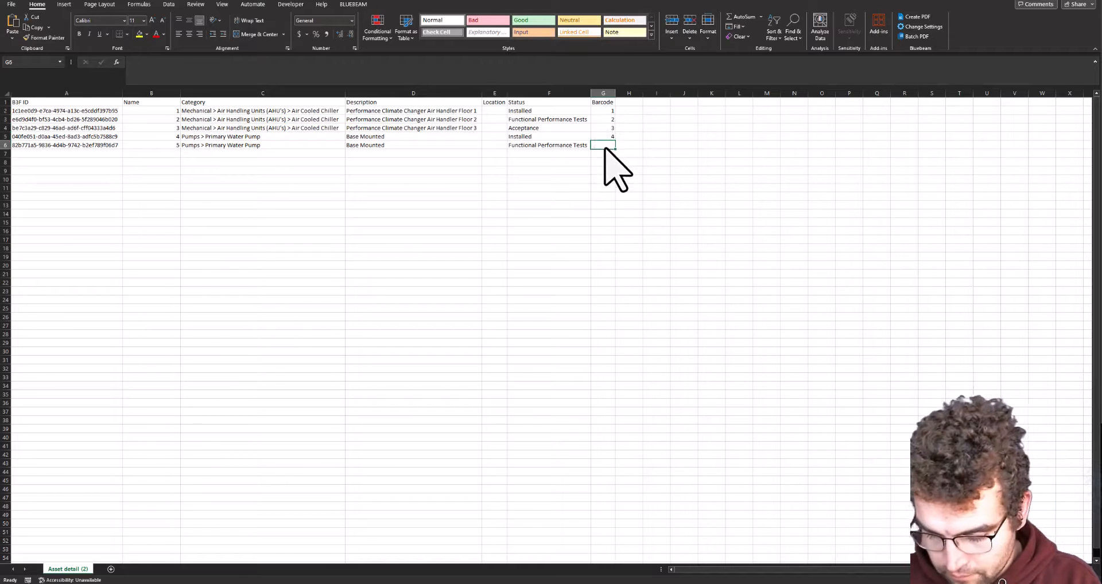
{"action": "type", "text": "5"}
{"action": "key", "text": "Return"}
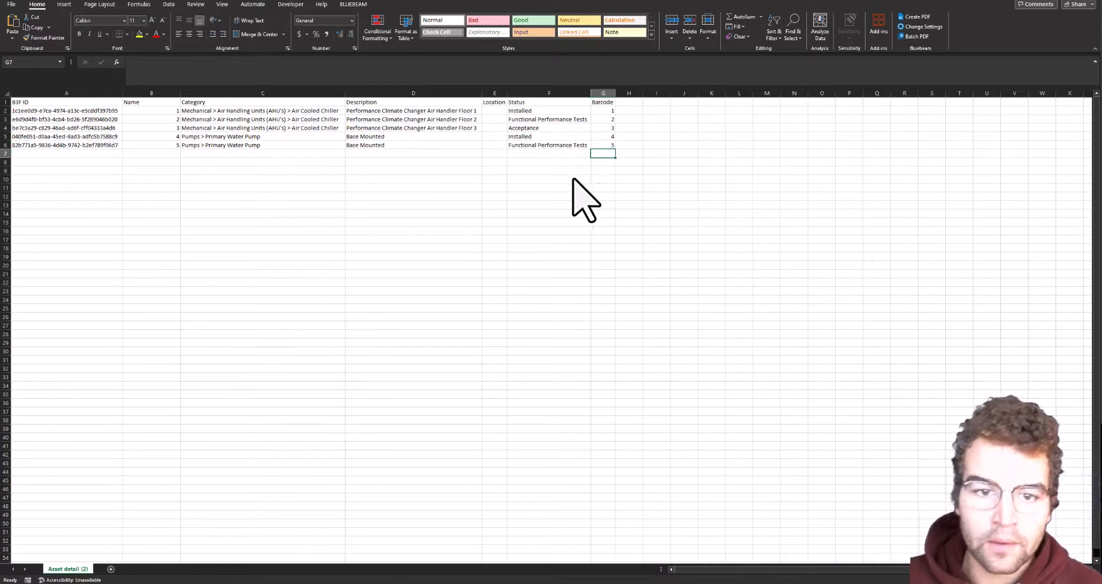
- Save and close the edited asset CSV, and return to the Assets list in the browser
{"action": "left_click", "coordinate": [497, 113]}
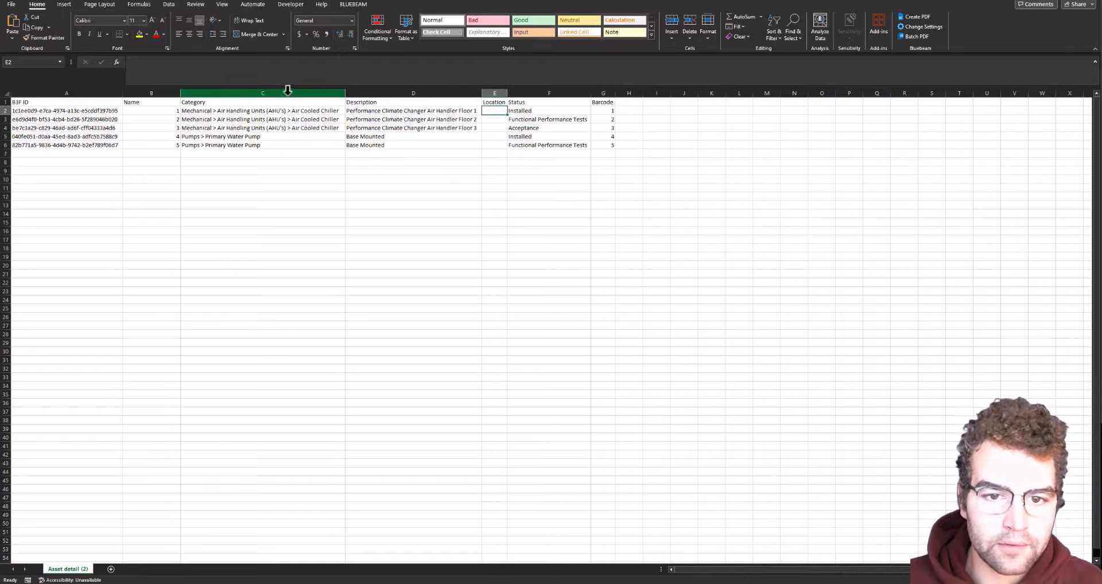
{"action": "left_click", "coordinate": [11, 4]}
{"action": "left_click", "coordinate": [26, 117]}
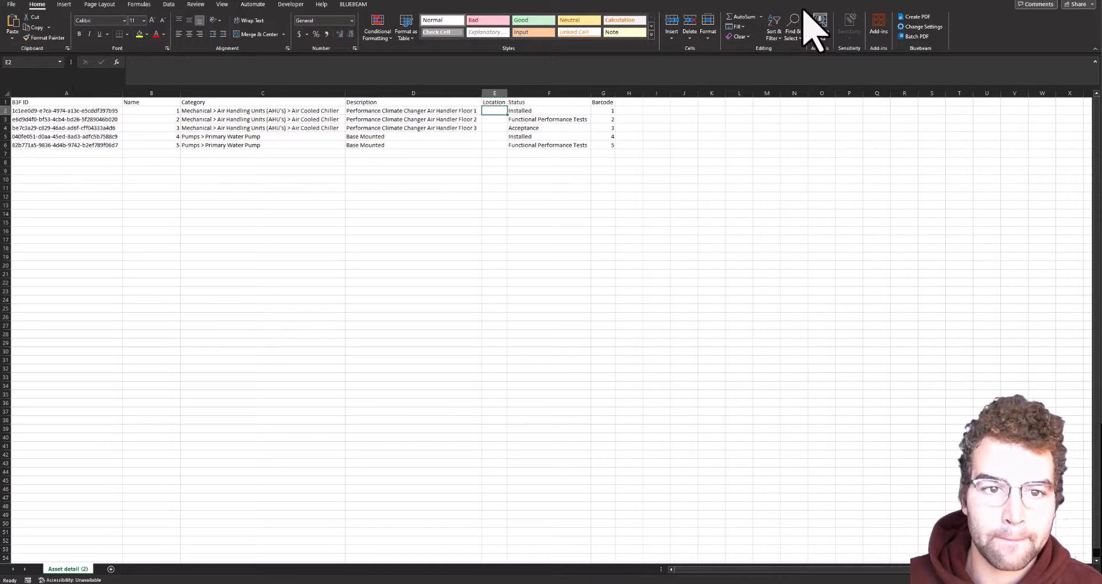
{"action": "left_click", "coordinate": [1089, 1]}
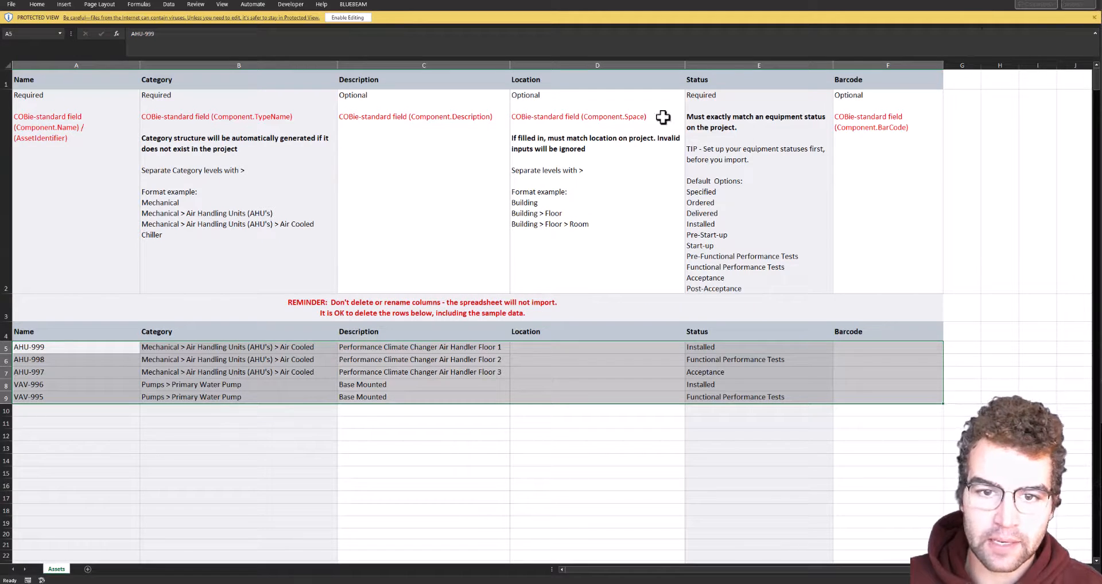
{"action": "key", "text": "alt+Tab"}
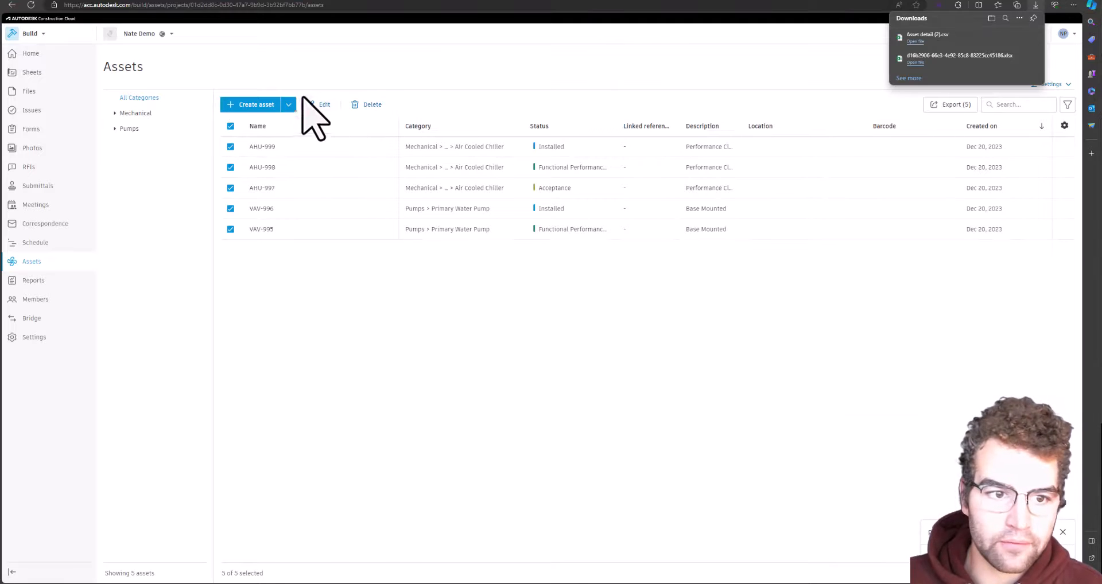
- Import the edited Asset detail (2).csv file into Assets to update the existing assets
{"action": "left_click", "coordinate": [288, 104]}
{"action": "left_click", "coordinate": [262, 137]}
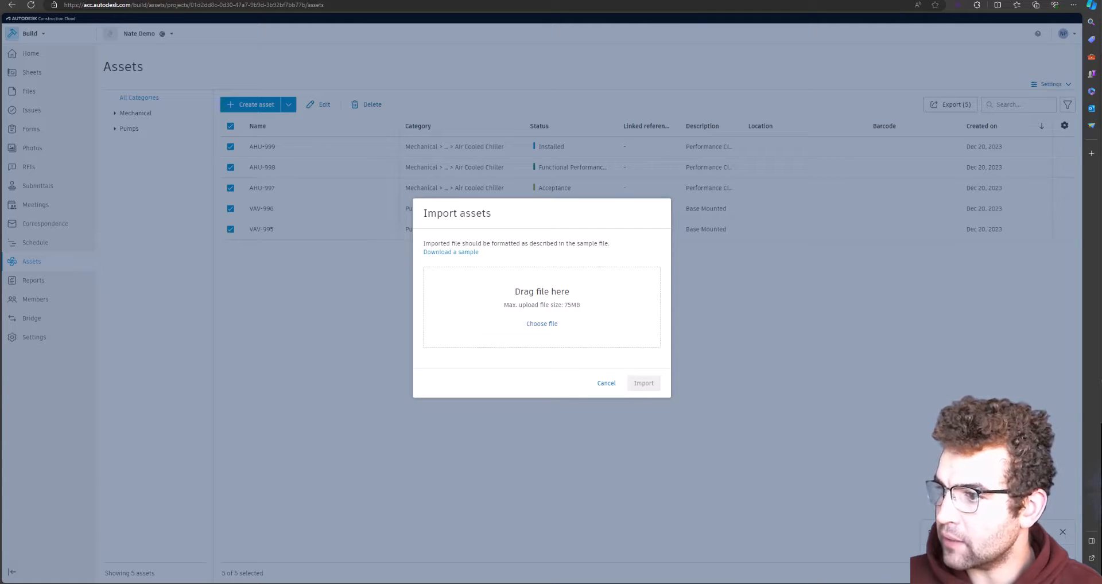
{"action": "left_click_drag", "start_coordinate": [769, 292], "coordinate": [569, 315]}
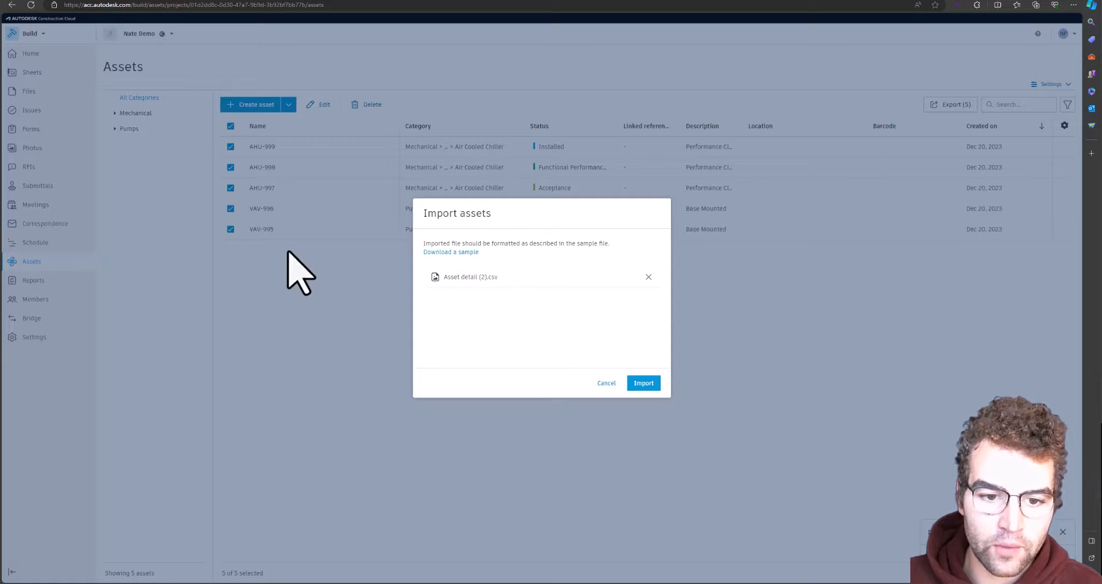
{"action": "left_click", "coordinate": [643, 384]}
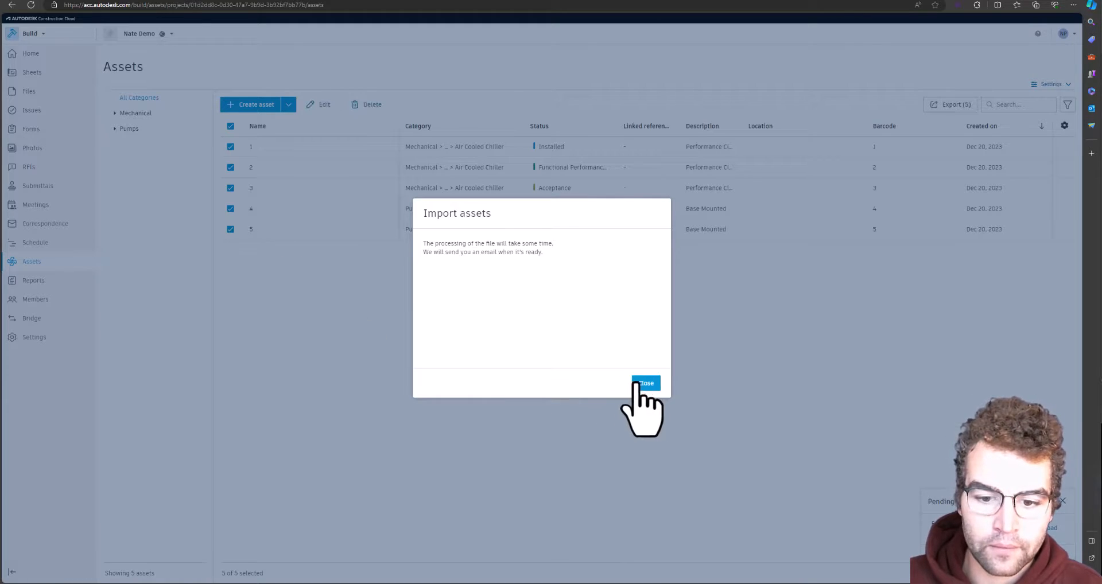
{"action": "left_click", "coordinate": [645, 383]}
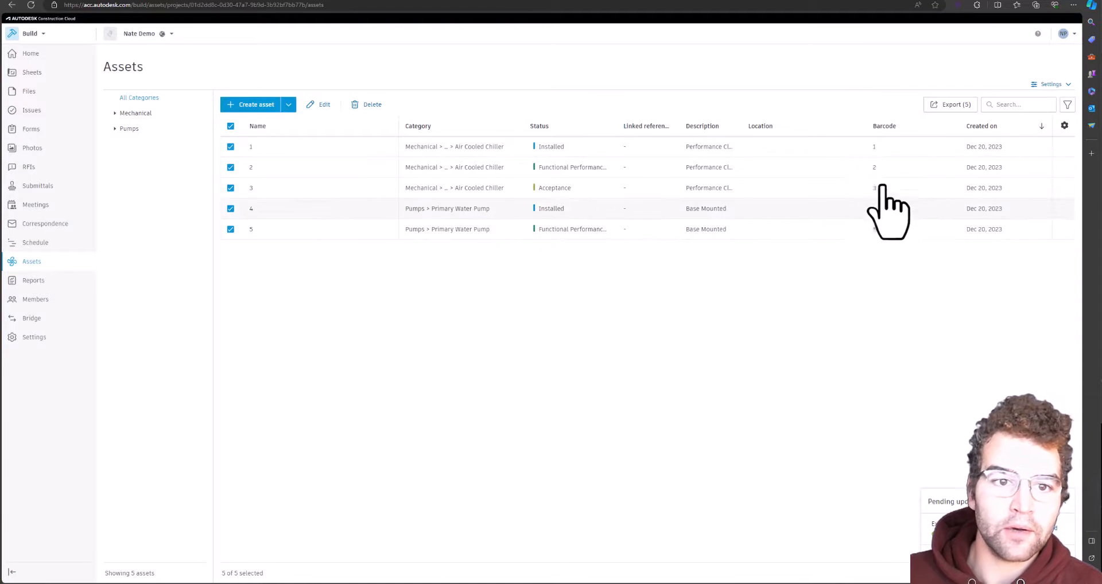
- Create a Numeric custom field for assets titled Unique ID with the description "ID field"
{"action": "left_click", "coordinate": [1049, 85]}
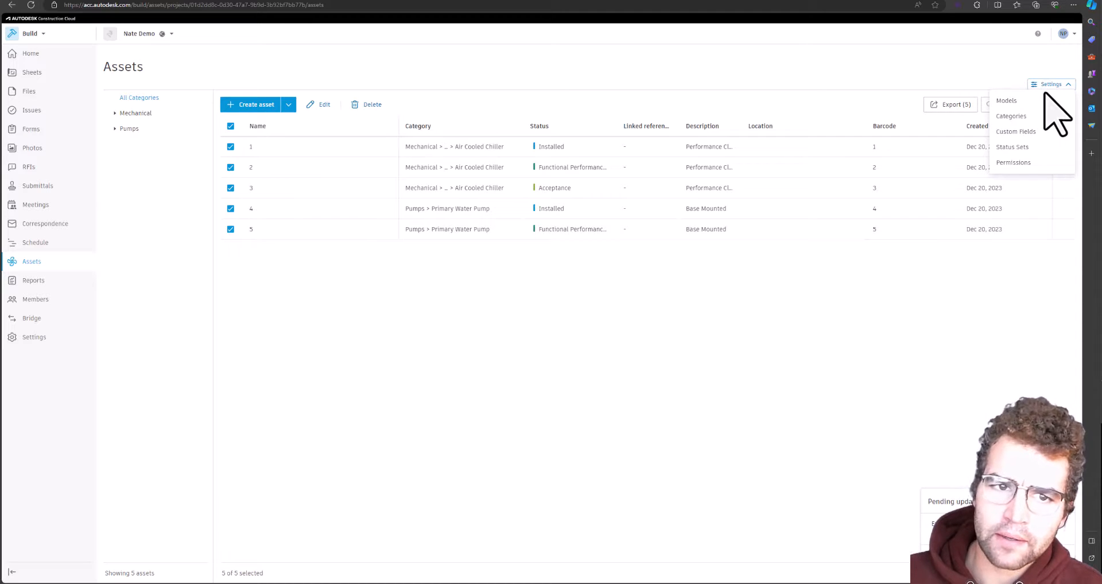
{"action": "left_click", "coordinate": [1024, 132]}
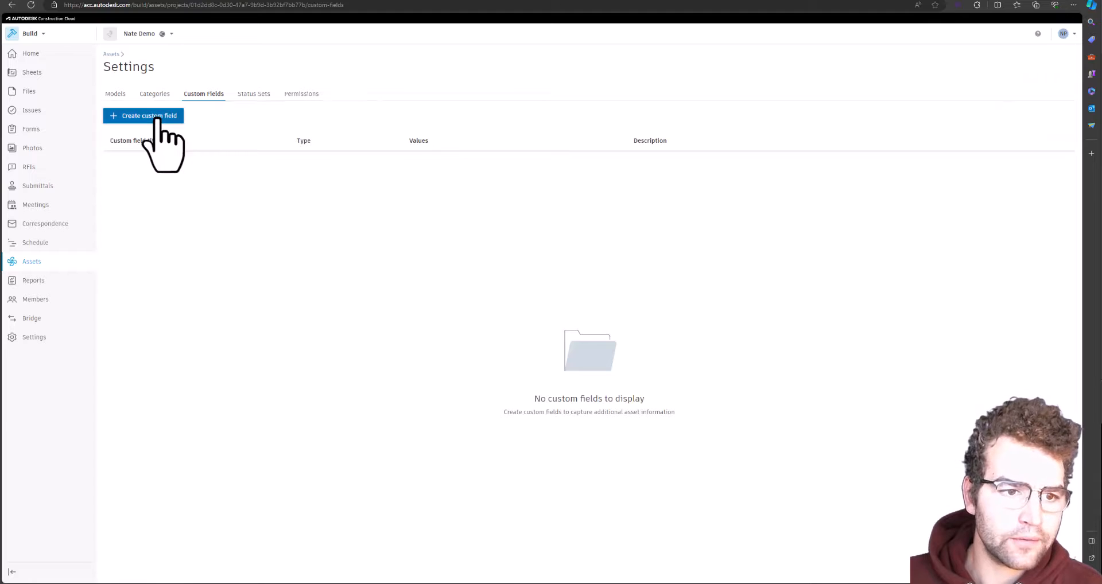
{"action": "left_click", "coordinate": [152, 117]}
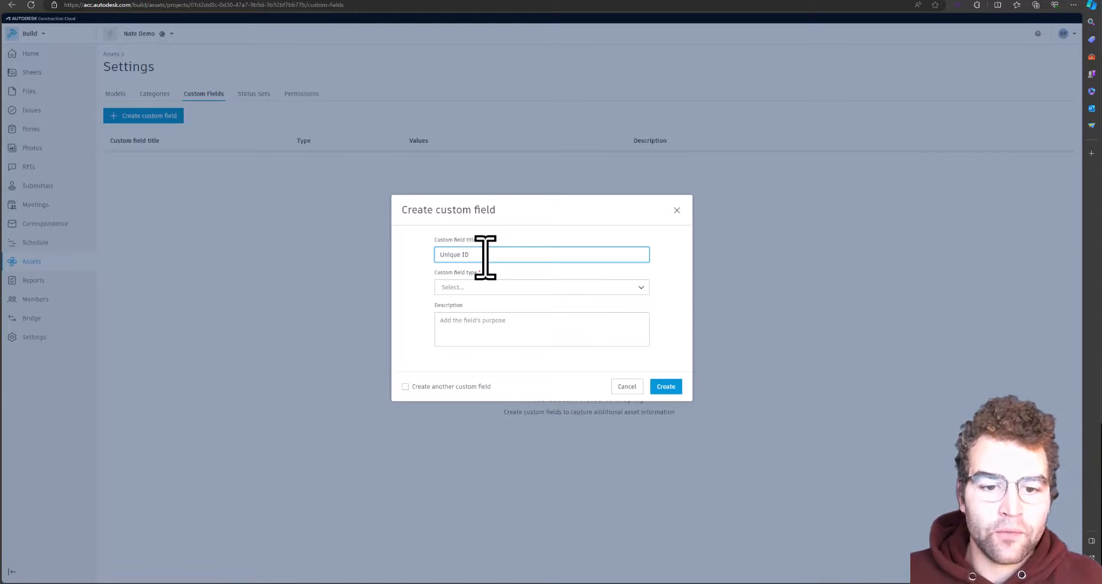
{"action": "left_click", "coordinate": [487, 288]}
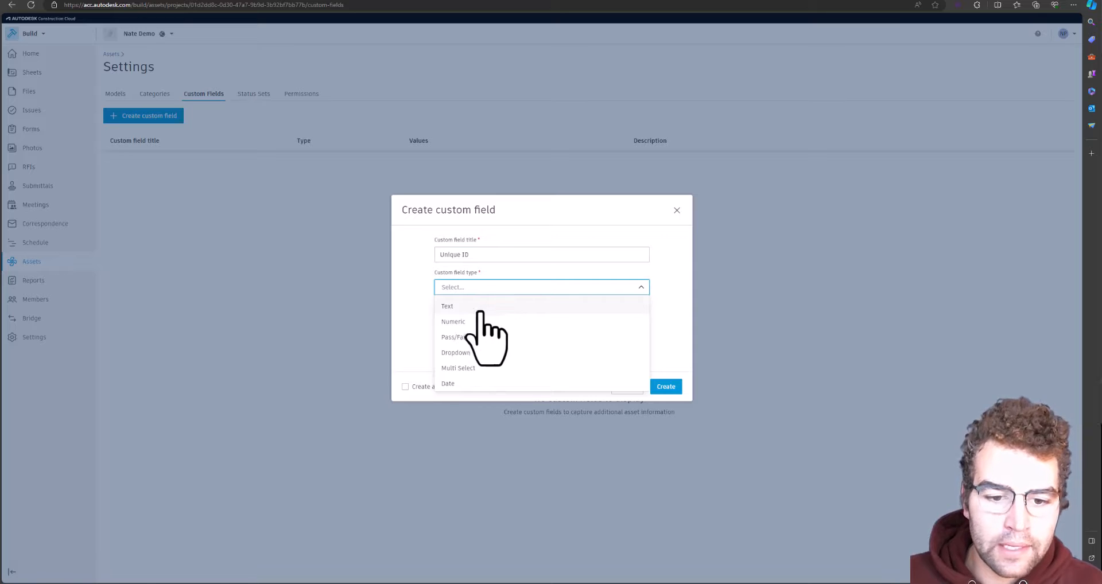
{"action": "left_click", "coordinate": [476, 322]}
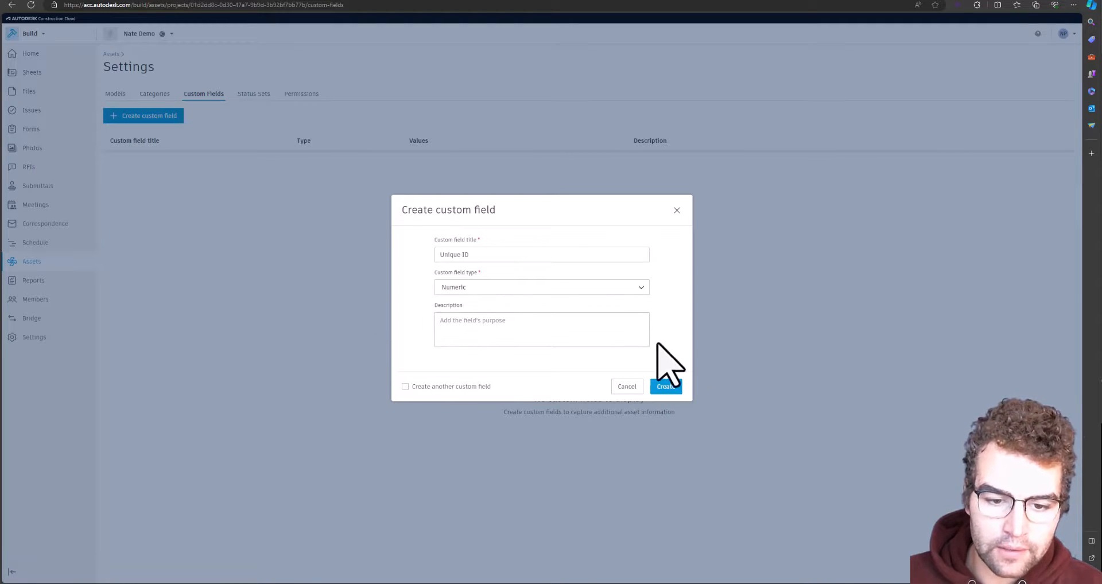
{"action": "left_click", "coordinate": [487, 322]}
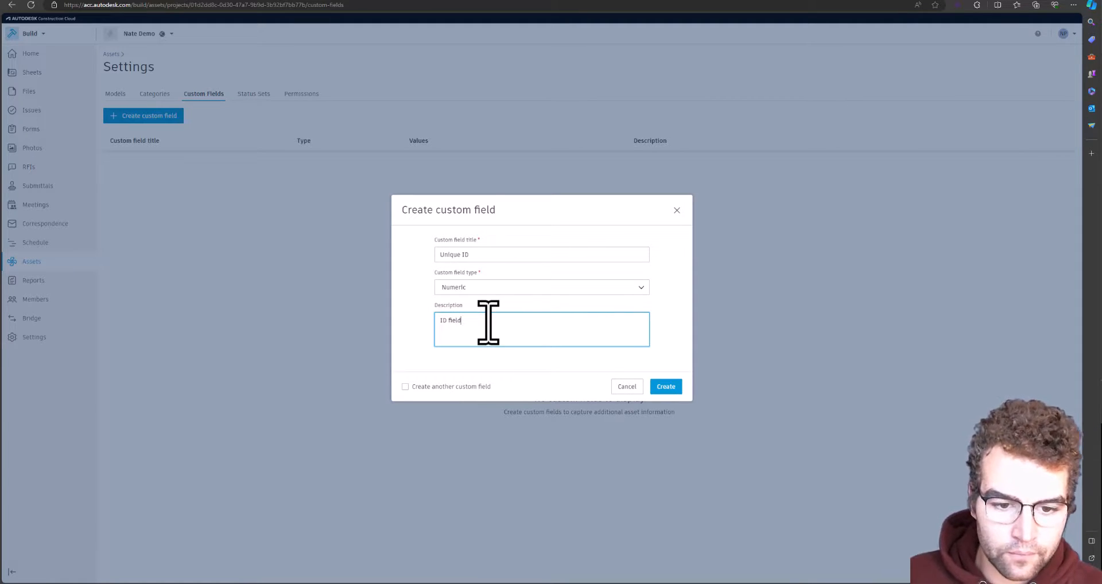
{"action": "left_click", "coordinate": [671, 386]}
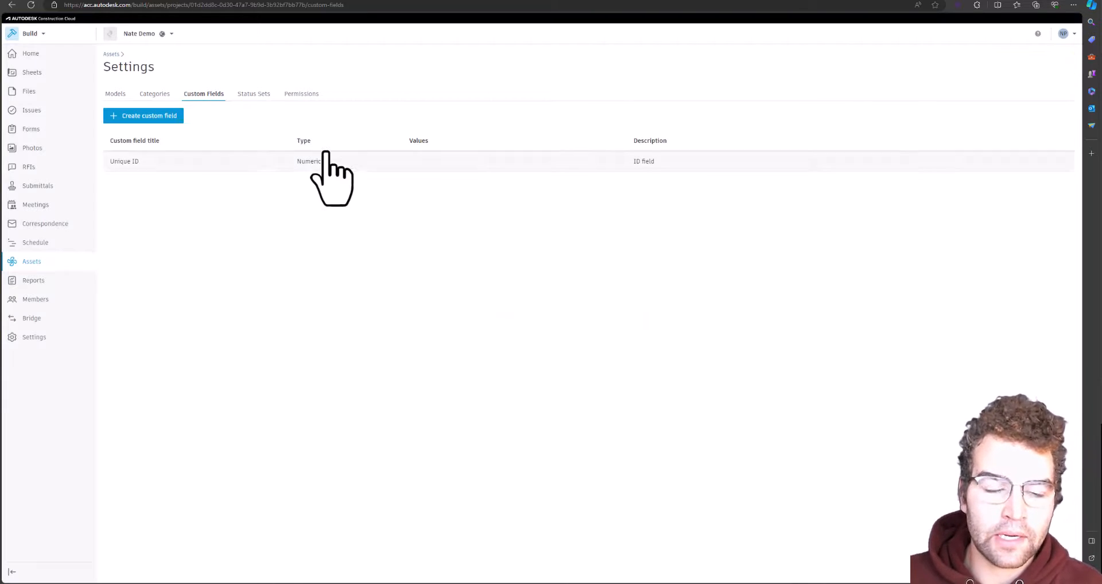
- Add the Unique ID custom field to All Categories in the asset category settings
{"action": "left_click", "coordinate": [154, 96]}
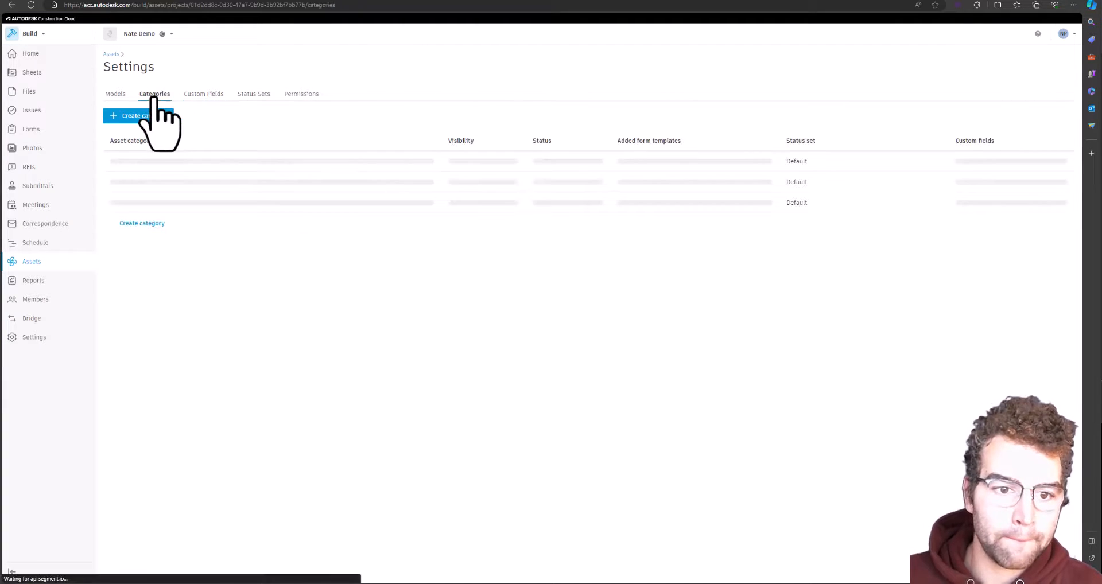
{"action": "mouse_move", "coordinate": [643, 162]}
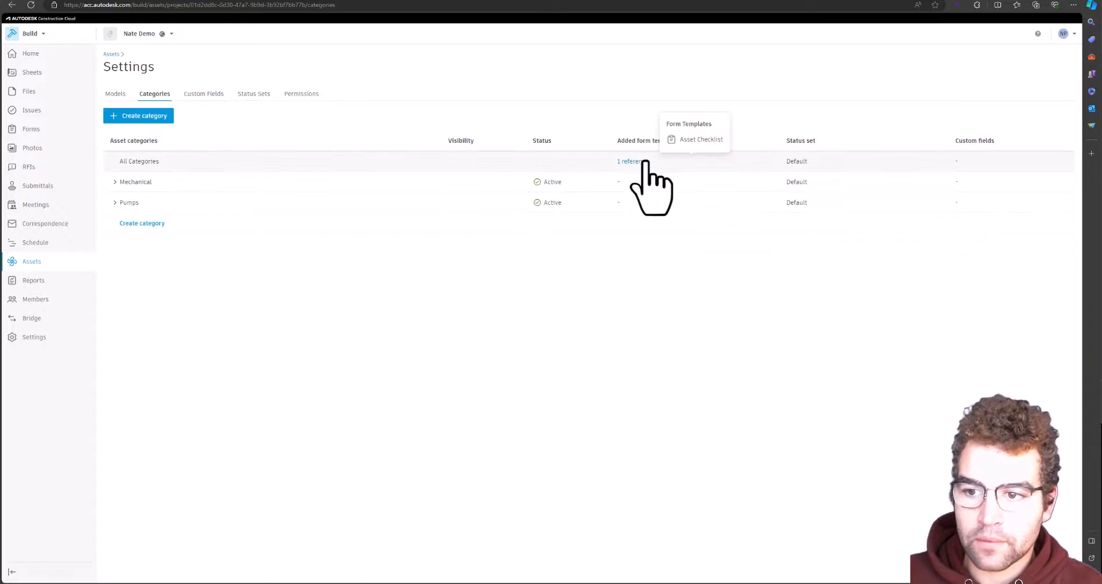
{"action": "left_click", "coordinate": [552, 162]}
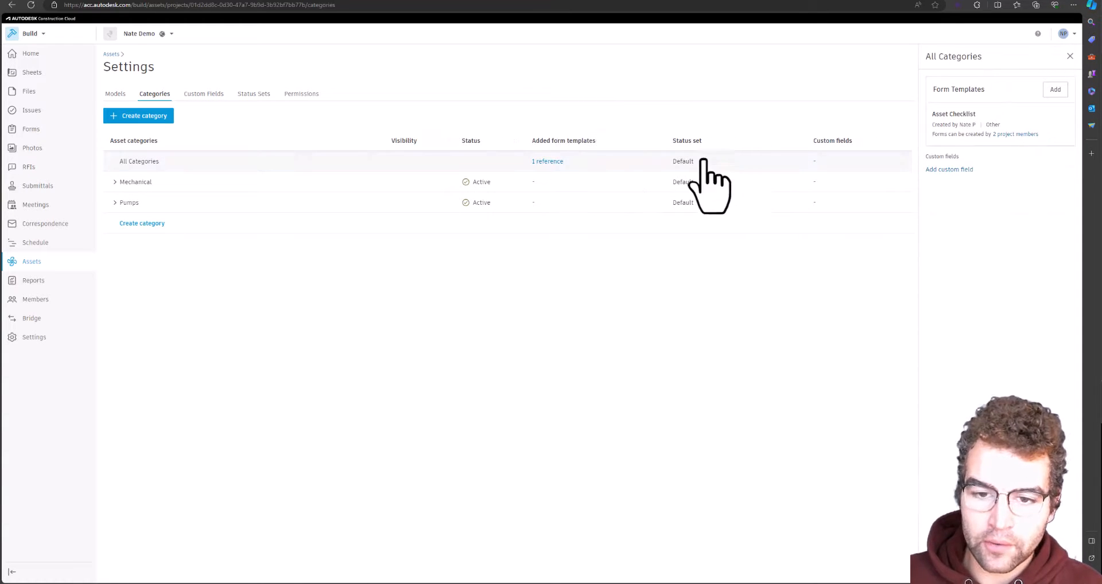
{"action": "left_click", "coordinate": [951, 170]}
{"action": "left_click", "coordinate": [432, 258]}
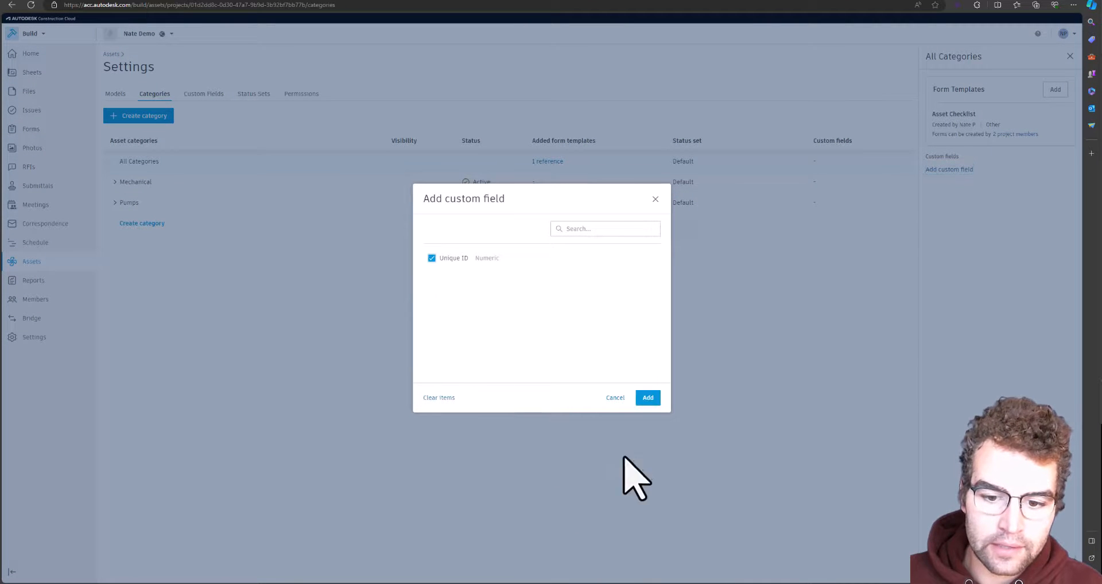
{"action": "left_click", "coordinate": [648, 398]}
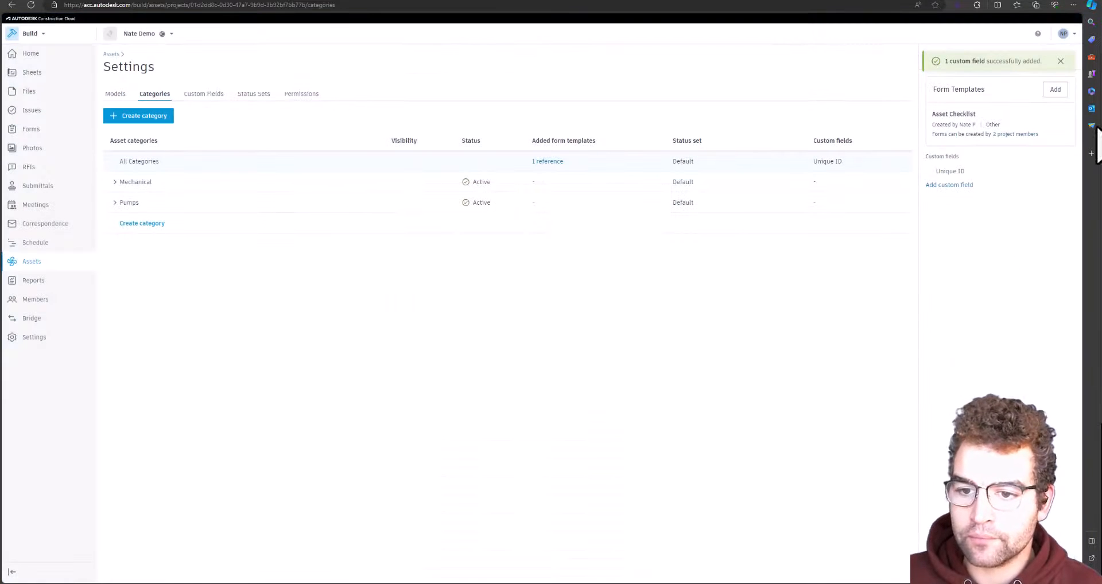
{"action": "left_click", "coordinate": [1061, 61]}
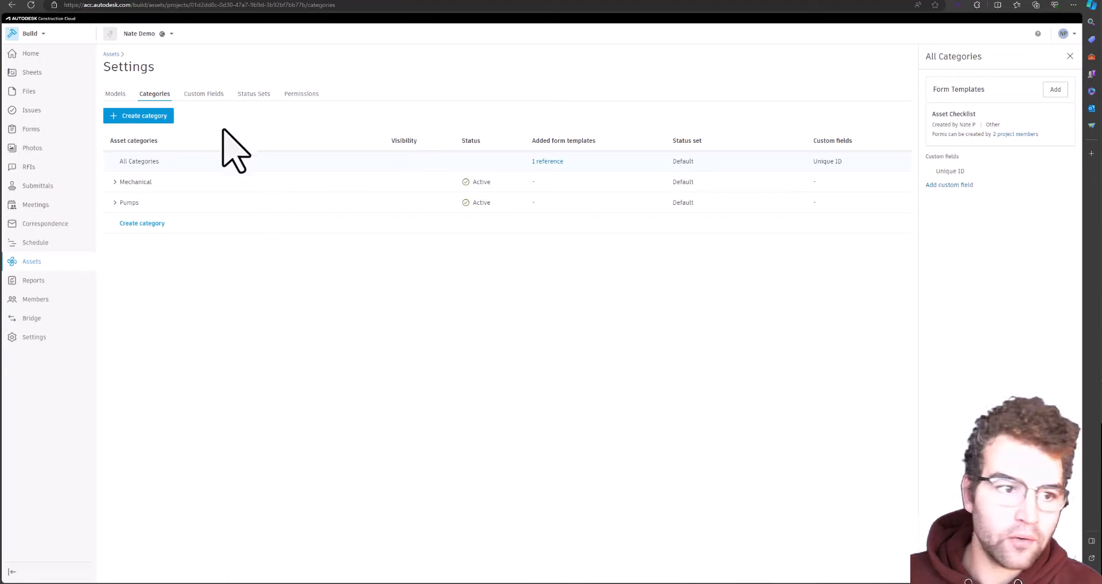
- Return from the category settings to the Assets list
{"action": "left_click", "coordinate": [112, 54]}
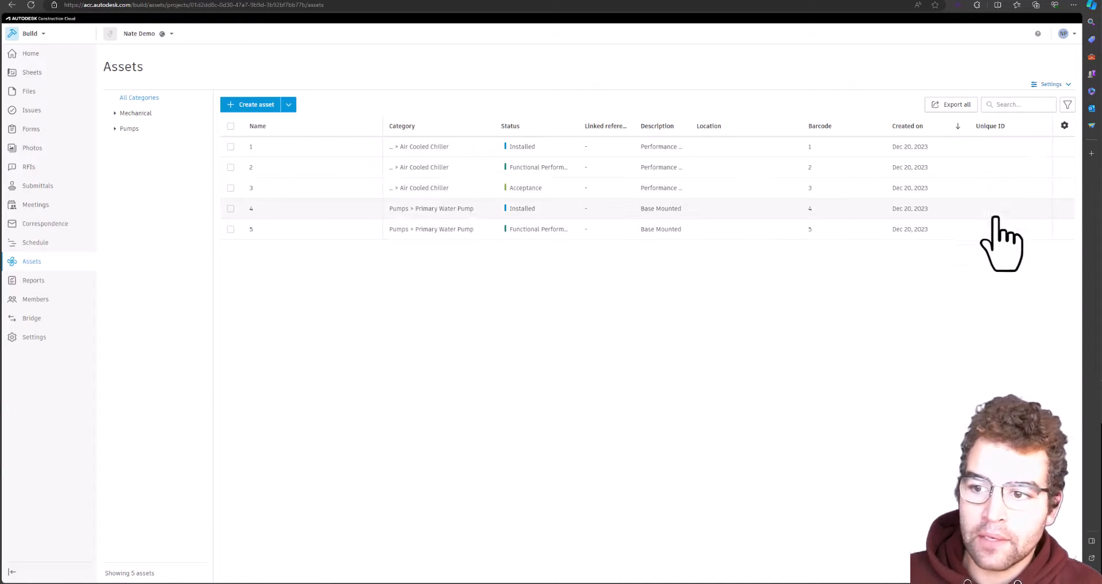
- Set the Unique ID of asset 1 to 1 in its details, and clear the value again
{"action": "left_click", "coordinate": [989, 151]}
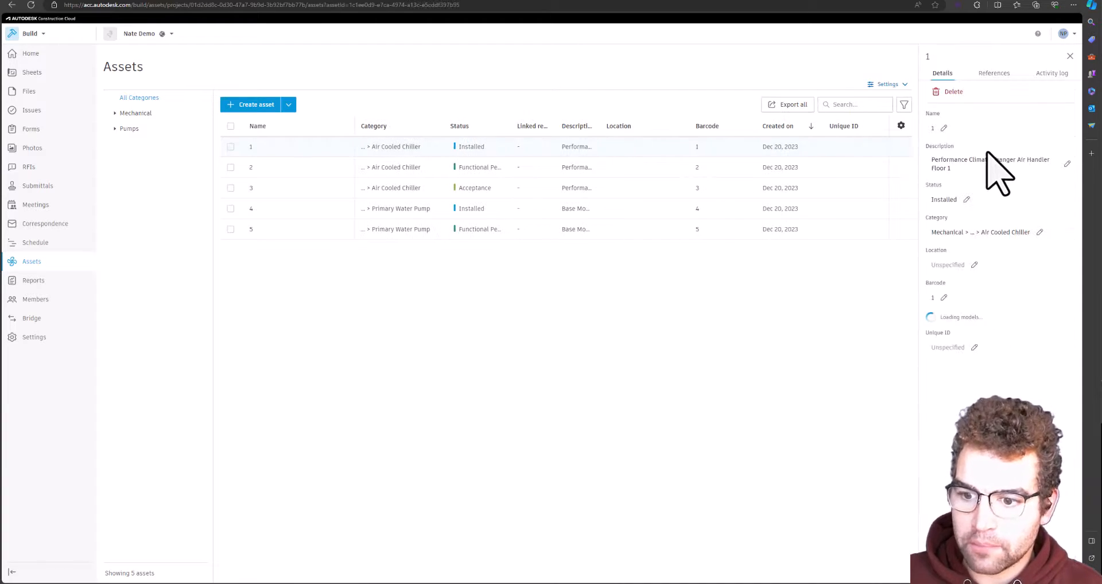
{"action": "left_click", "coordinate": [947, 331]}
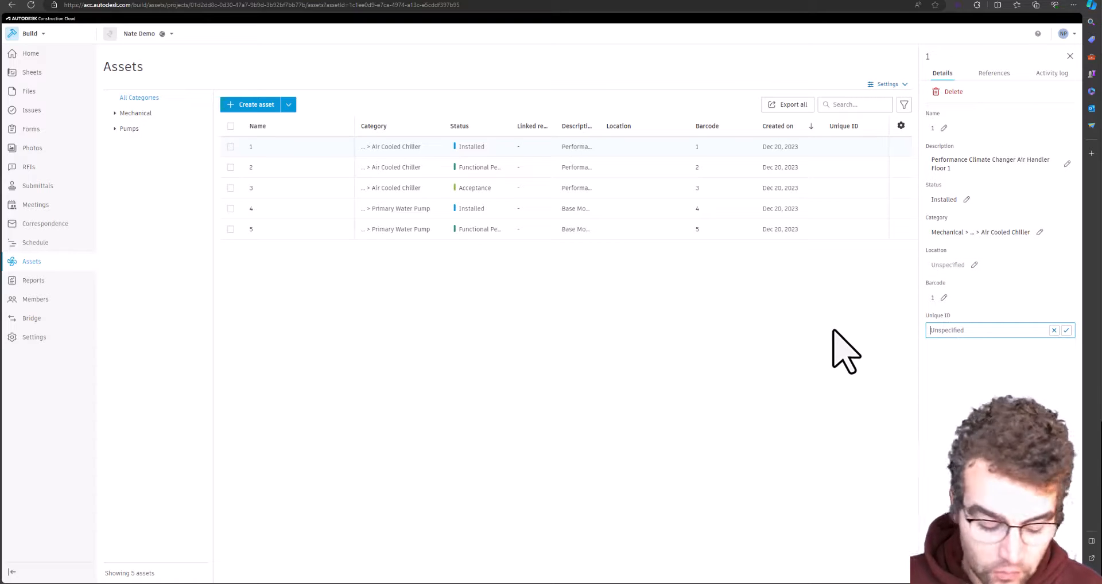
{"action": "type", "text": "1"}
{"action": "key", "text": "Return"}
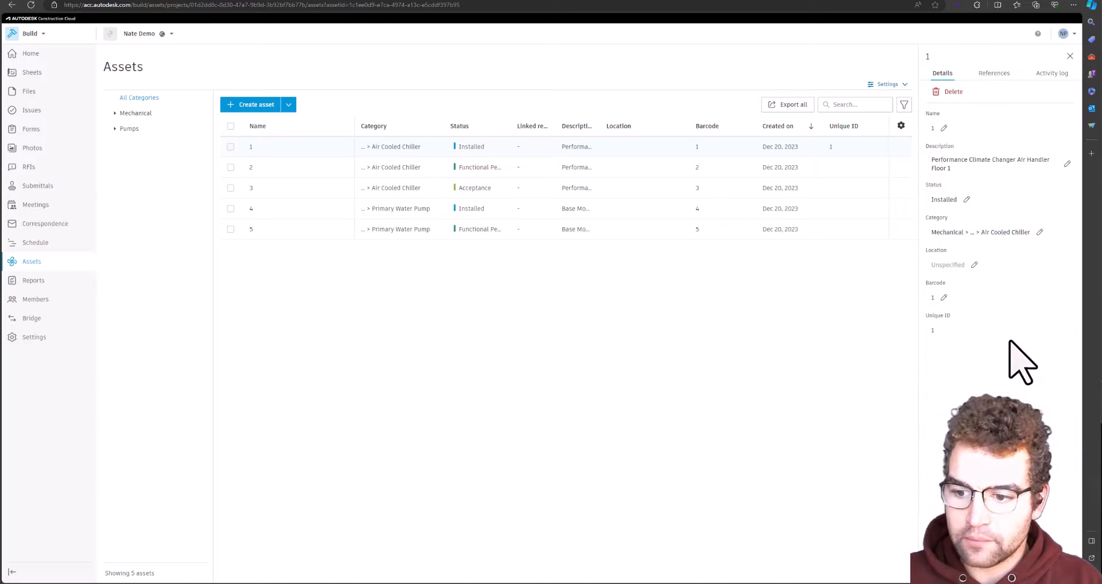
{"action": "left_click", "coordinate": [944, 331]}
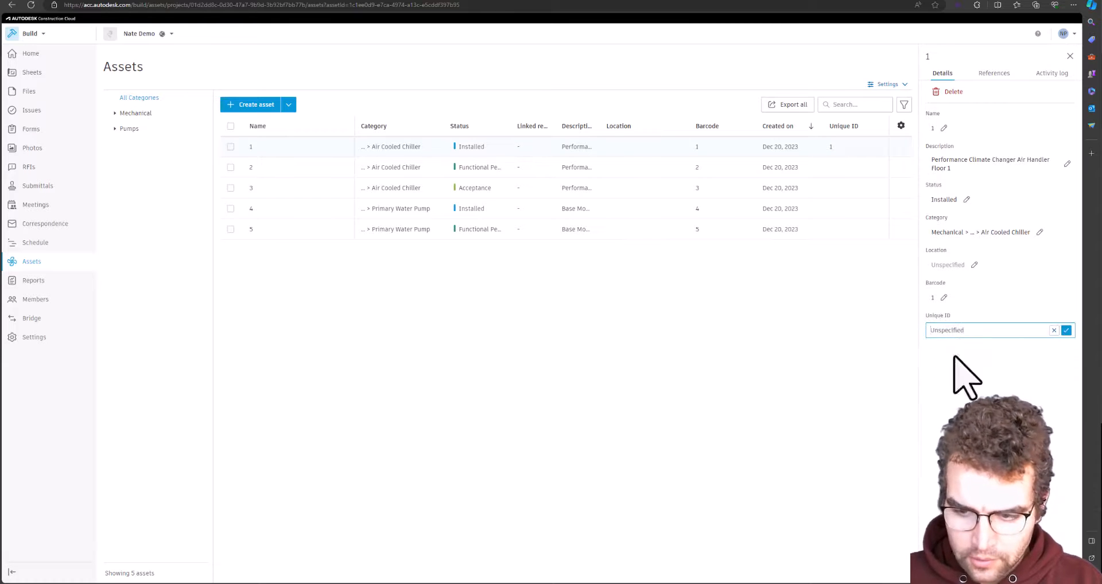
{"action": "key", "text": "Return"}
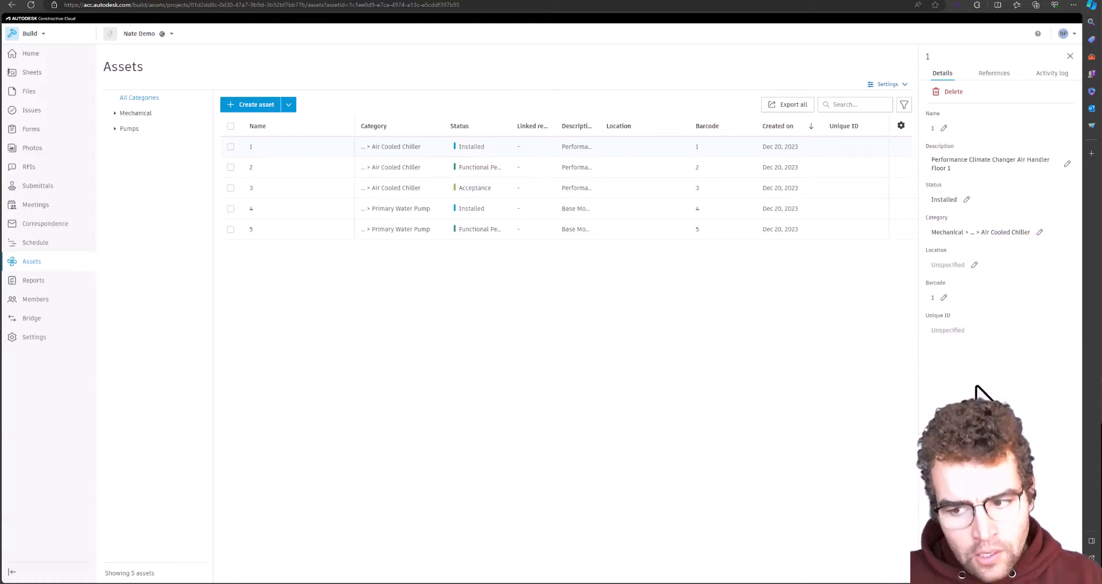
- Try to enter the letter a as the Unique ID of asset 1
{"action": "left_click", "coordinate": [957, 333]}
{"action": "type", "text": "a"}
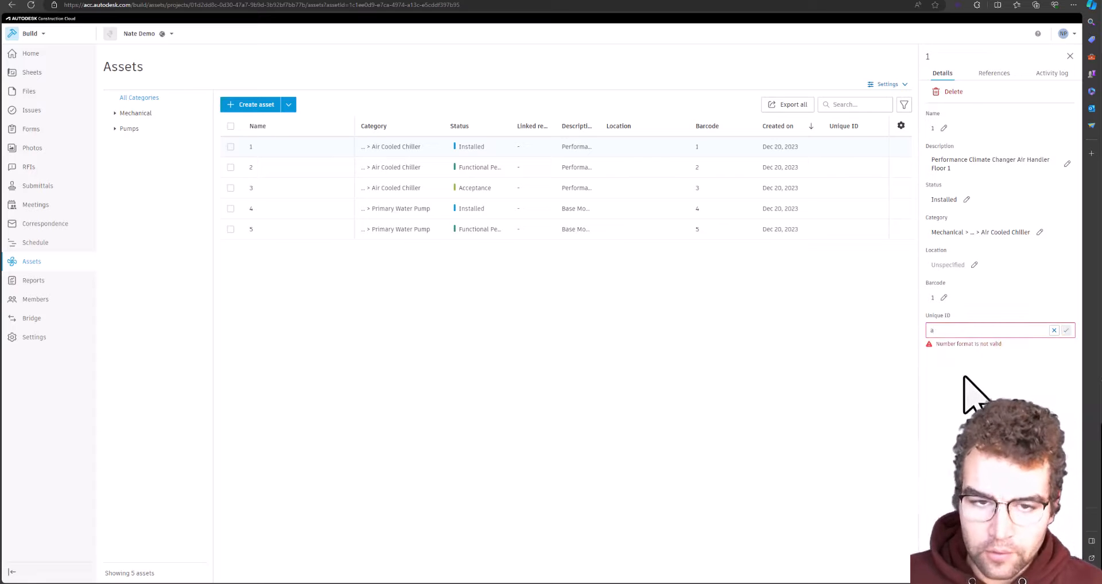
{"action": "key", "text": "Escape"}
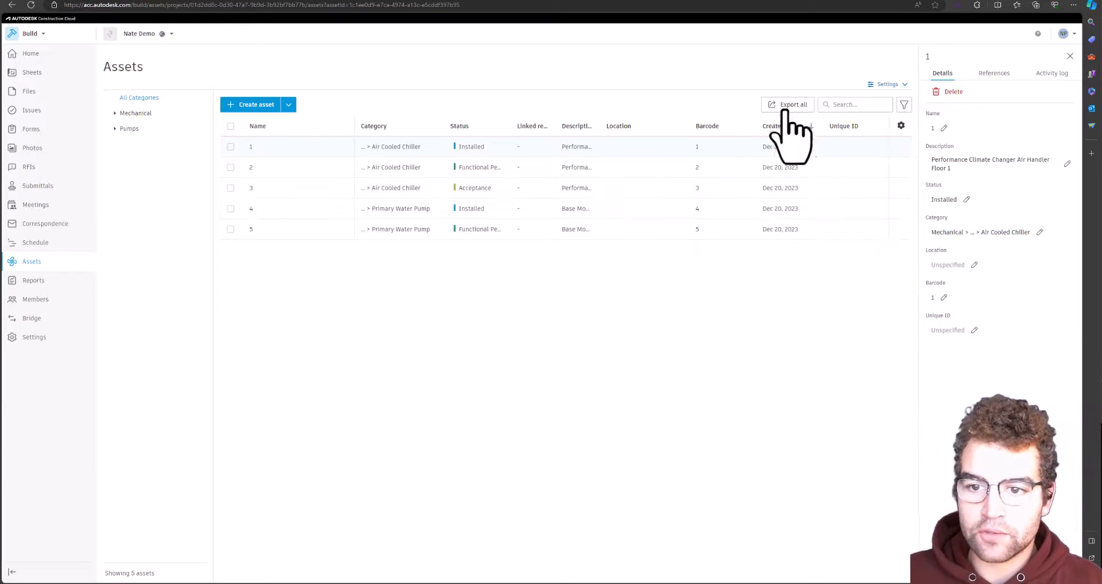
- Export all assets in the list and open the exported Asset detail (3).csv file in Excel
{"action": "left_click", "coordinate": [231, 125]}
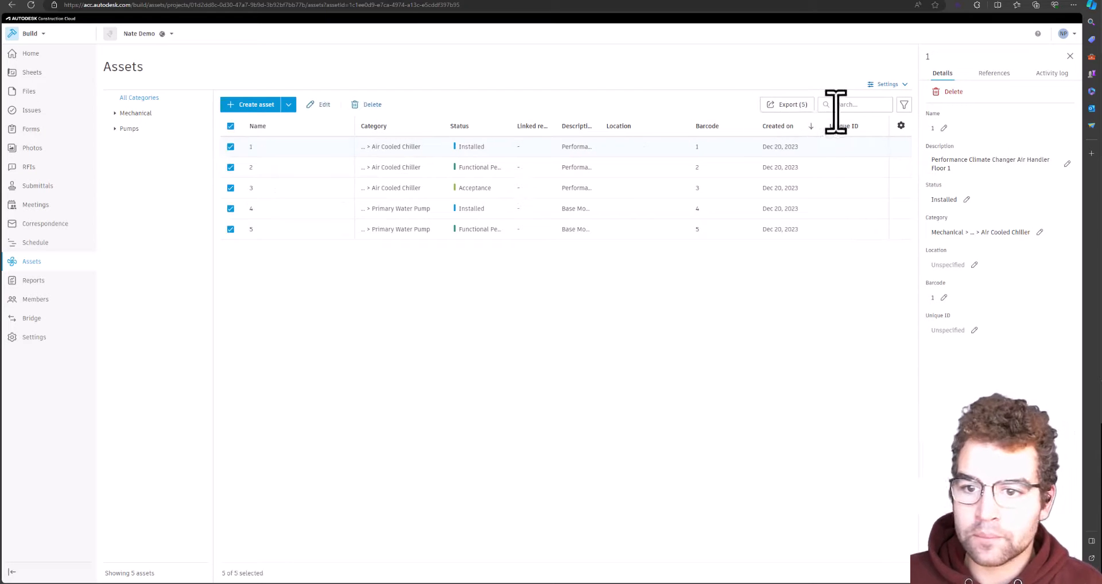
{"action": "left_click", "coordinate": [791, 105]}
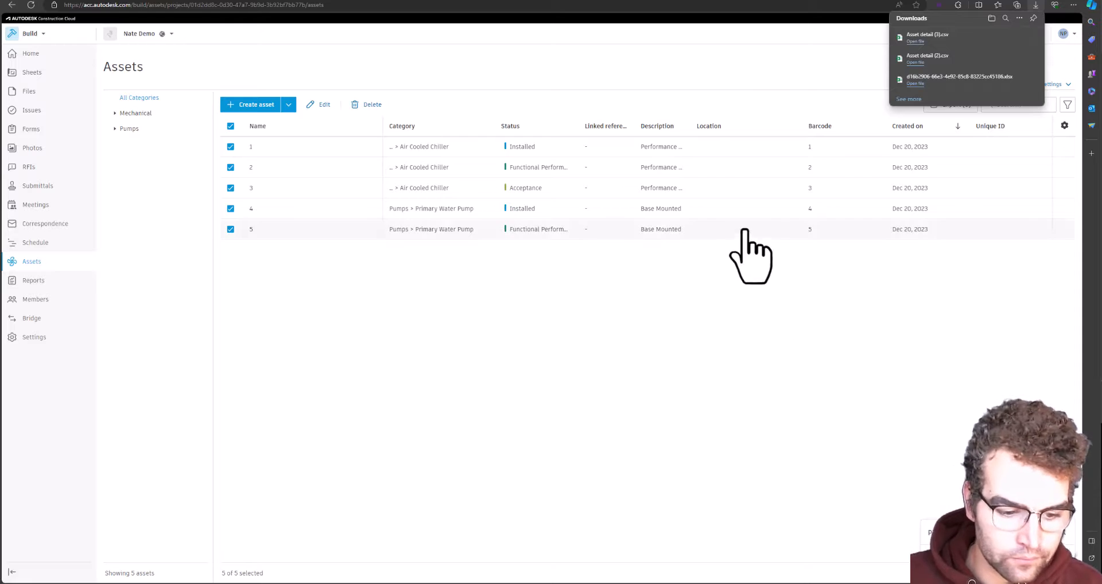
{"action": "left_click", "coordinate": [942, 36]}
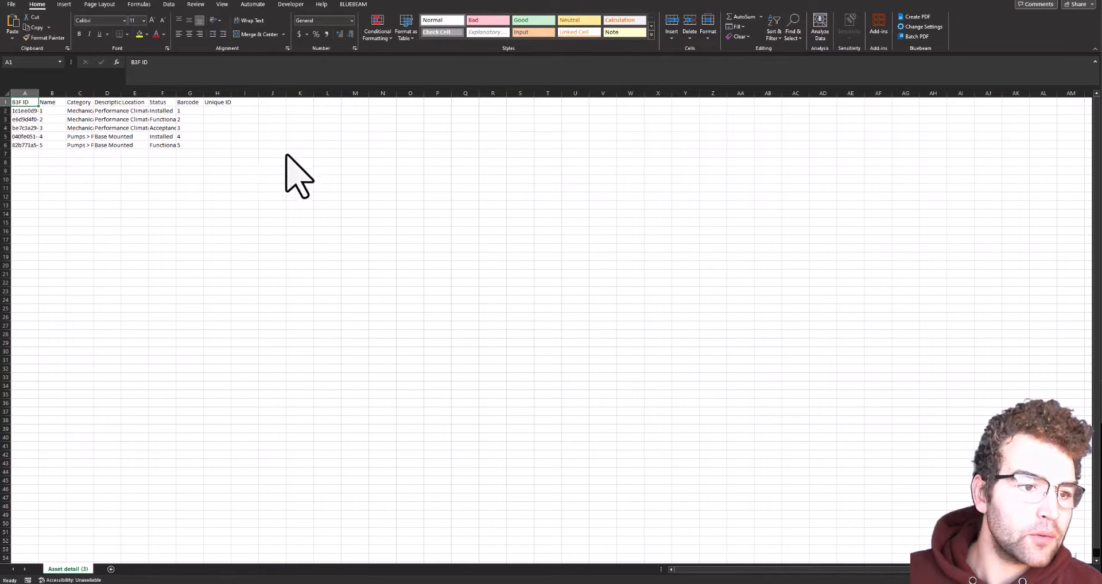
- Enter 1234 as the Unique ID in H2 and fill it down to H6 for all listed assets
{"action": "left_click_drag", "start_coordinate": [49, 113], "coordinate": [46, 140]}
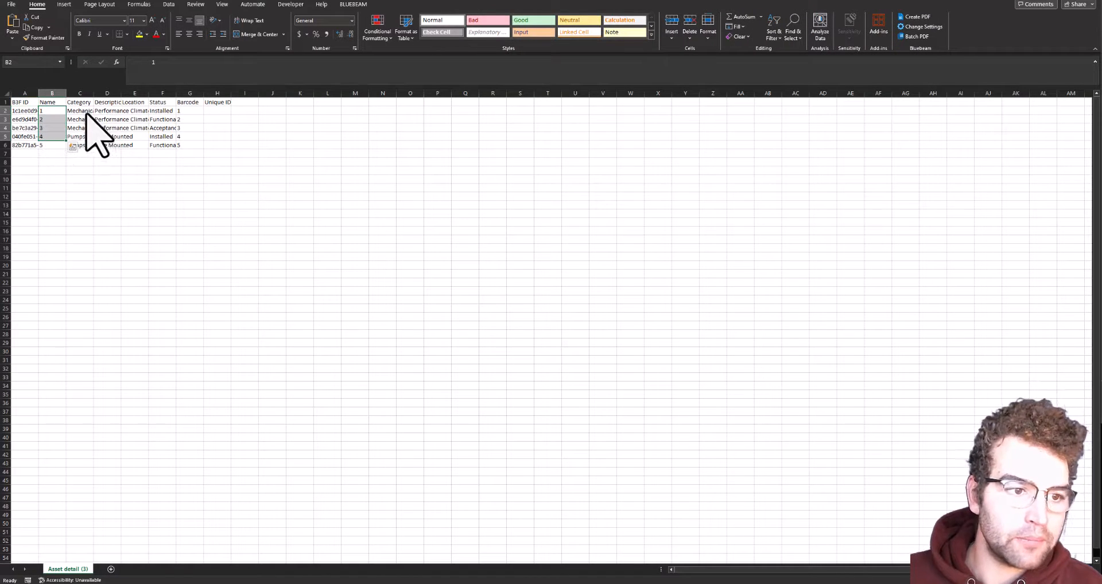
{"action": "left_click", "coordinate": [223, 113]}
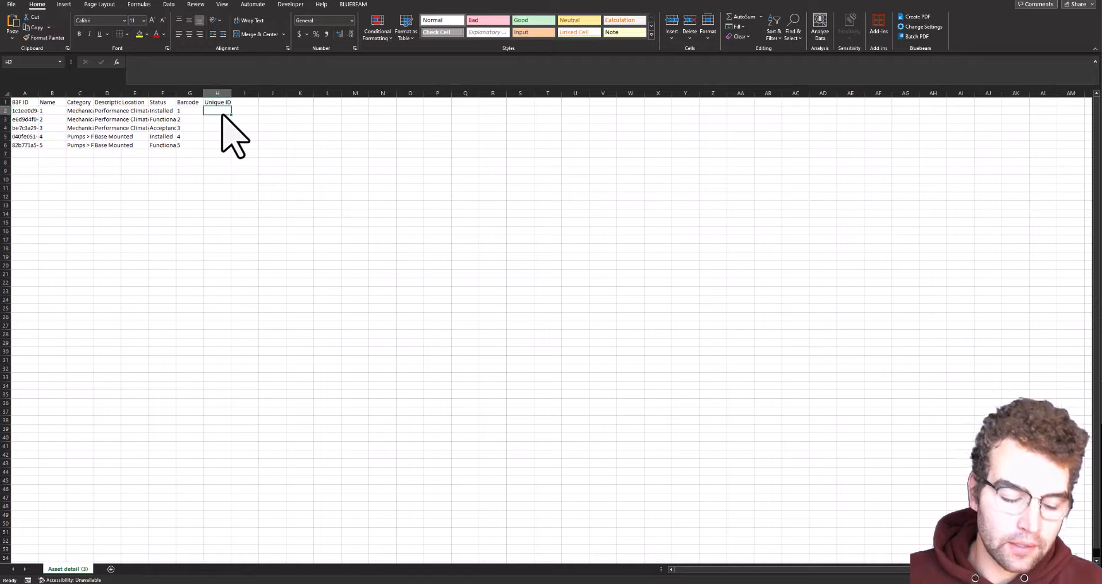
{"action": "type", "text": "1234"}
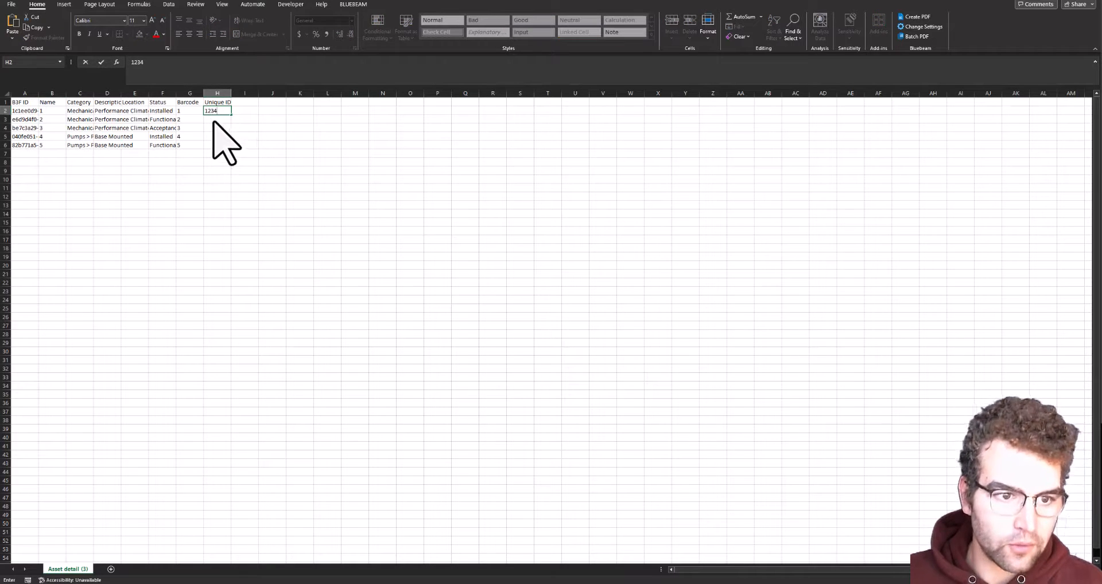
{"action": "key", "text": "Return"}
{"action": "left_click", "coordinate": [229, 113]}
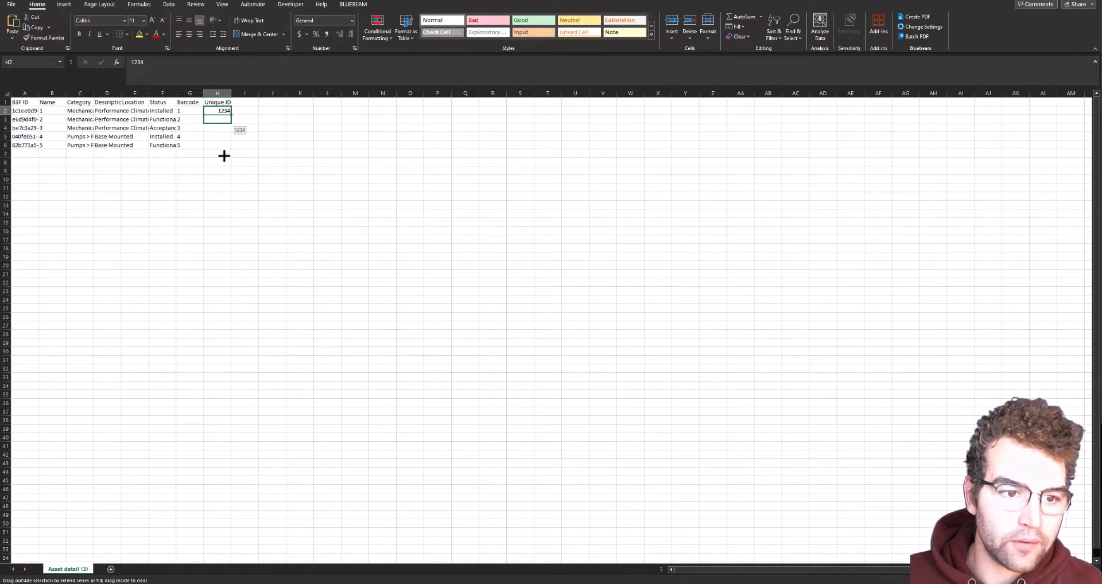
{"action": "left_click_drag", "start_coordinate": [224, 155], "coordinate": [224, 146]}
{"action": "left_click", "coordinate": [319, 182]}
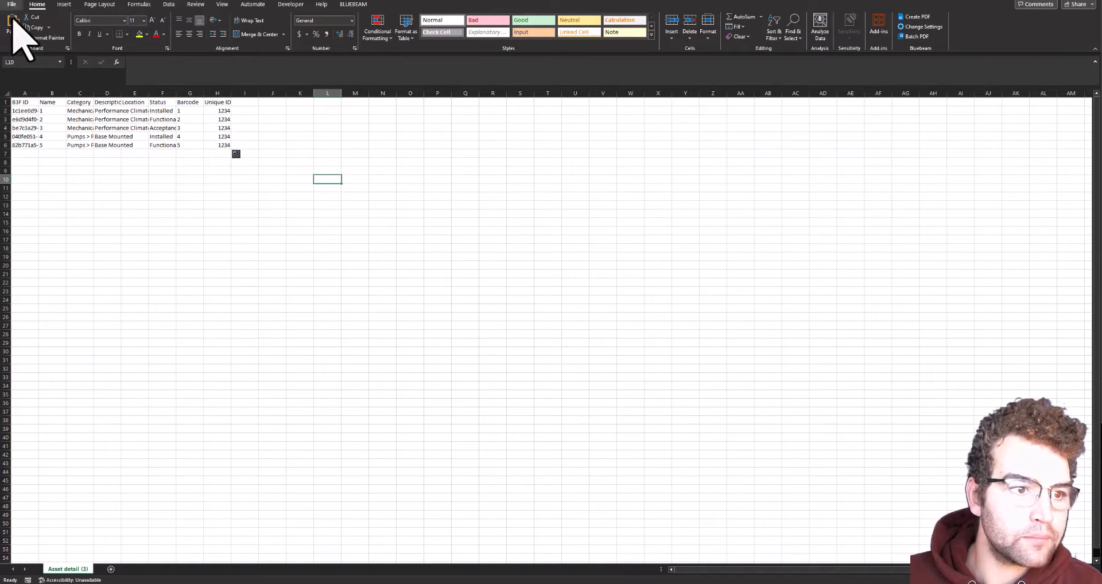
- Start a new asset in row 7 with the name 6 and the Installed status copied from F2
{"action": "left_click", "coordinate": [48, 154]}
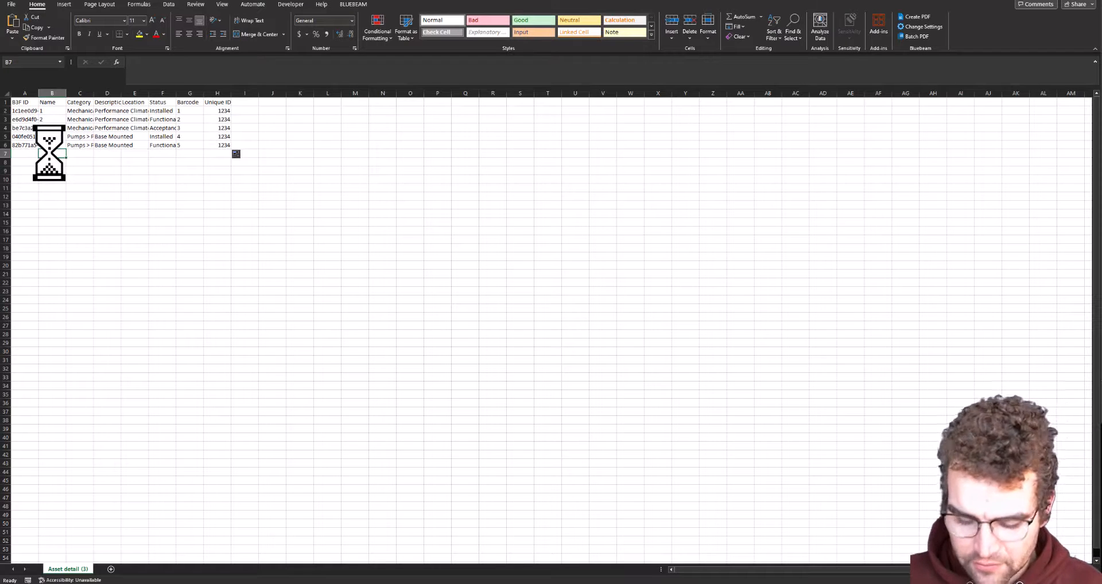
{"action": "type", "text": "6"}
{"action": "key", "text": "Return"}
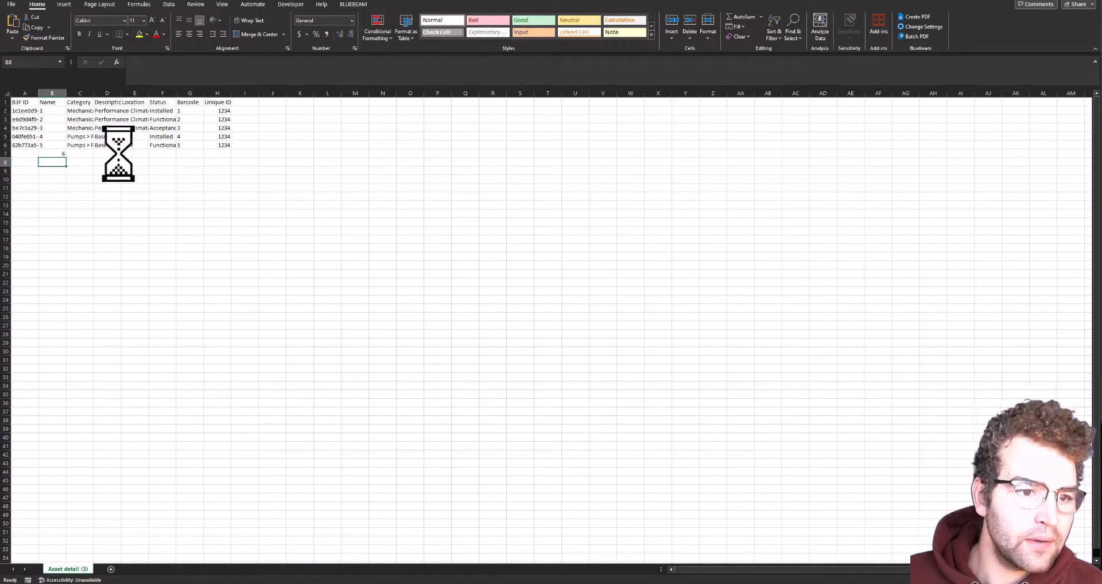
{"action": "left_click", "coordinate": [163, 146]}
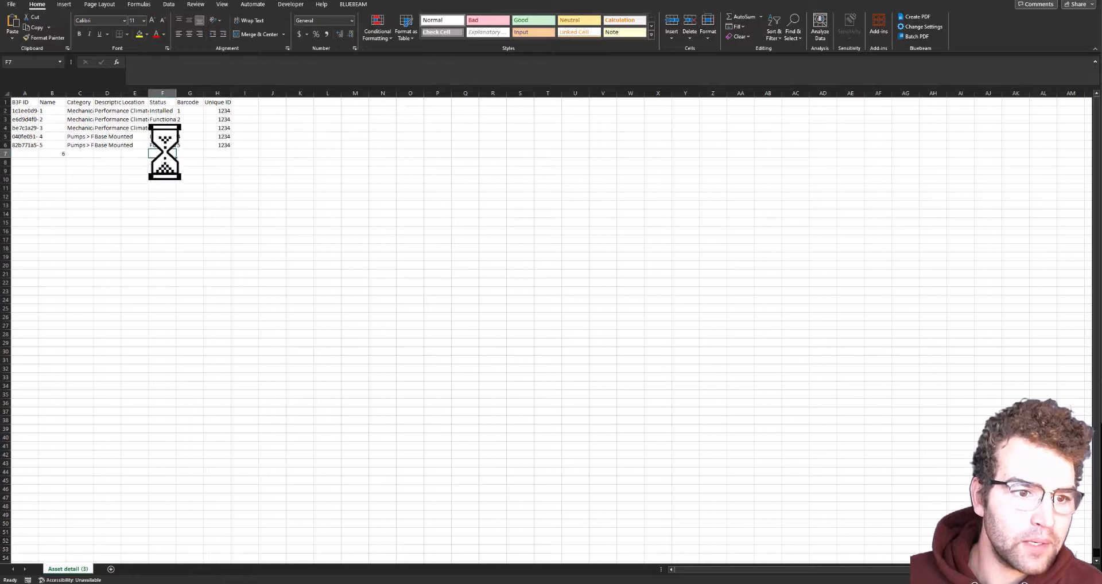
{"action": "right_click", "coordinate": [161, 111]}
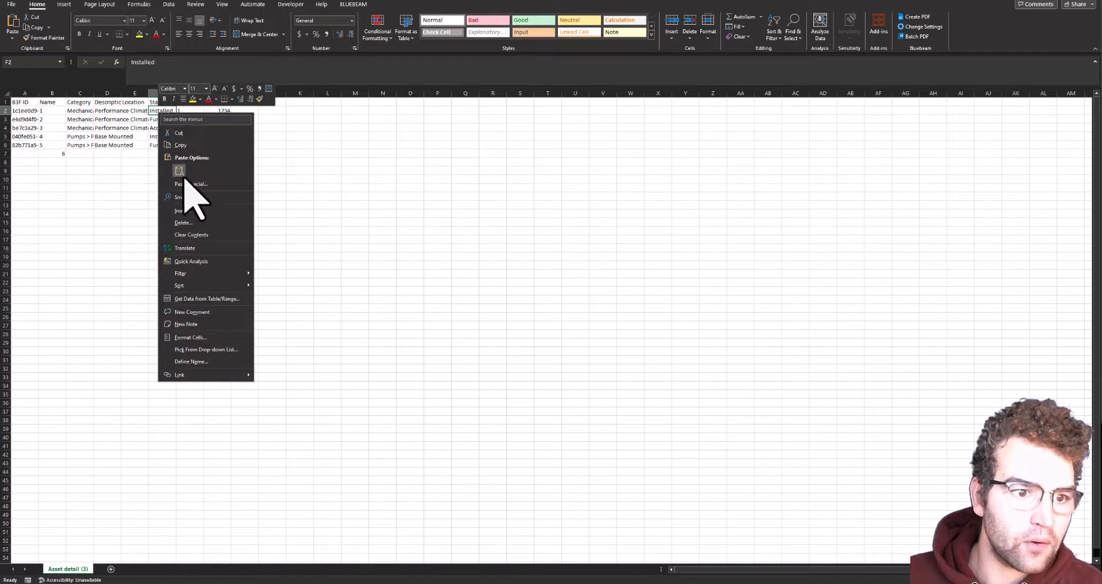
{"action": "left_click", "coordinate": [179, 144]}
{"action": "left_click", "coordinate": [163, 154]}
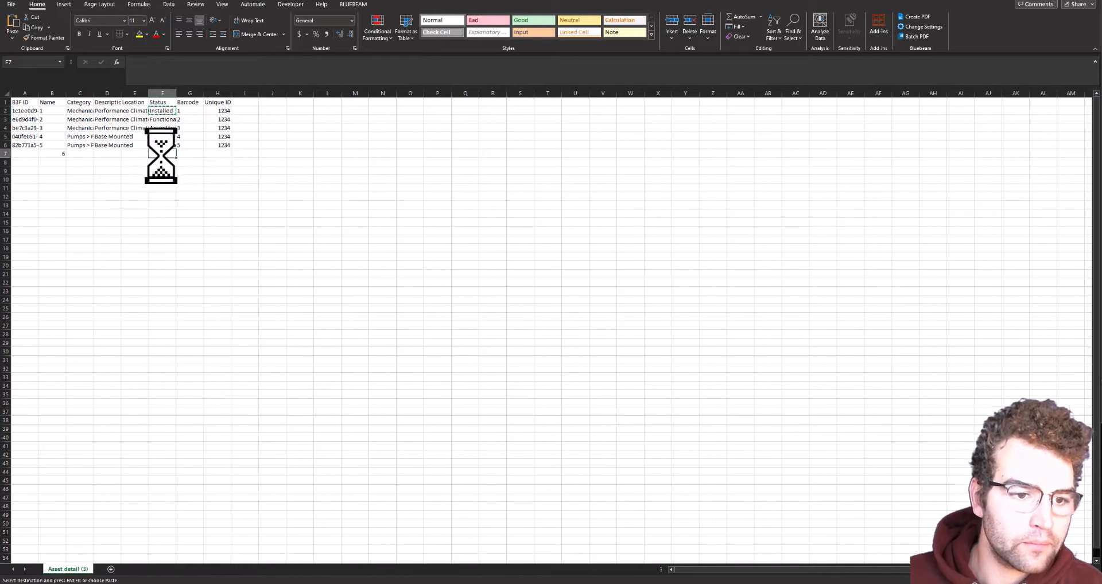
{"action": "right_click", "coordinate": [163, 154]}
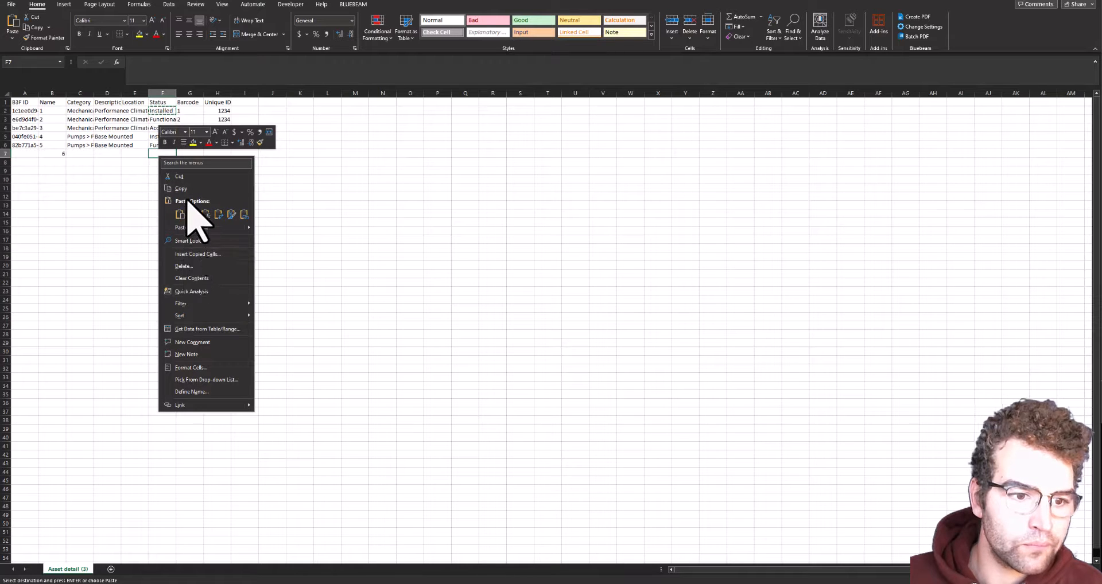
{"action": "left_click", "coordinate": [180, 215]}
{"action": "left_click", "coordinate": [300, 213]}
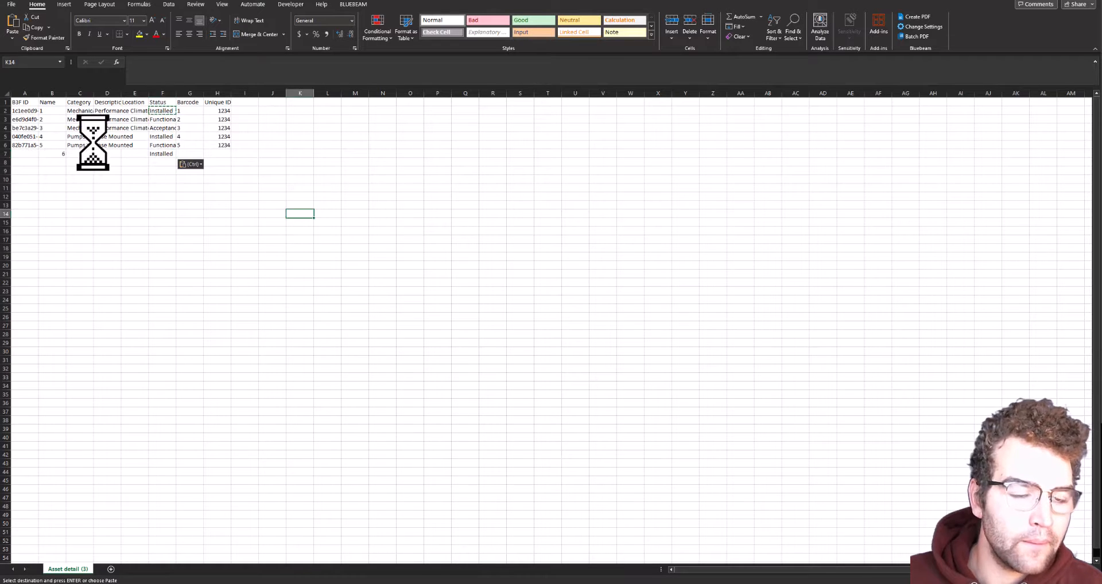
- Give the new asset in row 7 the barcode 6 and the Unique ID 1234
{"action": "left_click", "coordinate": [189, 154]}
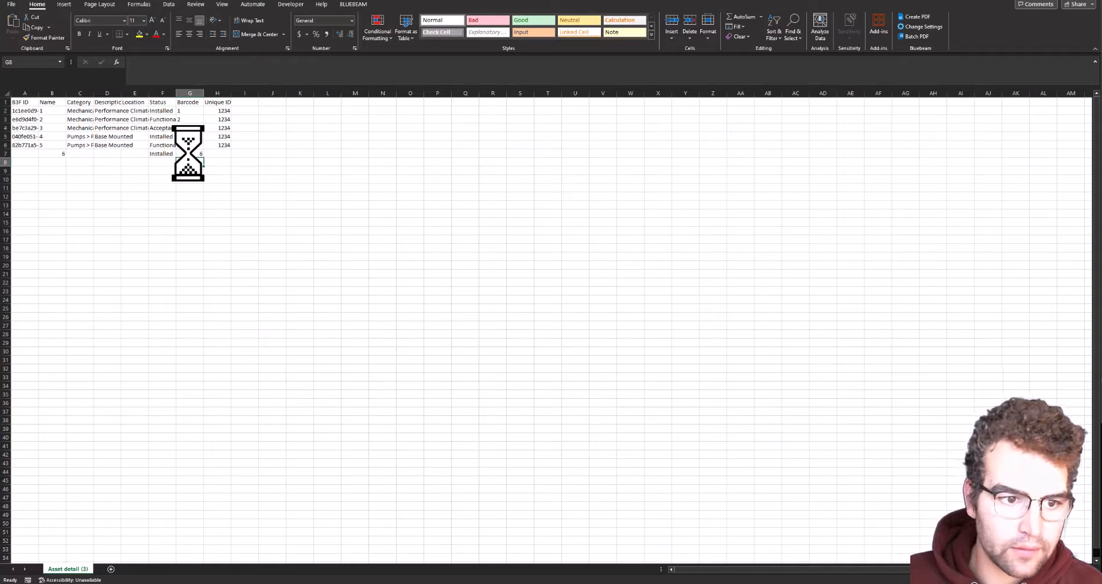
{"action": "type", "text": "1234"}
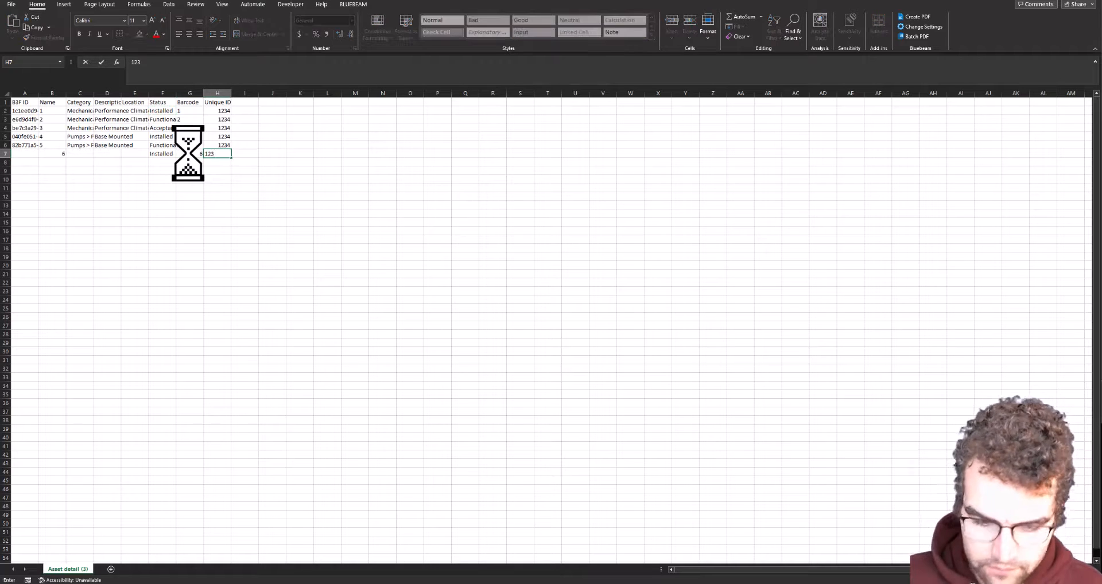
{"action": "key", "text": "Return"}
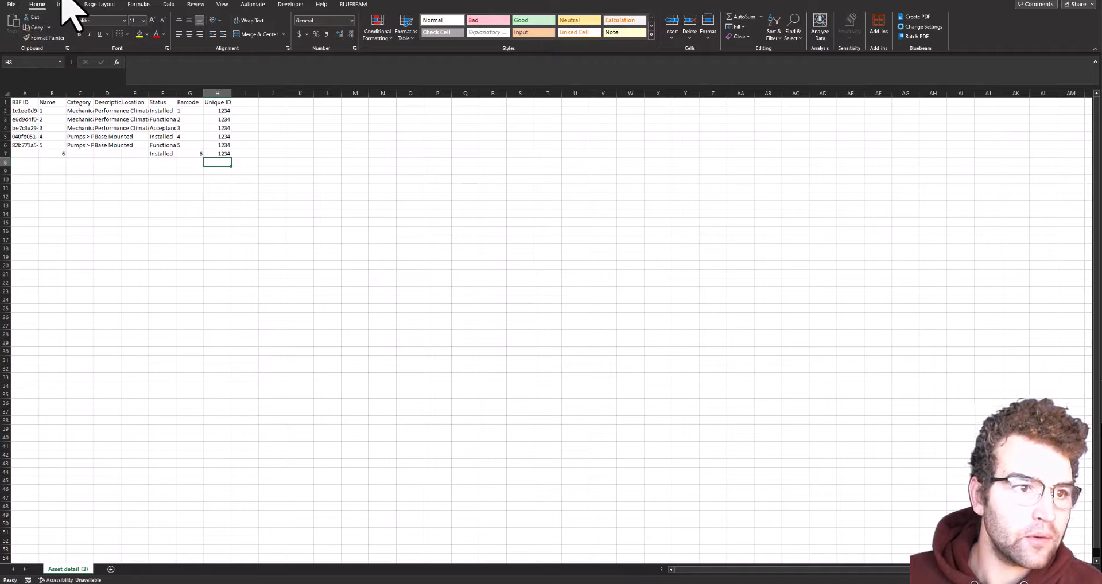
- Switch to the browser and try to import the edited Asset detail (3).csv file into Assets
{"action": "left_click", "coordinate": [1052, 0]}
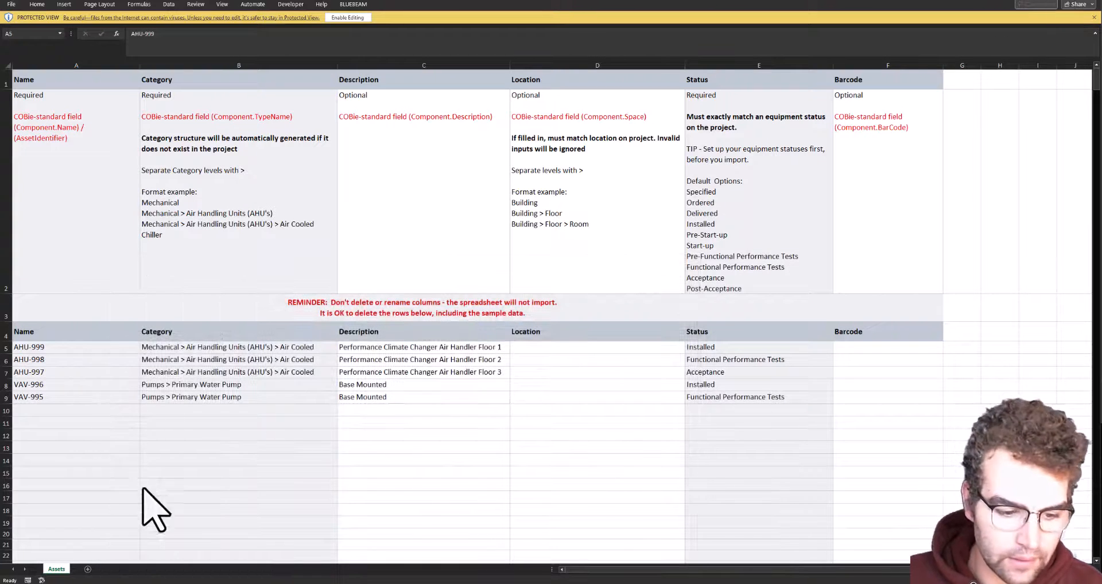
{"action": "left_click", "coordinate": [540, 583]}
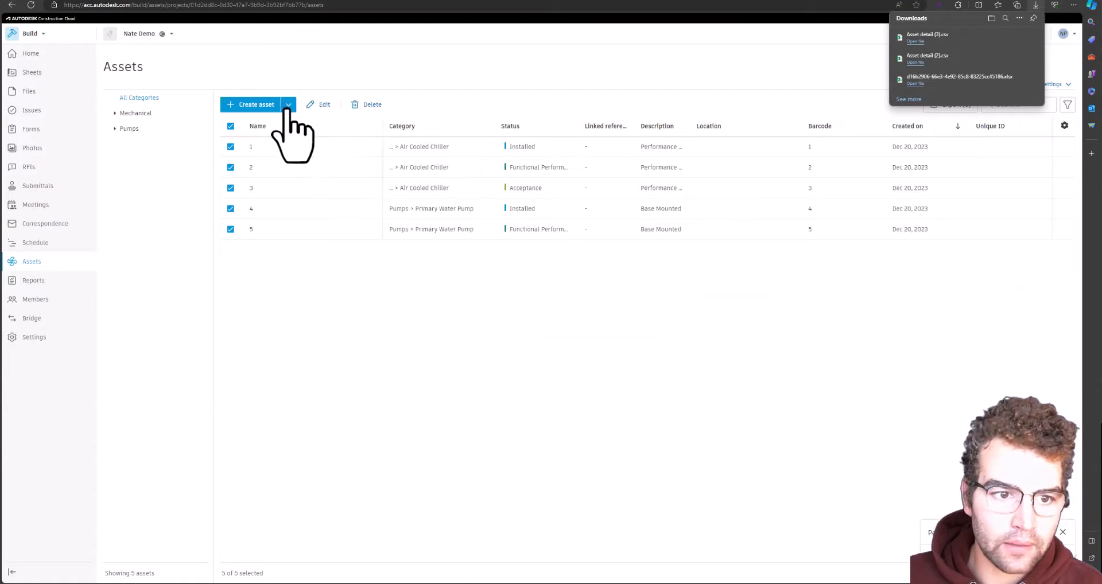
{"action": "left_click", "coordinate": [288, 106]}
{"action": "left_click", "coordinate": [256, 125]}
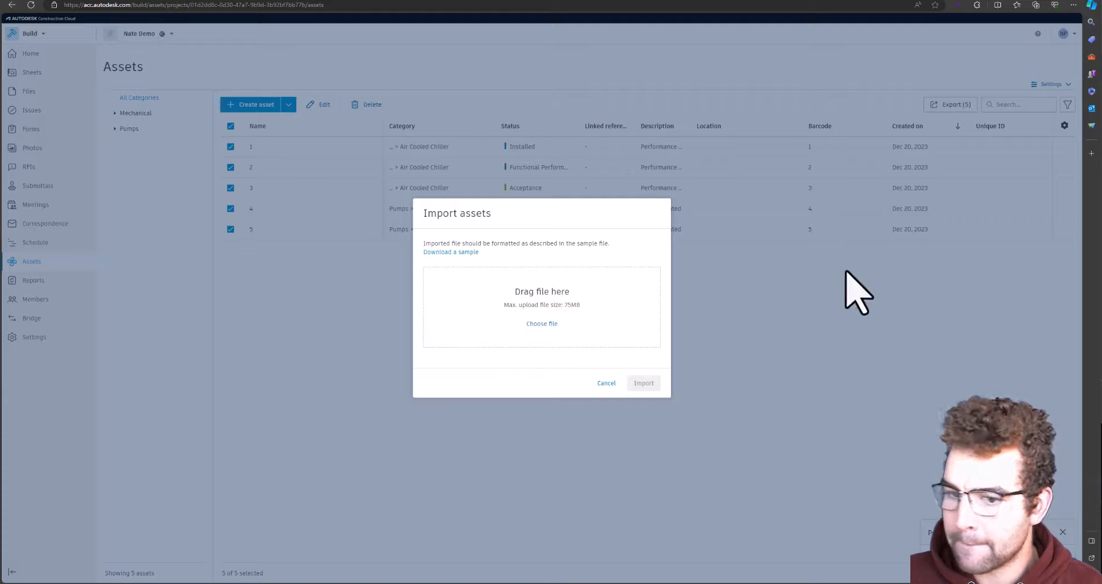
{"action": "left_click_drag", "start_coordinate": [855, 290], "coordinate": [502, 340]}
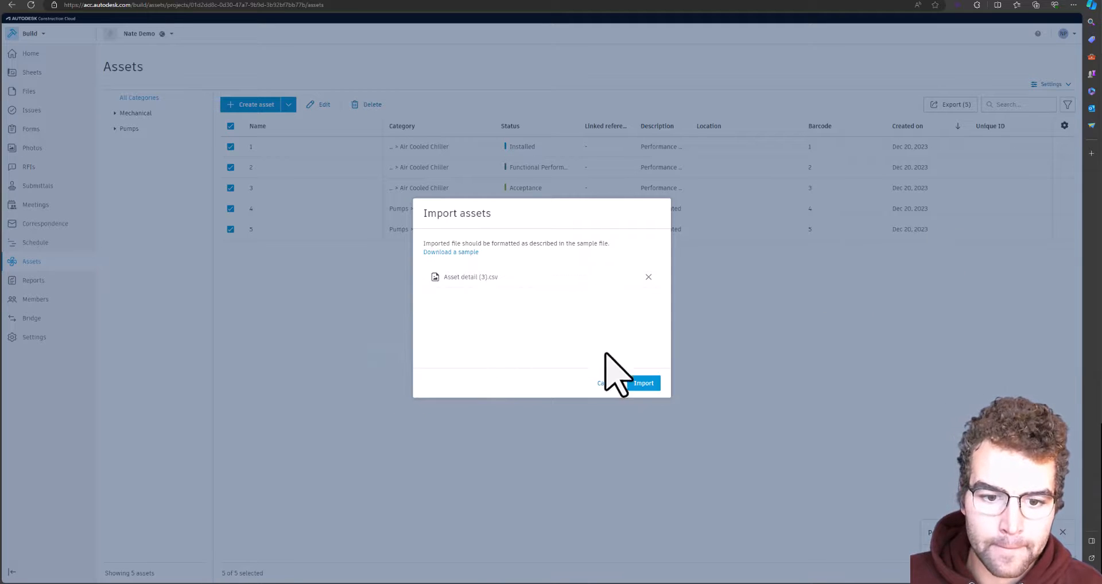
{"action": "left_click", "coordinate": [644, 383]}
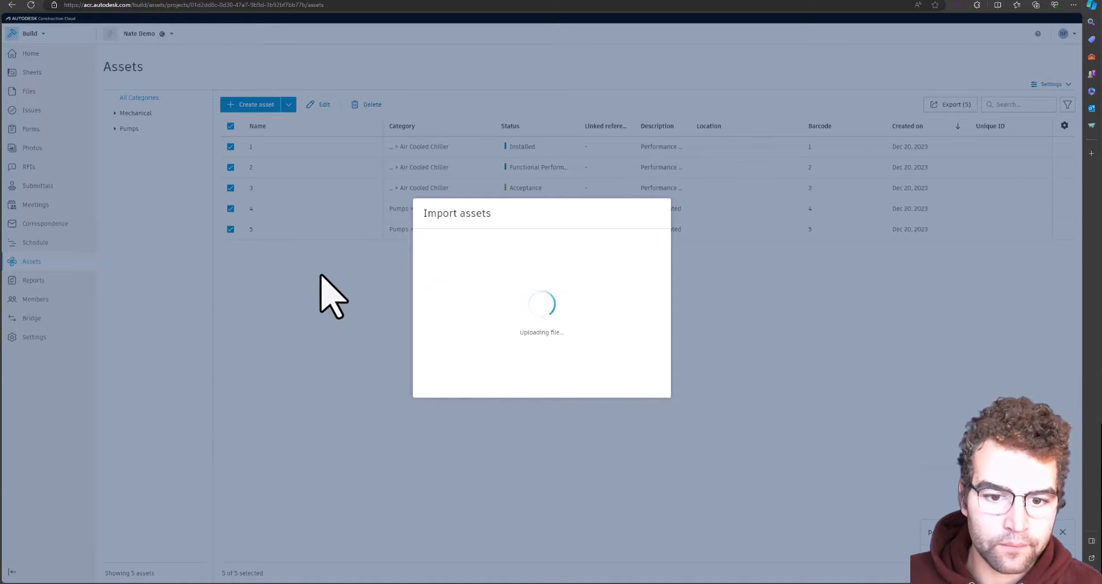
{"action": "left_click", "coordinate": [645, 383]}
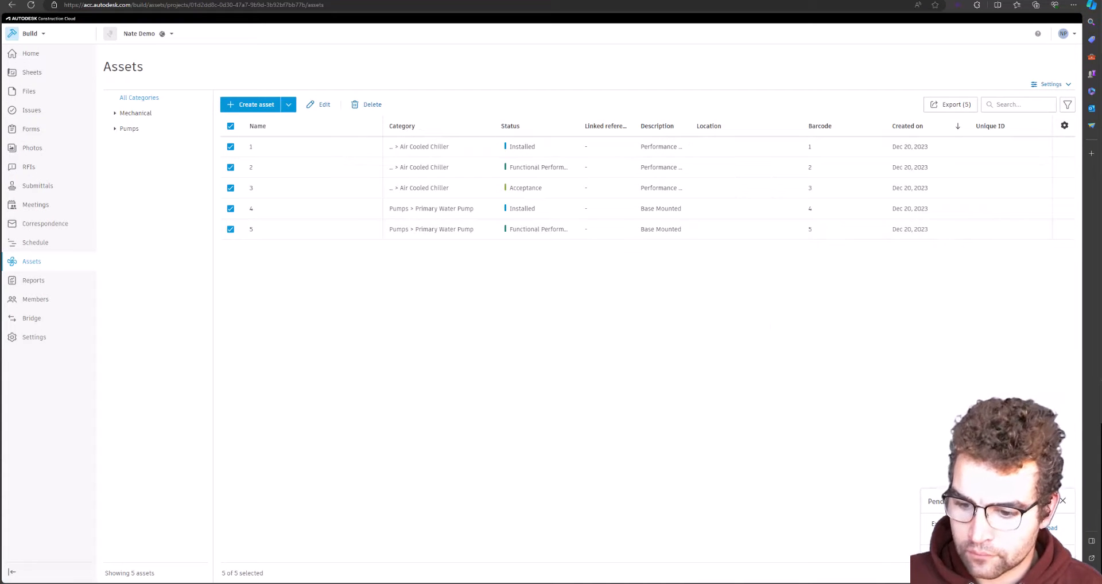
{"action": "left_click", "coordinate": [1067, 517]}
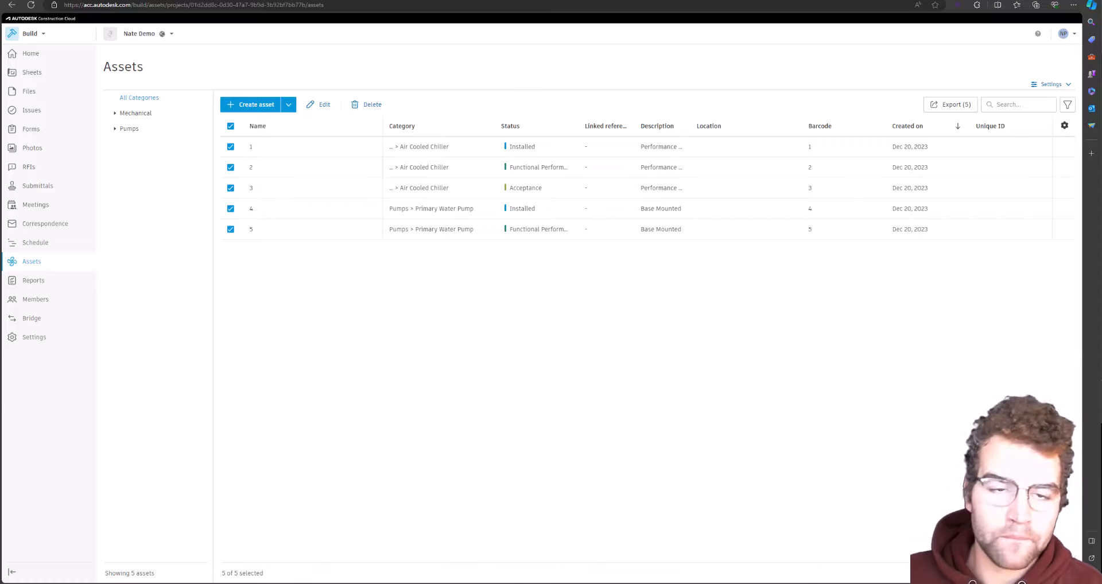
- Switch to the Excel workbook and give the new asset in row 7 the category Pumps > Primary Water Pump, copied from C6
{"action": "key", "text": "alt+Tab"}
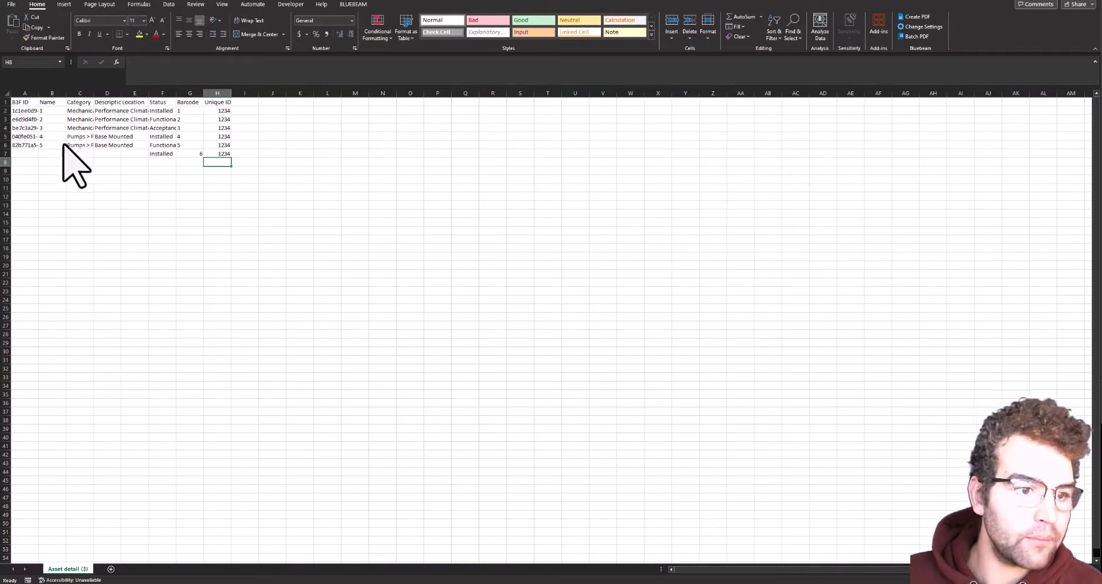
{"action": "left_click", "coordinate": [78, 146]}
{"action": "left_click_drag", "start_coordinate": [93, 93], "coordinate": [130, 95]}
{"action": "right_click", "coordinate": [96, 147]}
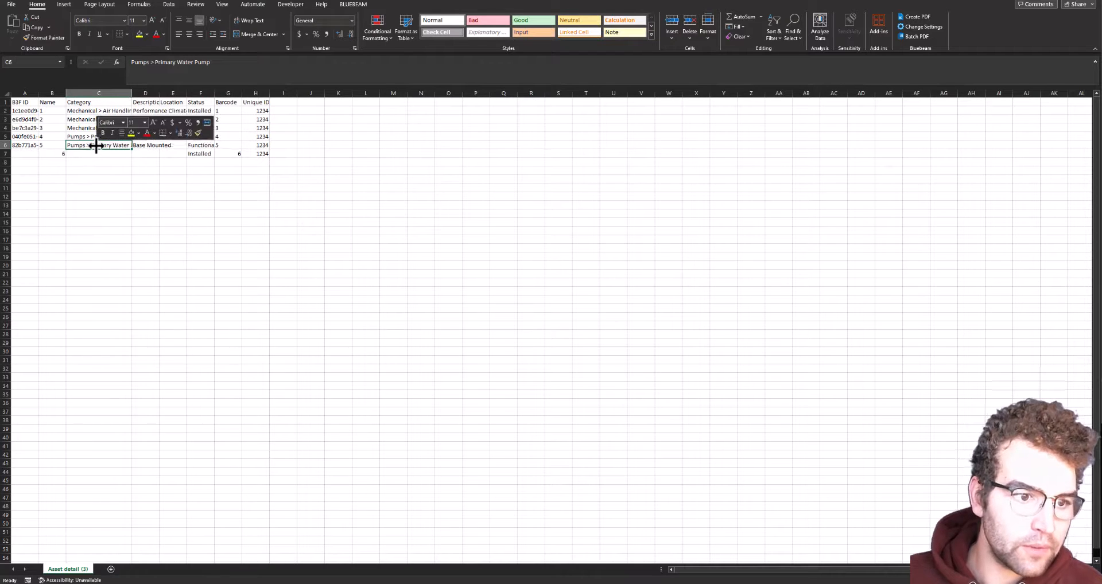
{"action": "left_click", "coordinate": [120, 172]}
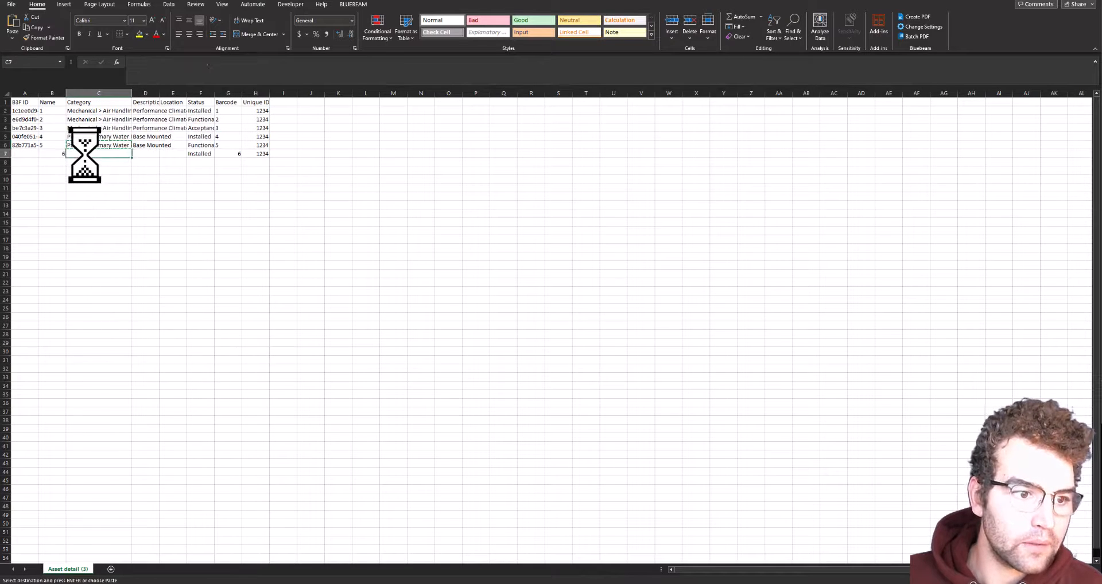
{"action": "right_click", "coordinate": [86, 154]}
{"action": "left_click", "coordinate": [107, 212]}
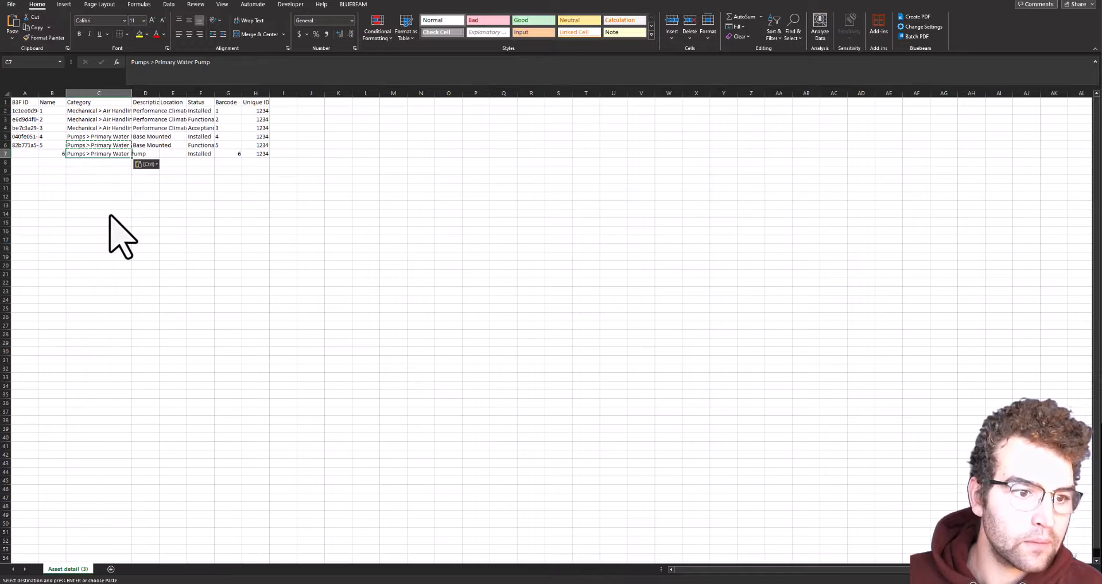
- Widen the Category column further and close the Asset detail (3) workbook
{"action": "left_click", "coordinate": [182, 215]}
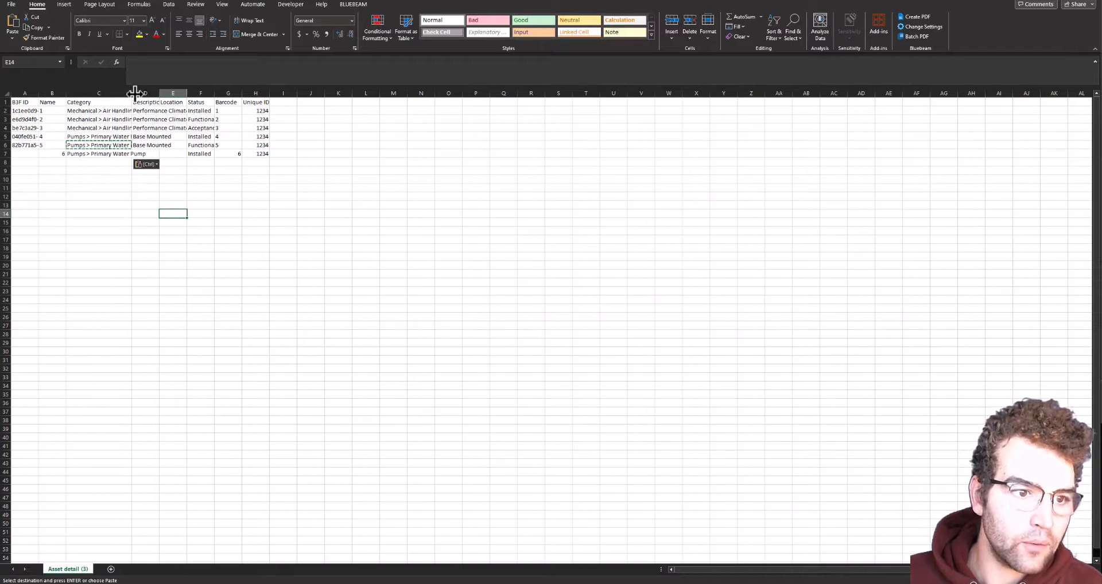
{"action": "left_click_drag", "start_coordinate": [134, 93], "coordinate": [161, 93]}
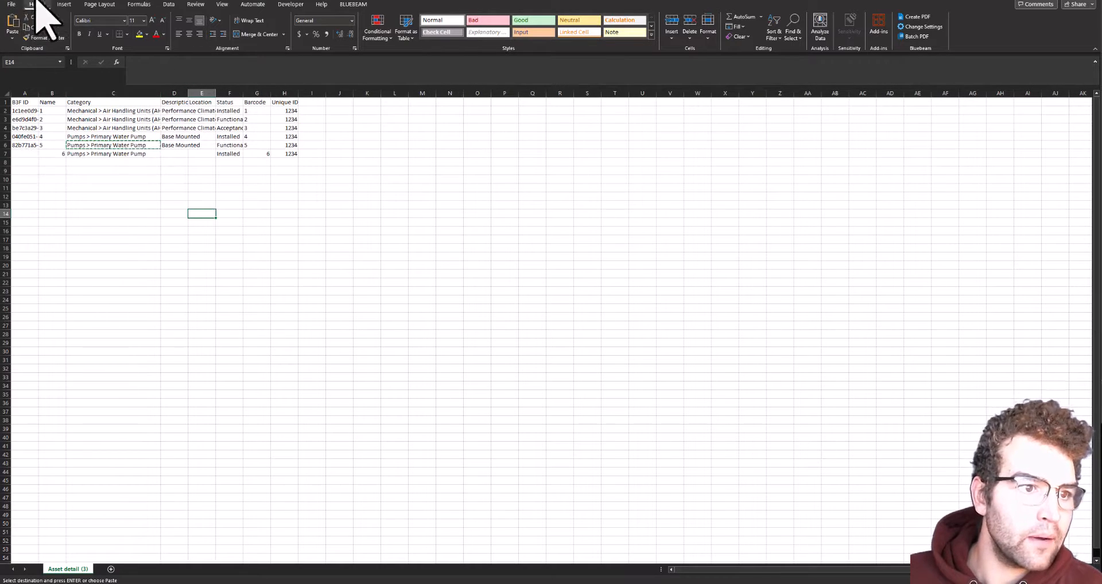
{"action": "key", "text": "Escape"}
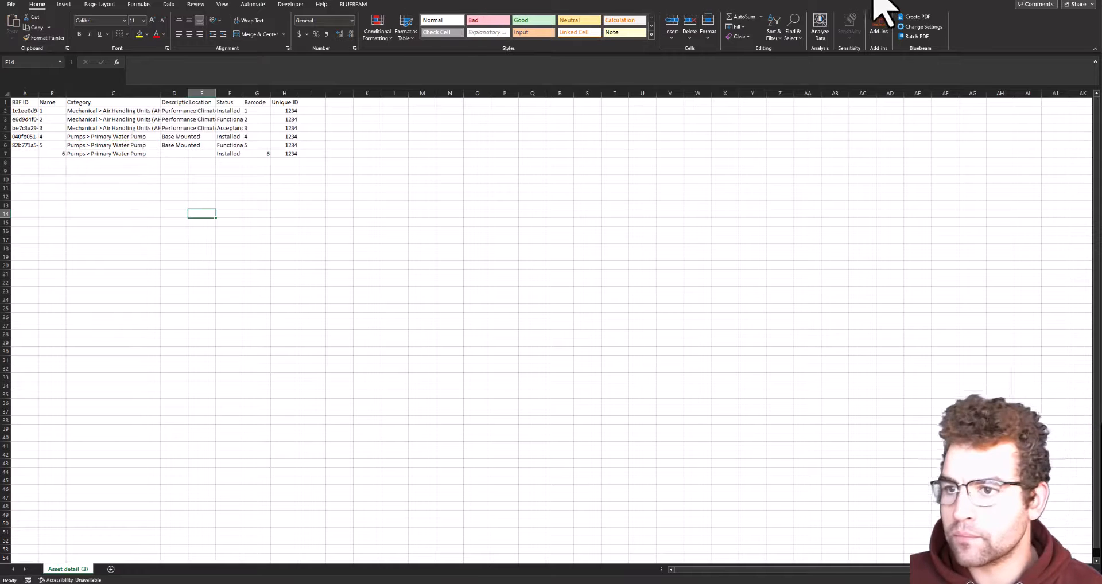
{"action": "left_click", "coordinate": [1087, 1]}
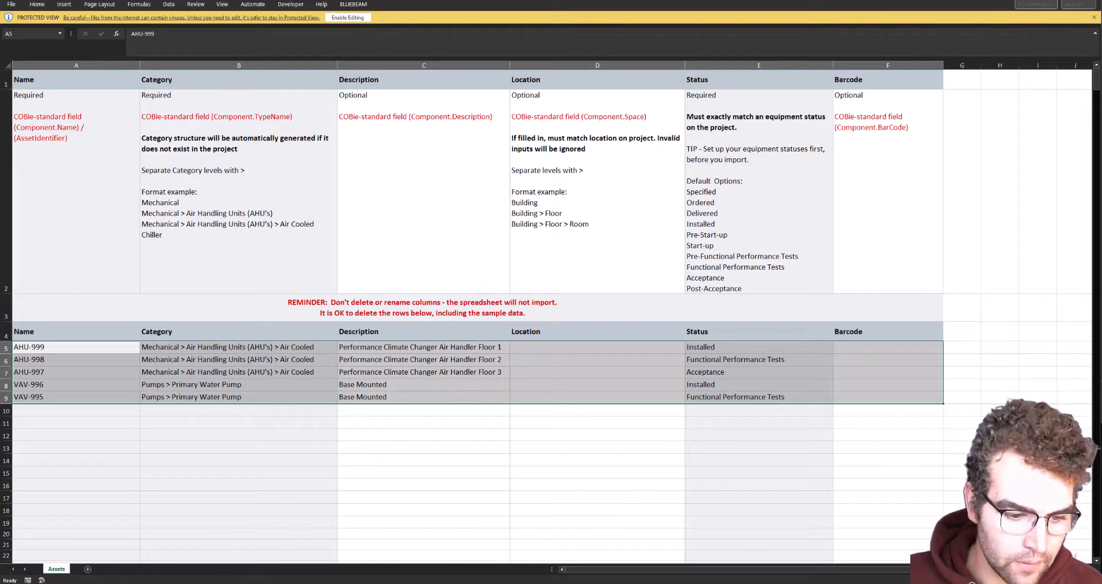
- Switch to the browser and import the edited Asset detail (3).csv file into Assets
{"action": "left_click", "coordinate": [294, 583]}
{"action": "left_click", "coordinate": [290, 106]}
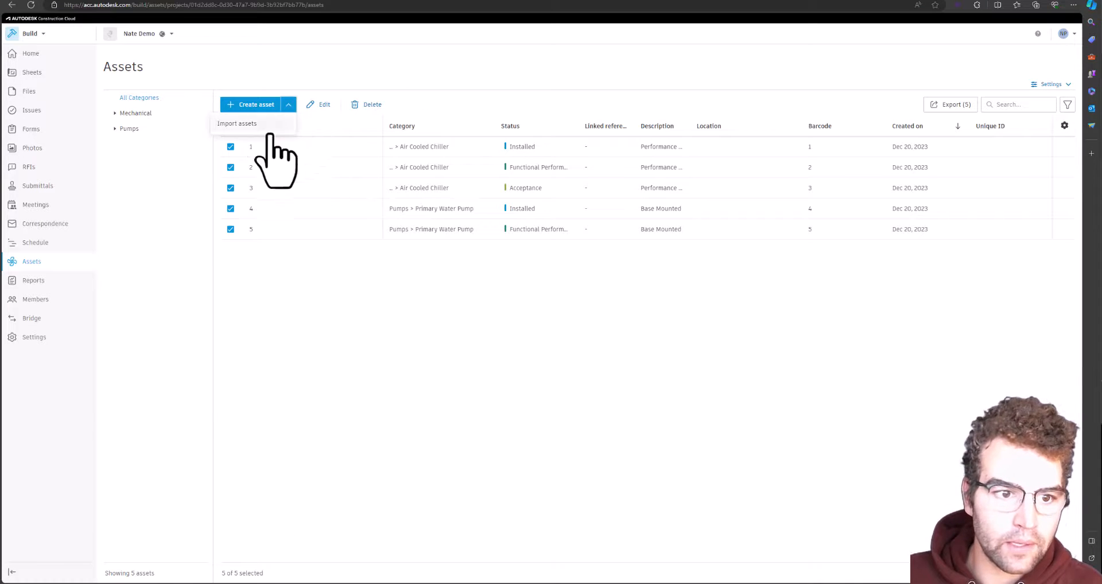
{"action": "left_click", "coordinate": [267, 129]}
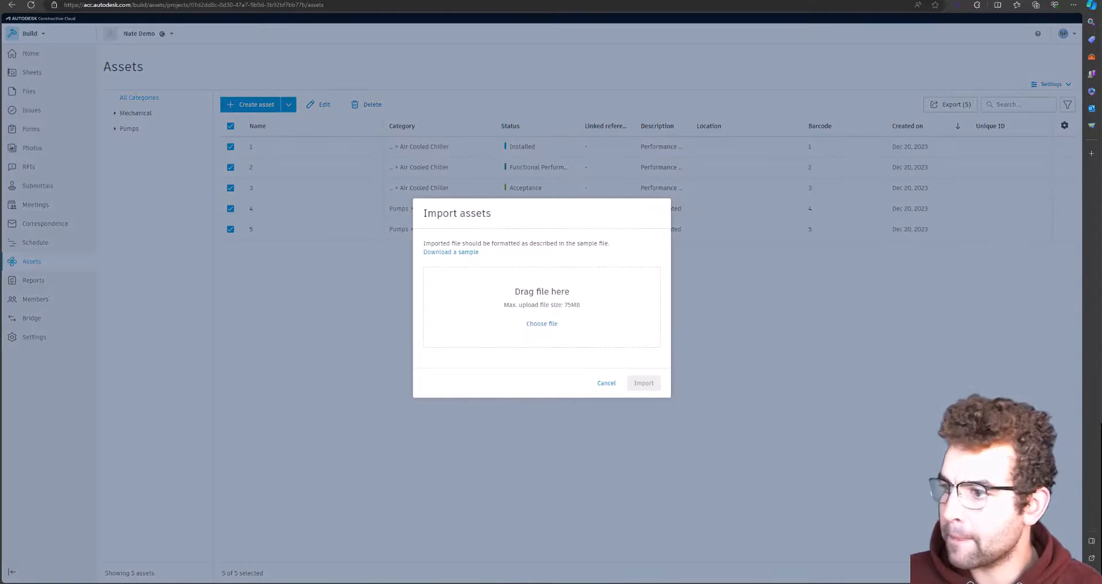
{"action": "left_click_drag", "start_coordinate": [569, 336], "coordinate": [568, 323]}
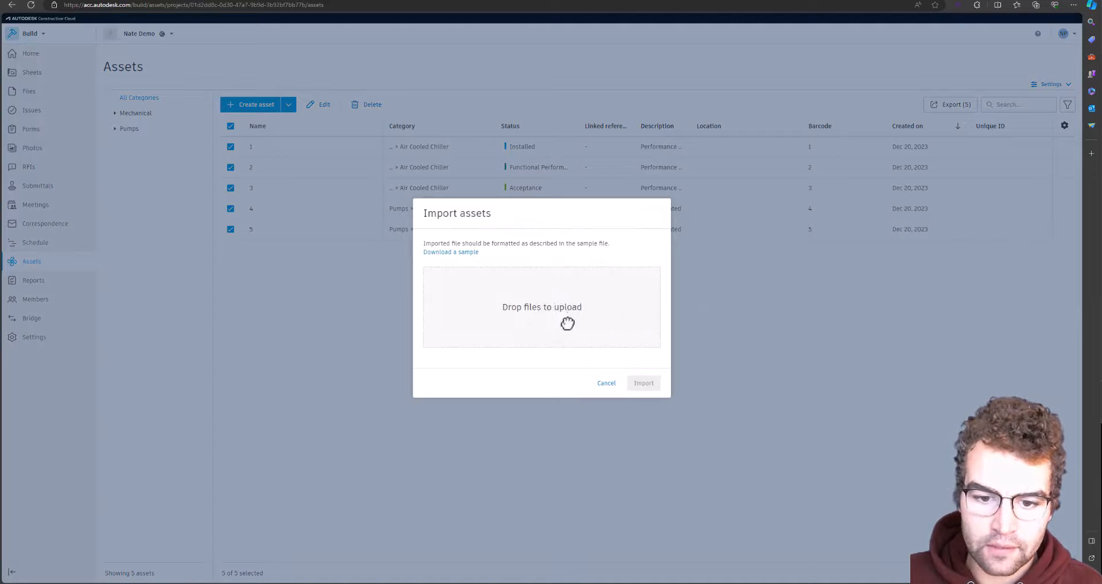
{"action": "left_click", "coordinate": [642, 384]}
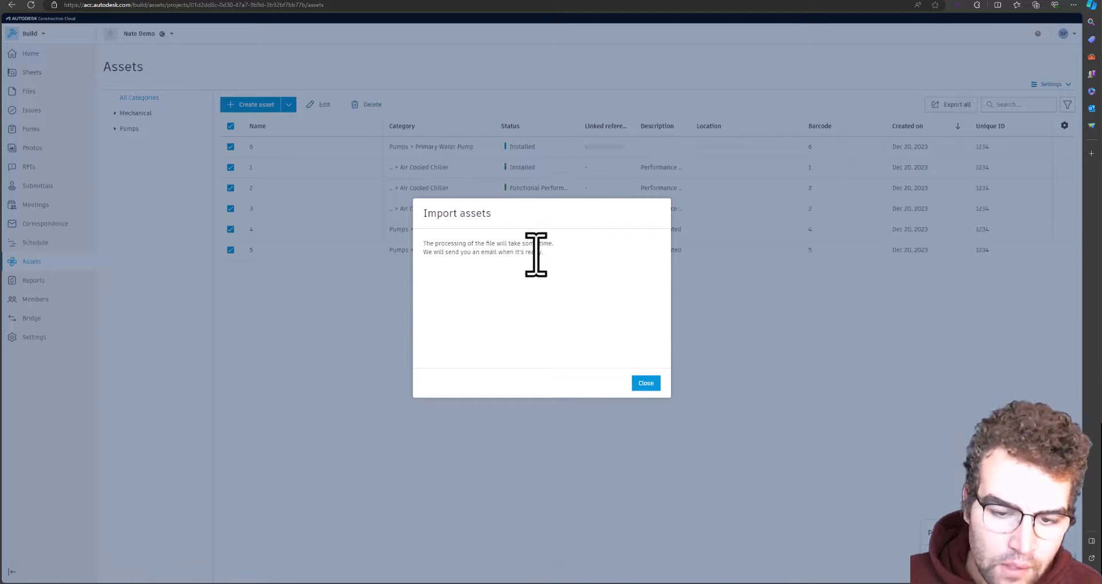
{"action": "left_click", "coordinate": [646, 383]}
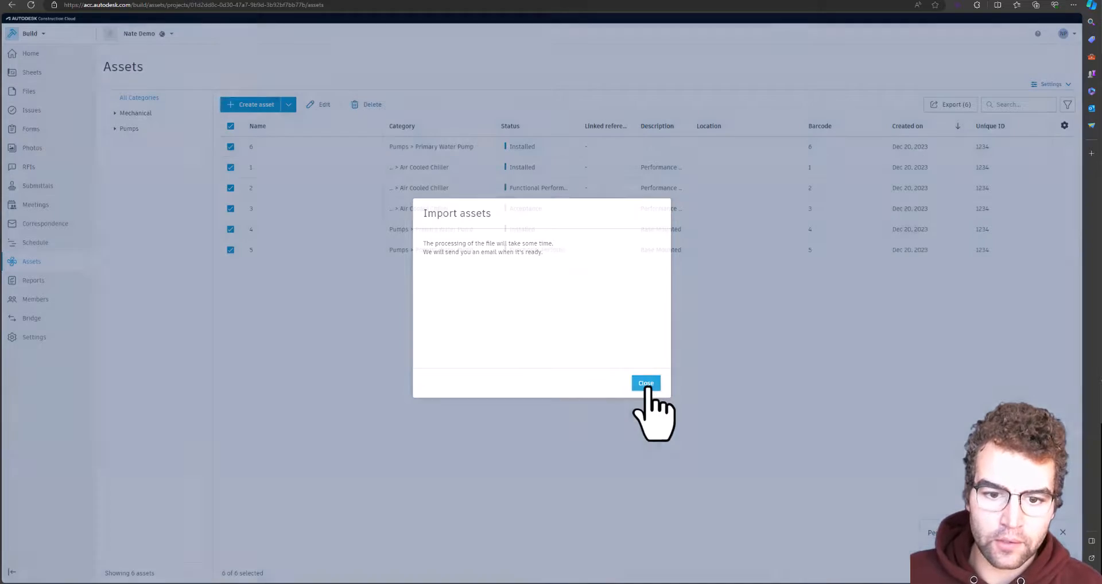
- Reload the asset list and sort it by name in ascending order
{"action": "left_click", "coordinate": [31, 5]}
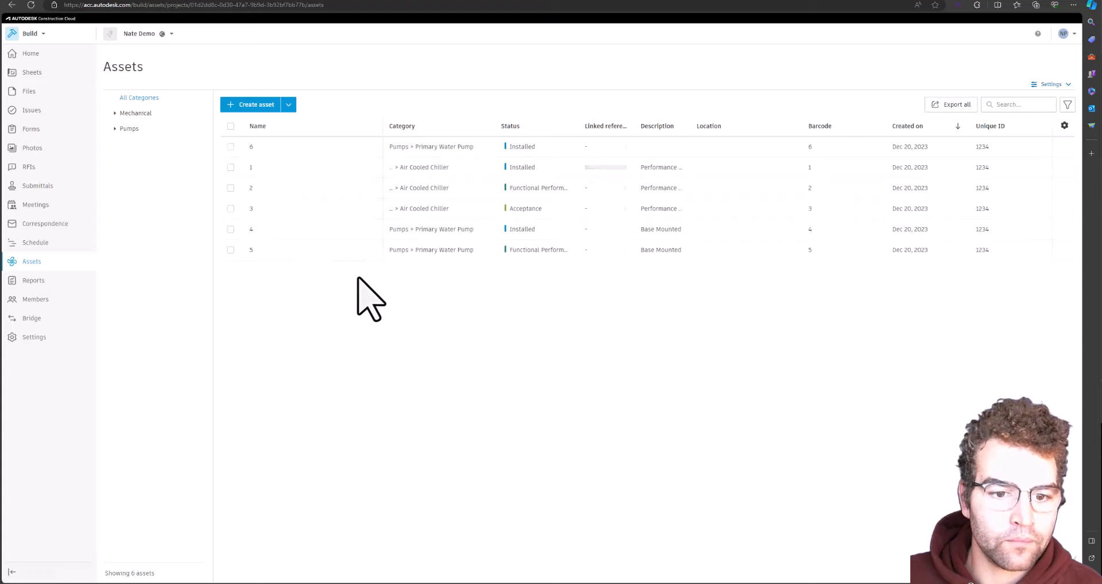
{"action": "left_click", "coordinate": [307, 128]}
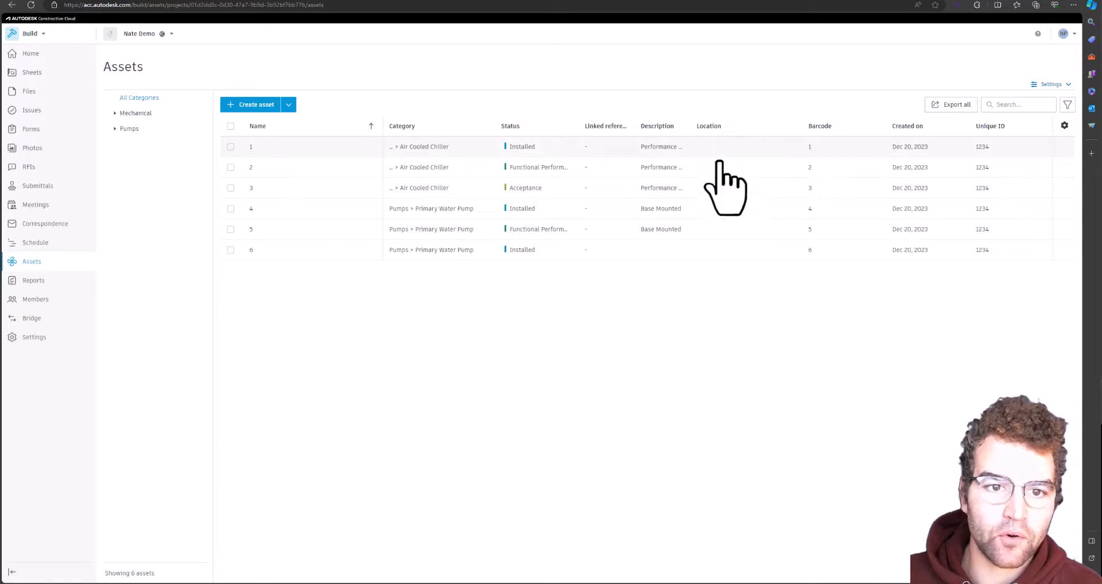
{"action": "left_click", "coordinate": [251, 5]}
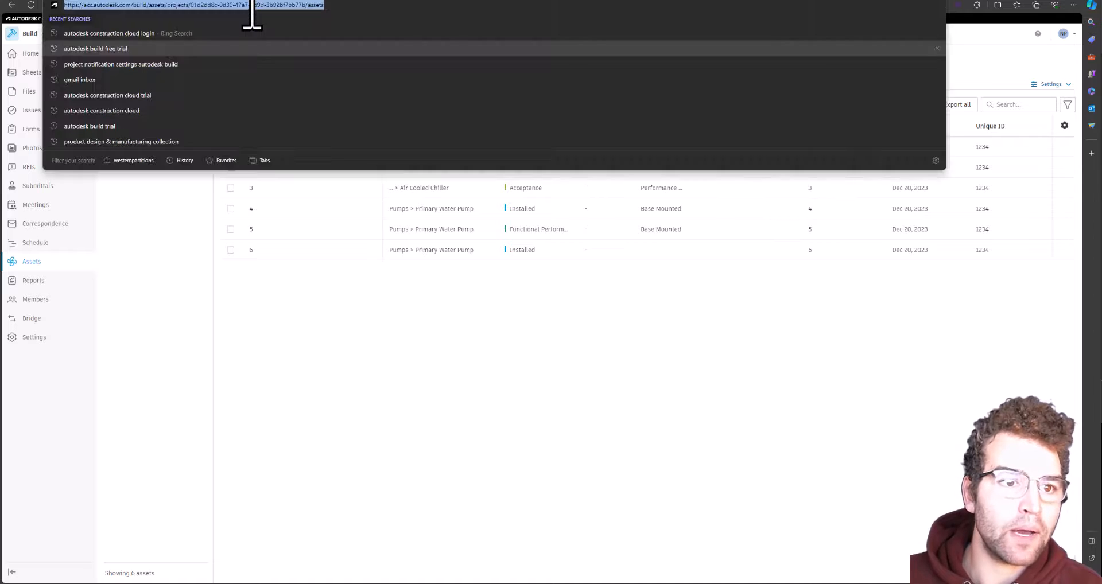
{"action": "left_click", "coordinate": [150, 226]}
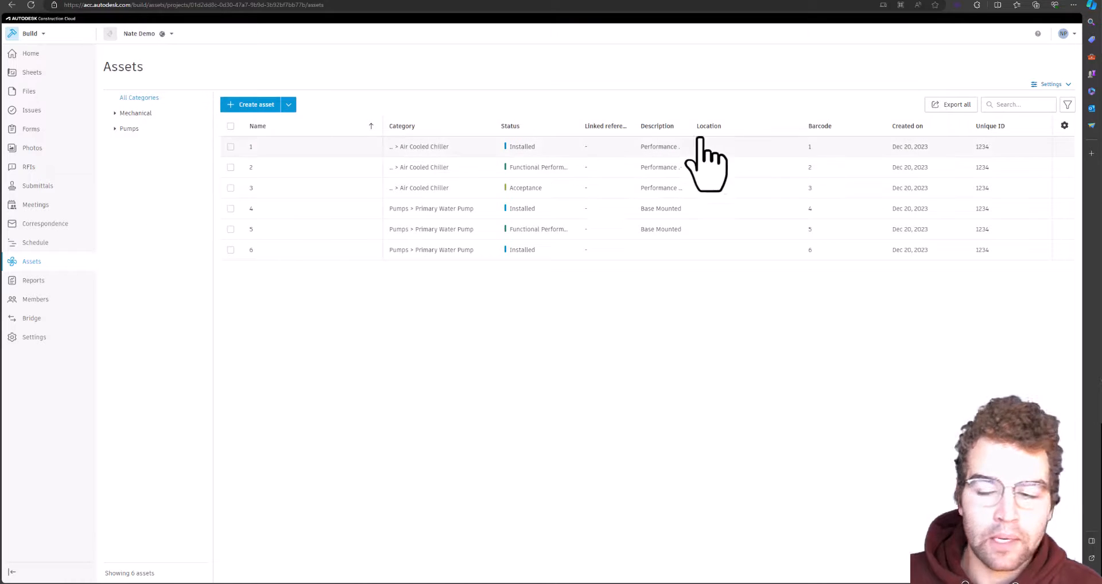
{"action": "double_click", "coordinate": [808, 147]}
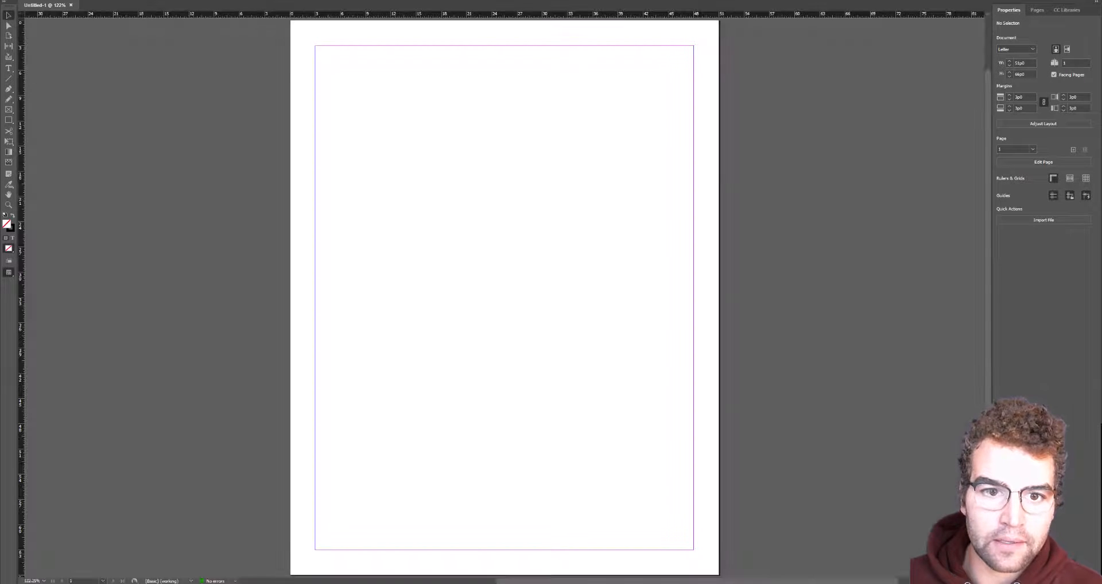
- Generate a QR code of type Plain Text with the content 1 for the asset's barcode
{"action": "left_click", "coordinate": [122, 2]}
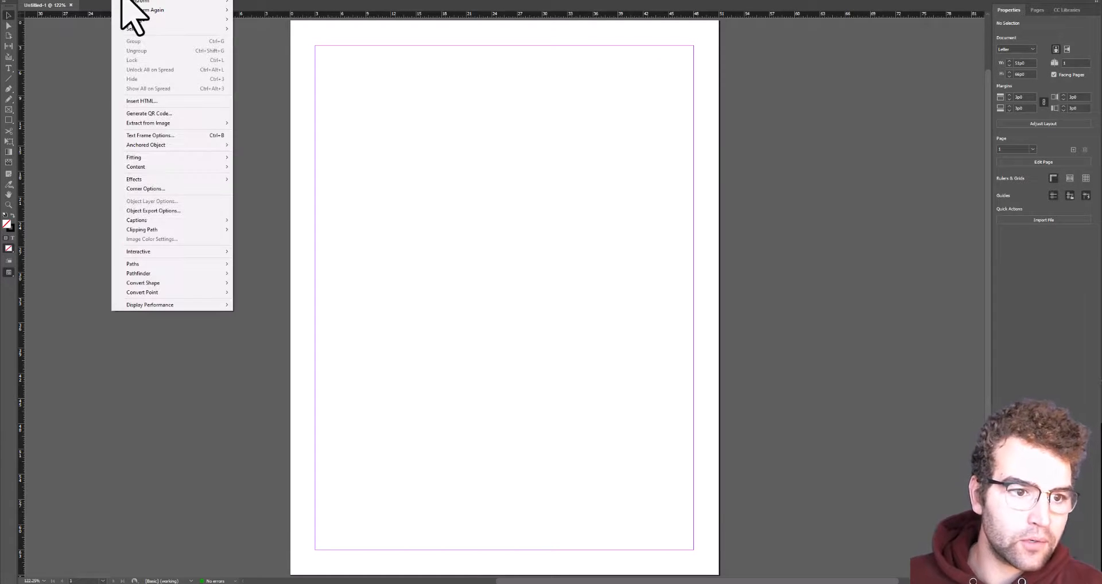
{"action": "left_click", "coordinate": [172, 114]}
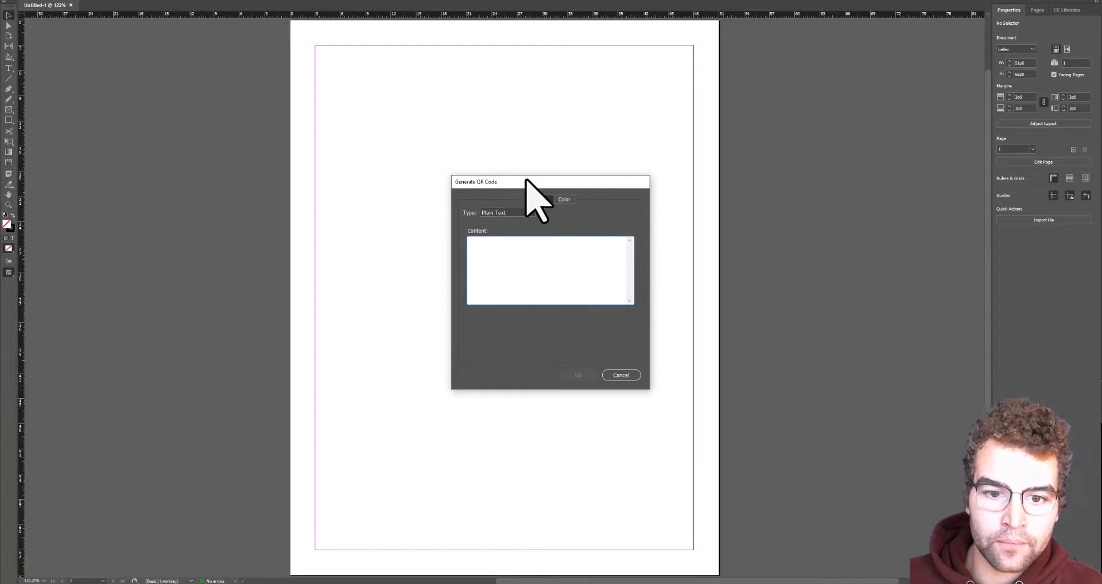
{"action": "left_click_drag", "start_coordinate": [524, 180], "coordinate": [498, 157]}
{"action": "left_click", "coordinate": [506, 188]}
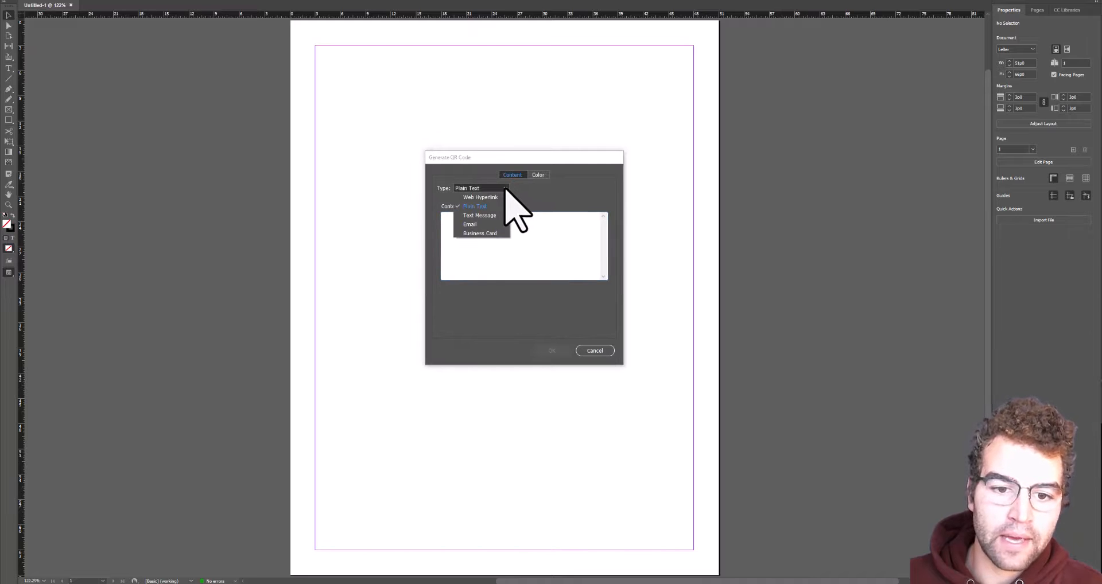
{"action": "left_click", "coordinate": [506, 189]}
{"action": "left_click", "coordinate": [505, 189]}
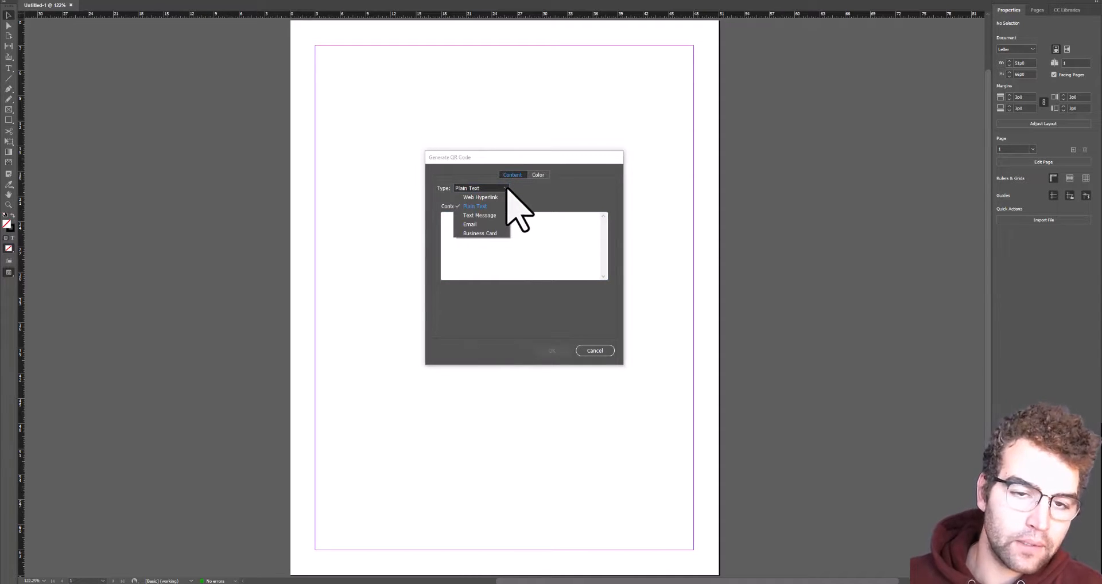
{"action": "left_click", "coordinate": [506, 189]}
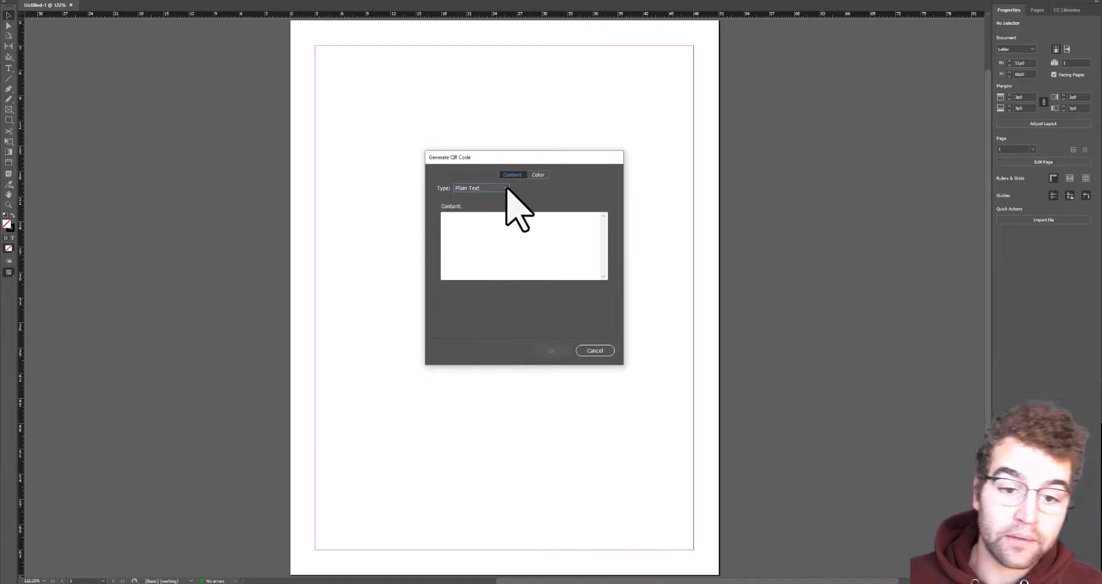
{"action": "left_click", "coordinate": [449, 225]}
{"action": "type", "text": "1"}
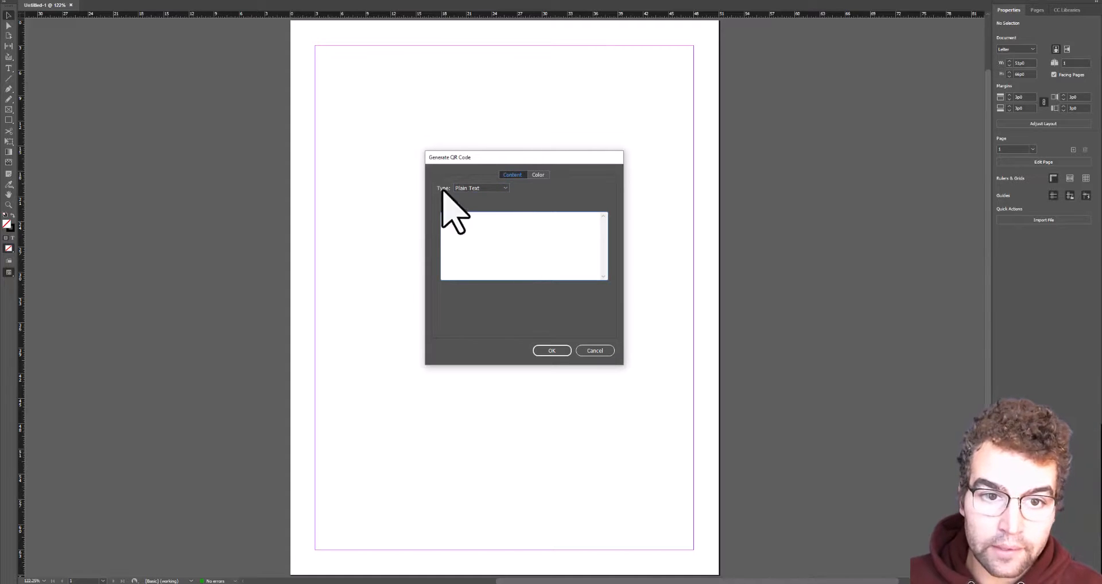
{"action": "left_click", "coordinate": [550, 352]}
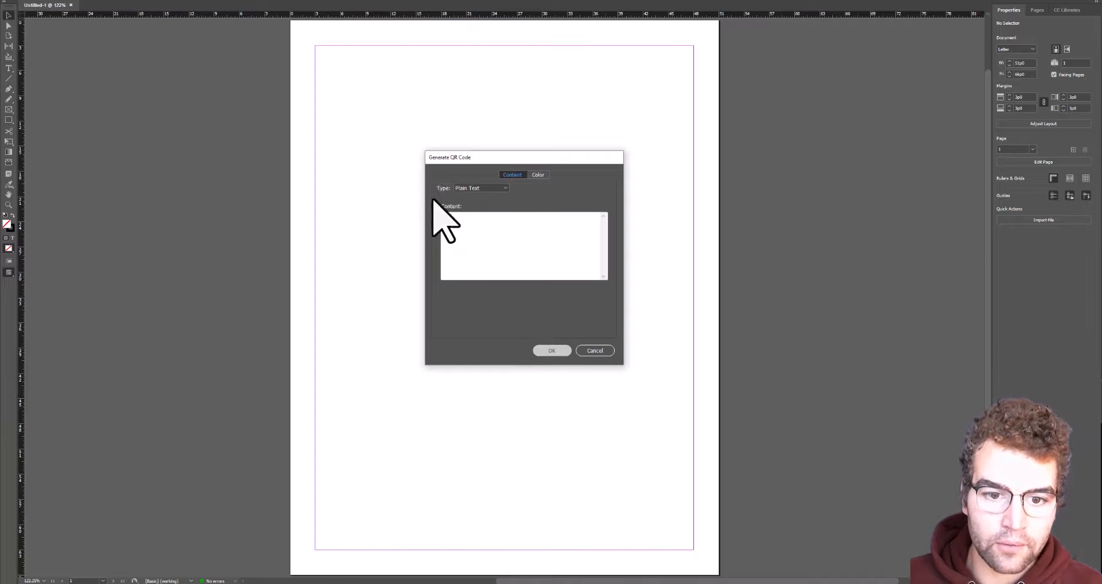
- Place the QR code in the upper middle of the page and enlarge its frame to about 26 by 26 picas
{"action": "left_click", "coordinate": [443, 178]}
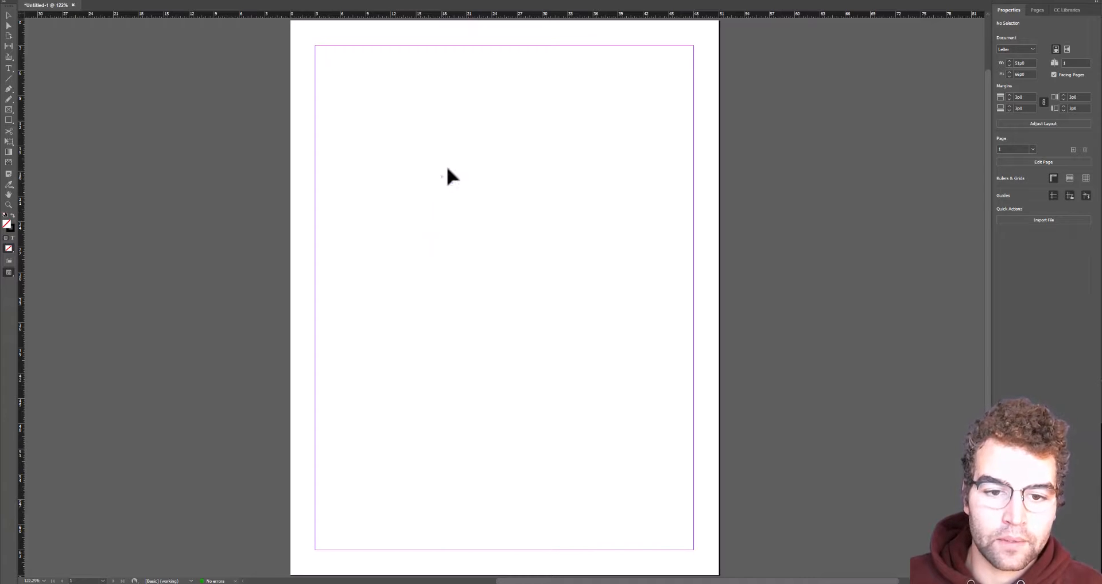
{"action": "left_click", "coordinate": [528, 273]}
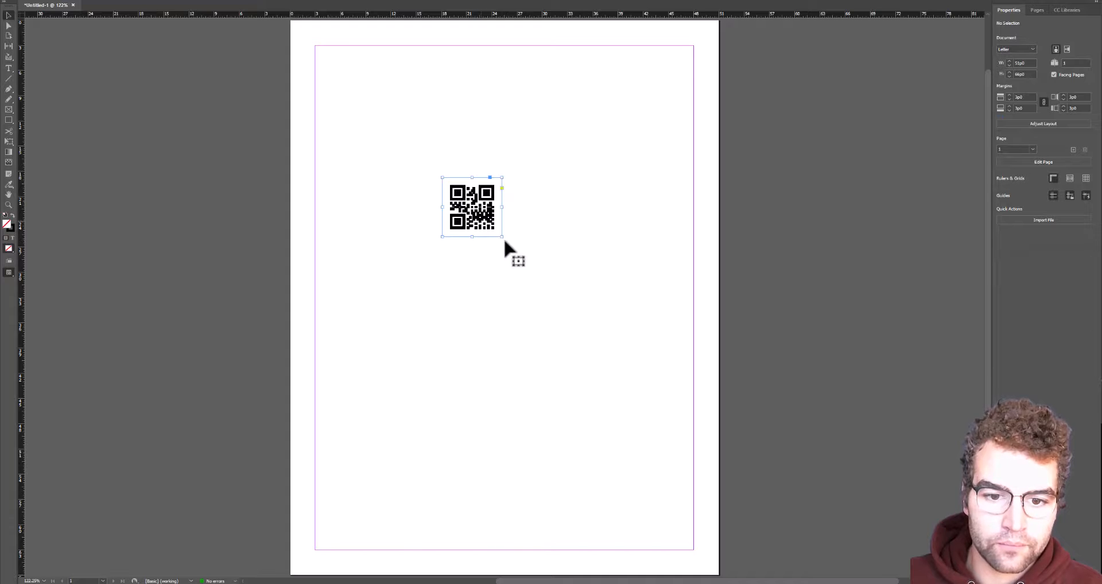
{"action": "left_click", "coordinate": [498, 232]}
{"action": "left_click_drag", "start_coordinate": [502, 236], "coordinate": [672, 406]}
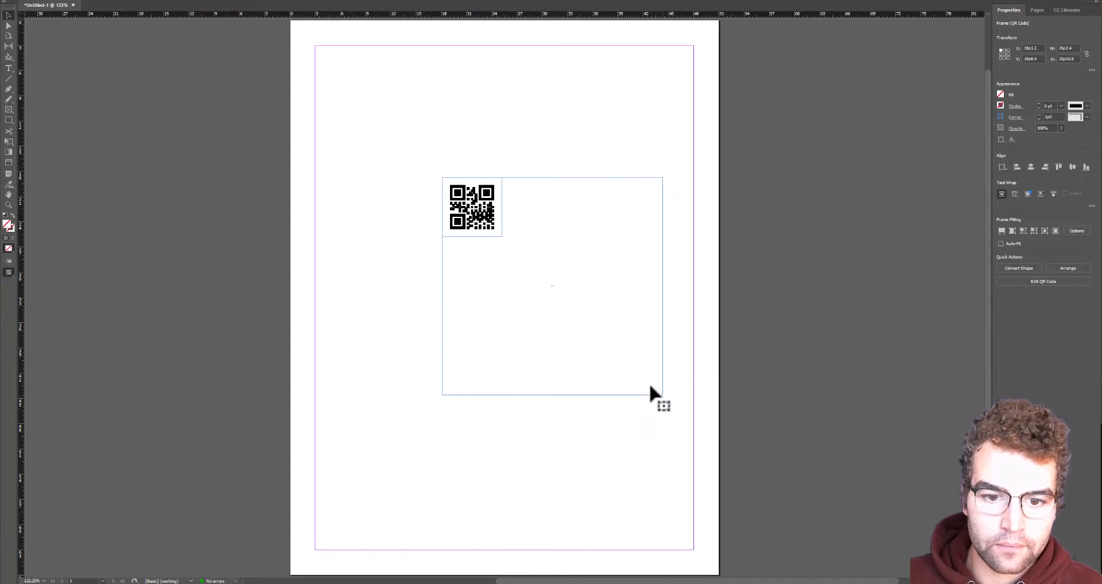
{"action": "left_click", "coordinate": [487, 232]}
{"action": "left_click_drag", "start_coordinate": [502, 236], "coordinate": [663, 395]}
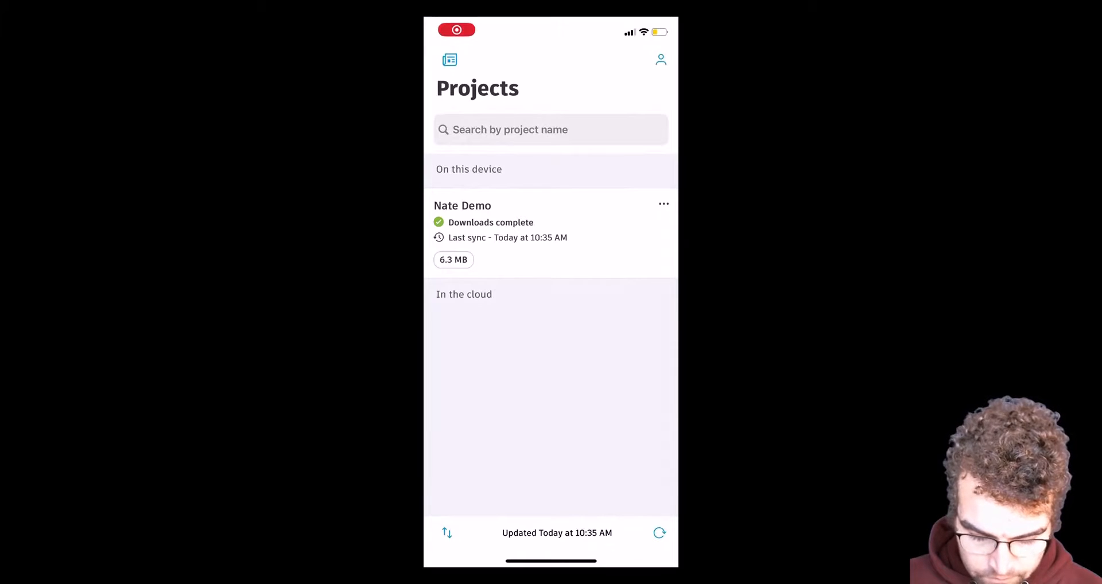
- Force a refresh of the project downloaded on the mobile device and sync its asset changes
{"action": "left_click_drag", "start_coordinate": [467, 413], "coordinate": [467, 540]}
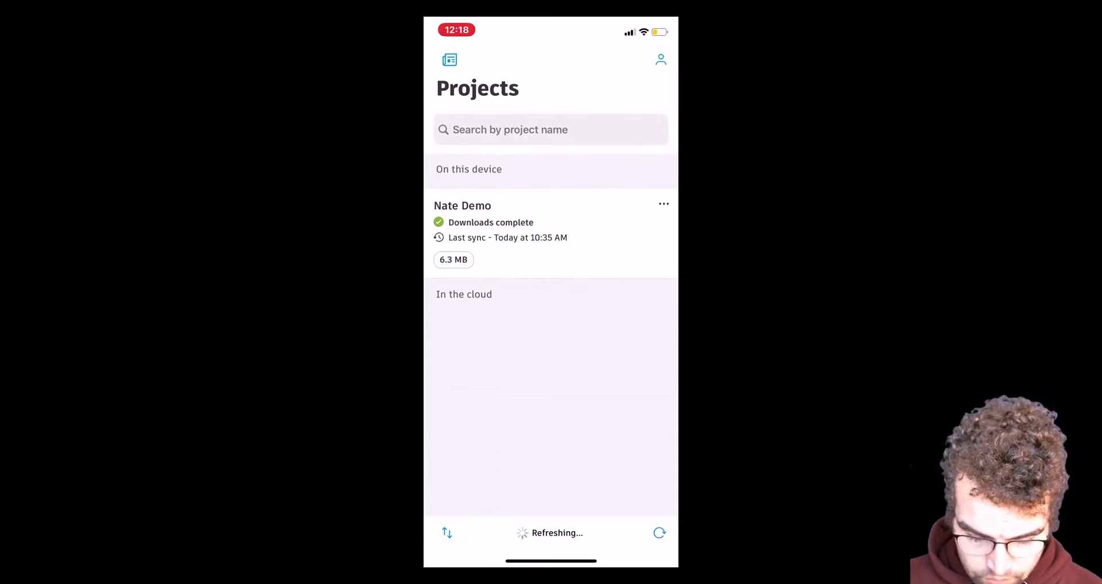
{"action": "left_click", "coordinate": [664, 204]}
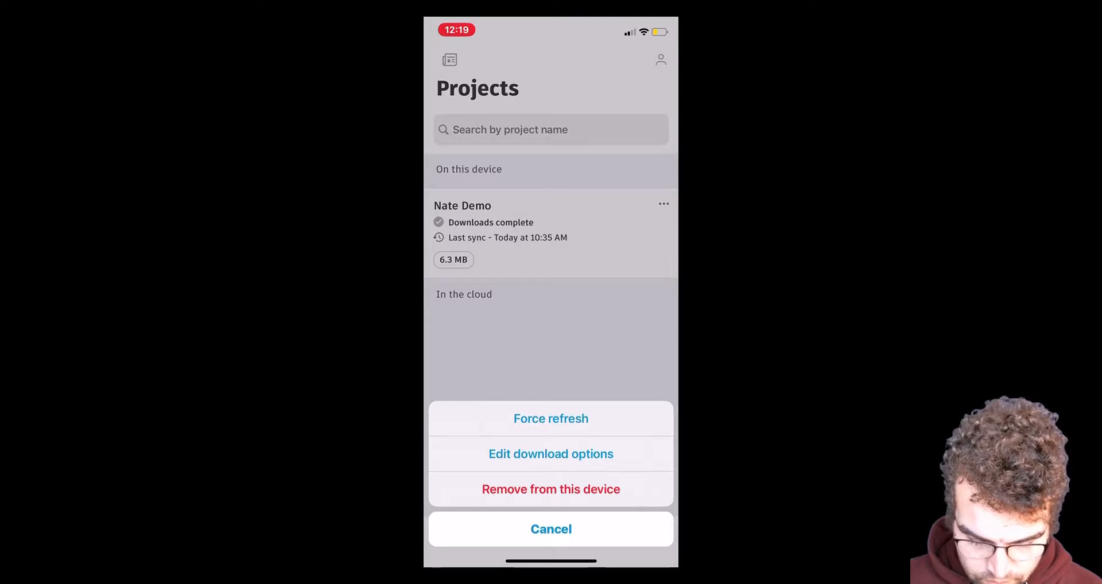
{"action": "left_click", "coordinate": [501, 409]}
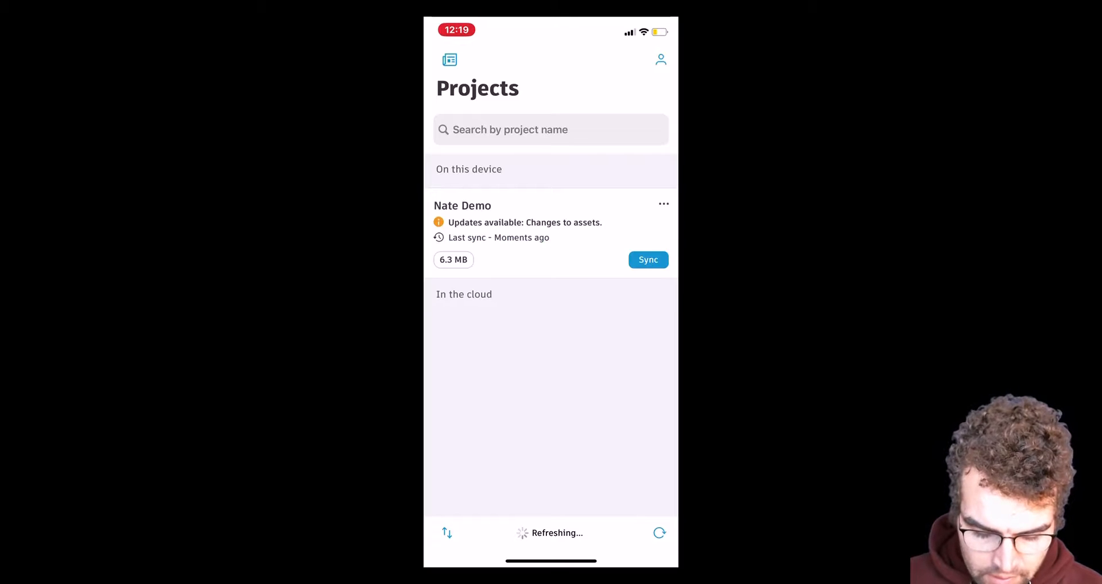
{"action": "left_click", "coordinate": [647, 259]}
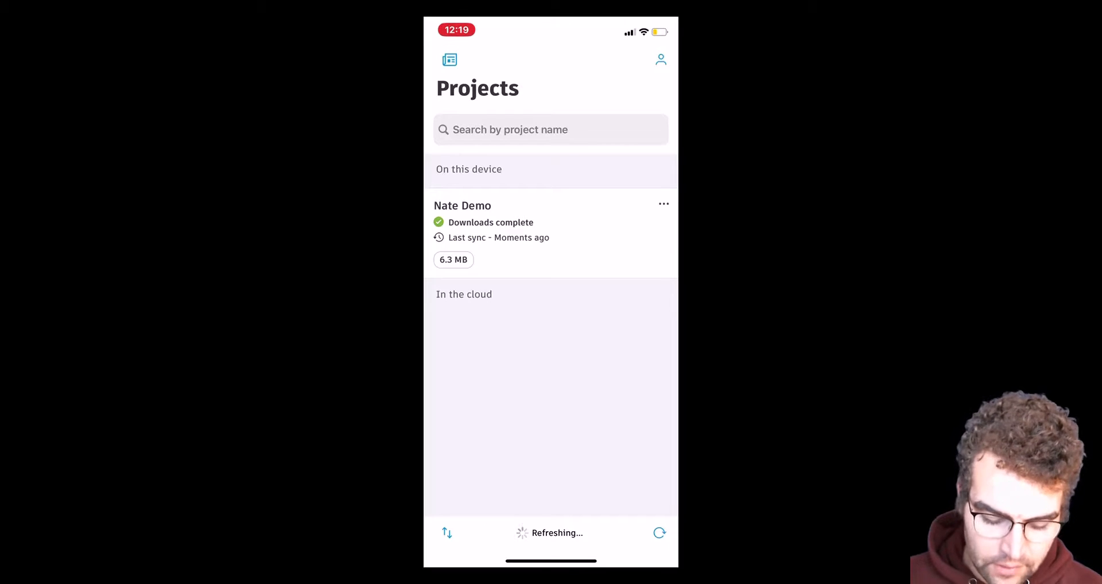
- Open the assets of the downloaded project on the mobile device, start a barcode scan and allow camera access
{"action": "left_click", "coordinate": [499, 213]}
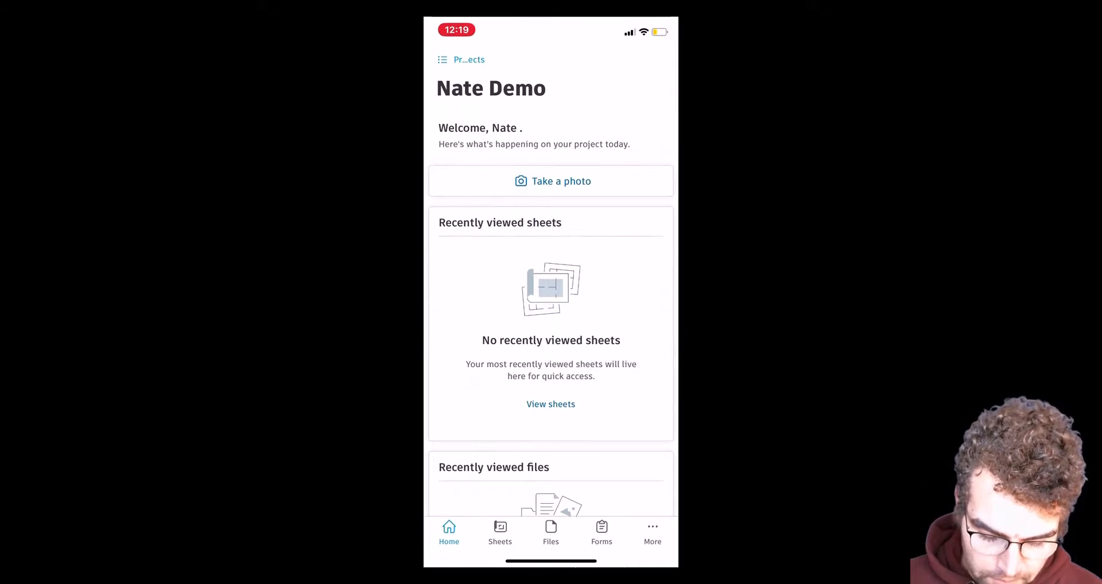
{"action": "left_click", "coordinate": [653, 531]}
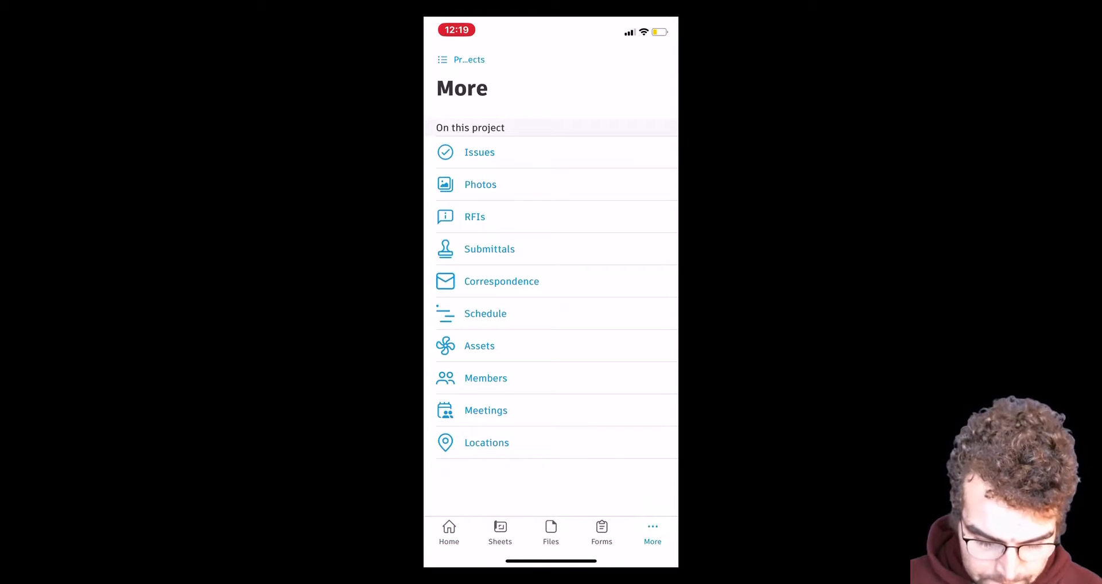
{"action": "left_click", "coordinate": [611, 344]}
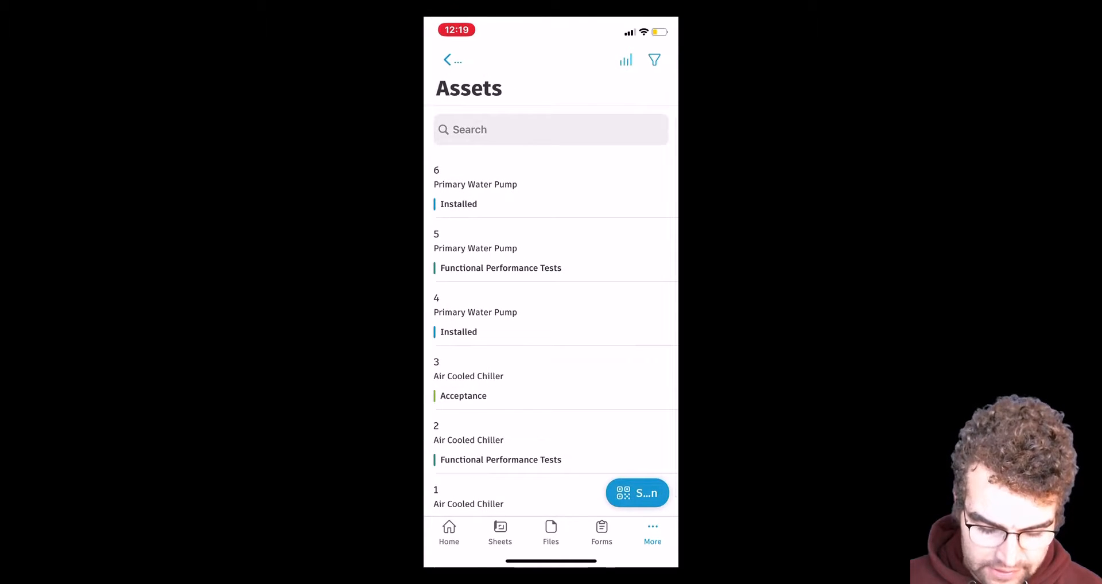
{"action": "left_click", "coordinate": [631, 493]}
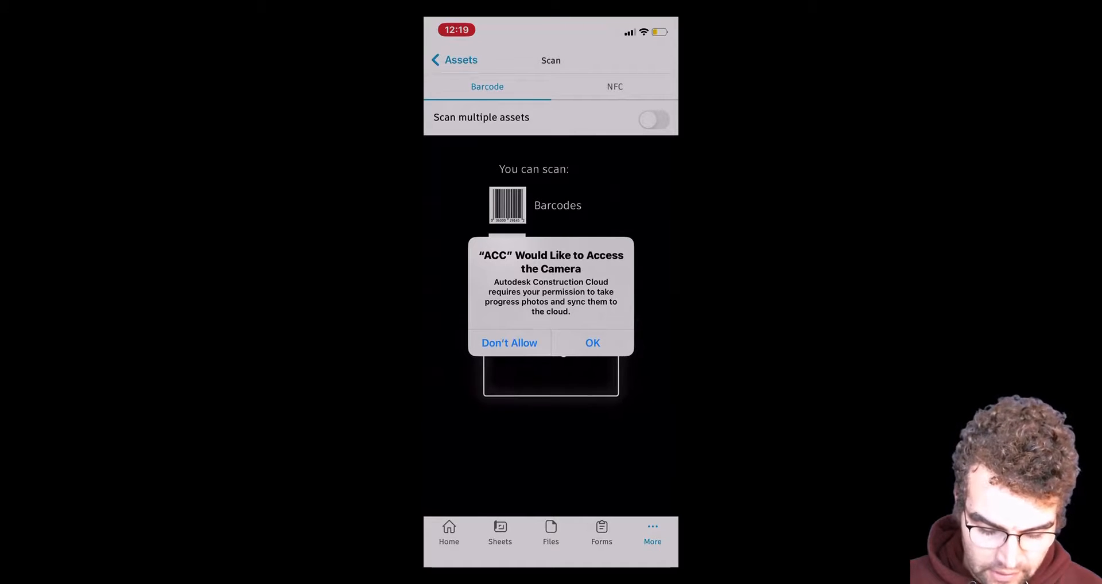
{"action": "left_click", "coordinate": [593, 343]}
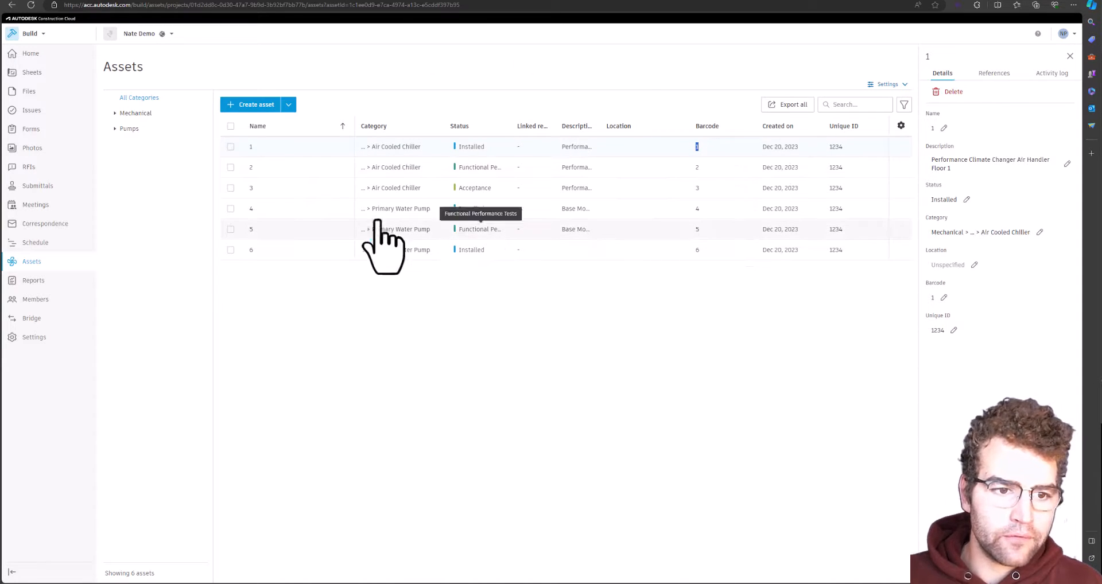
- Examine the references of asset 1 and the types of reference that can be added to it
{"action": "left_click", "coordinate": [270, 150]}
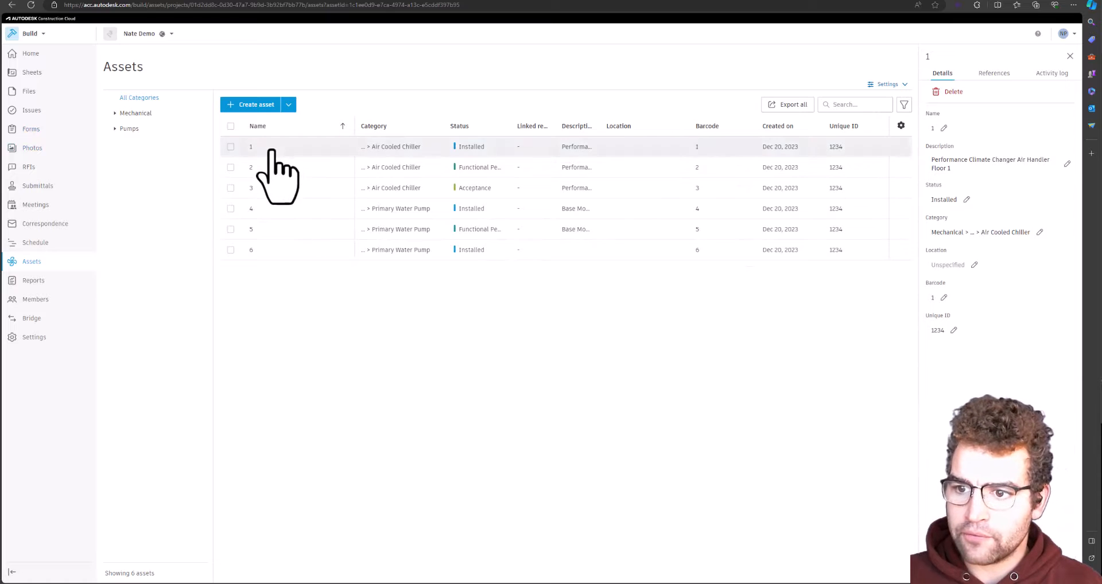
{"action": "left_click", "coordinate": [993, 73]}
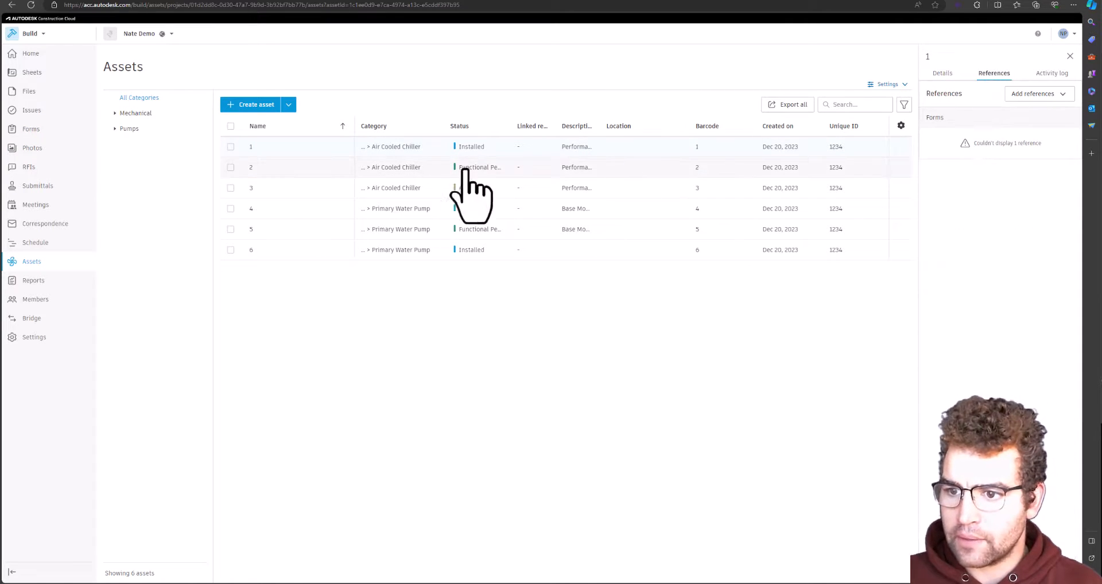
{"action": "left_click", "coordinate": [1030, 95]}
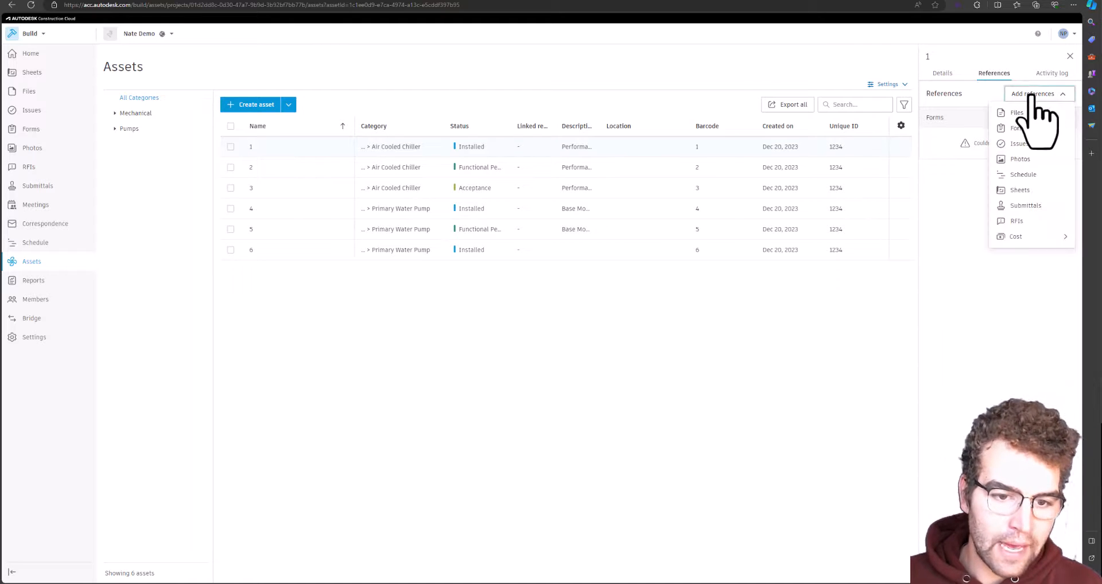
{"action": "left_click", "coordinate": [1029, 95]}
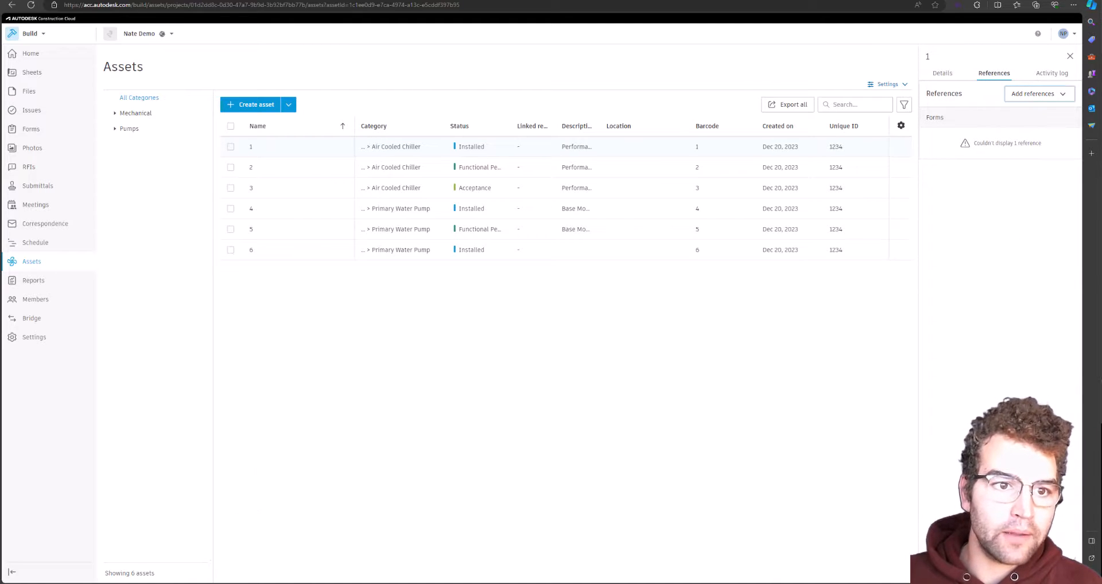
- Switch to the second account's browser window, open the Asset Checklist linked to AHU-999, and answer the delivery damage question with No
{"action": "key", "text": "alt+Tab"}
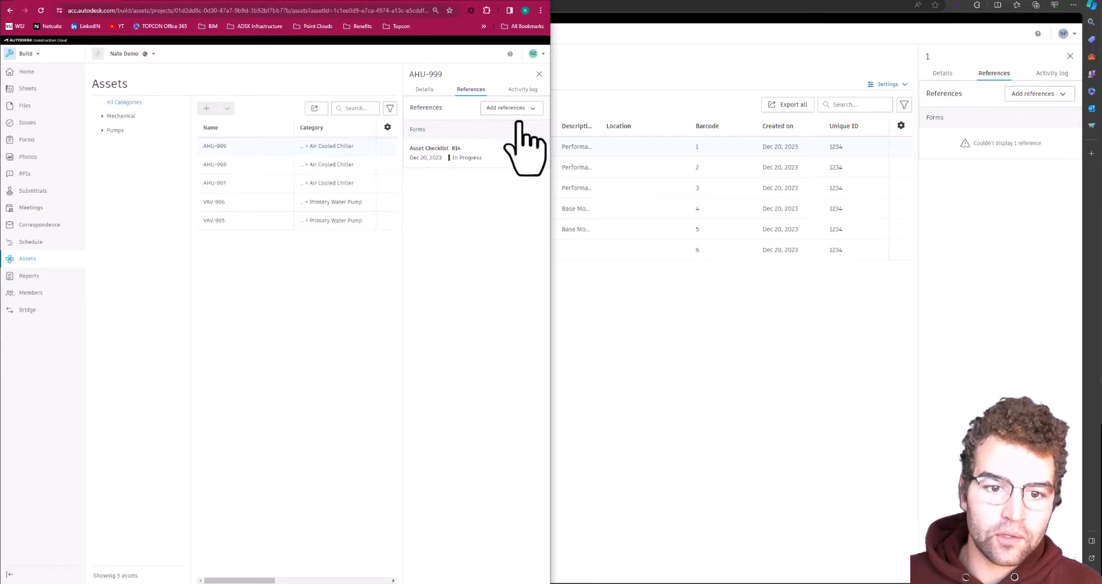
{"action": "left_click", "coordinate": [436, 156]}
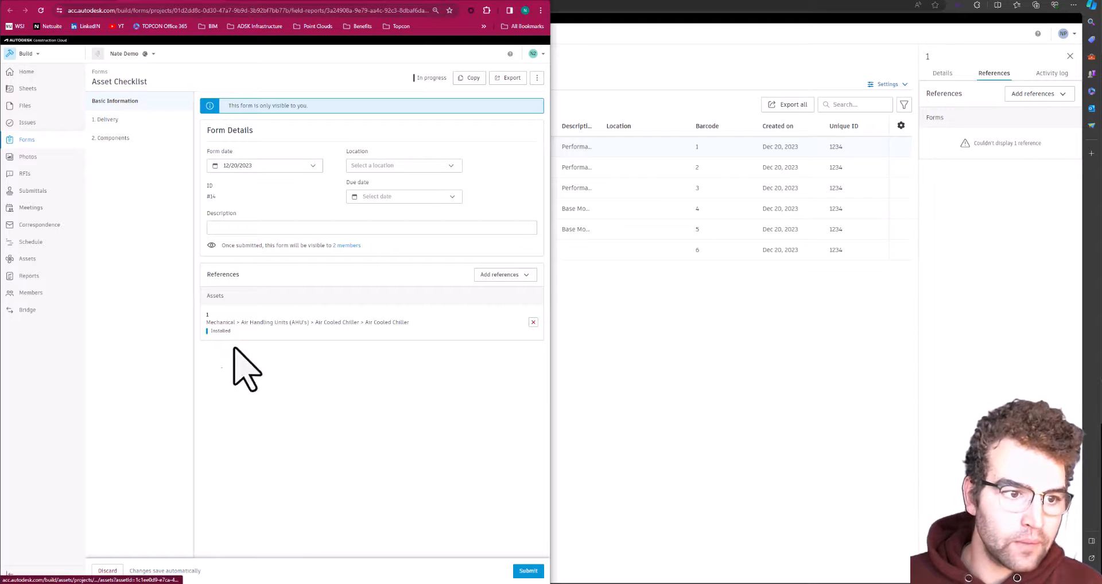
{"action": "left_click", "coordinate": [108, 120]}
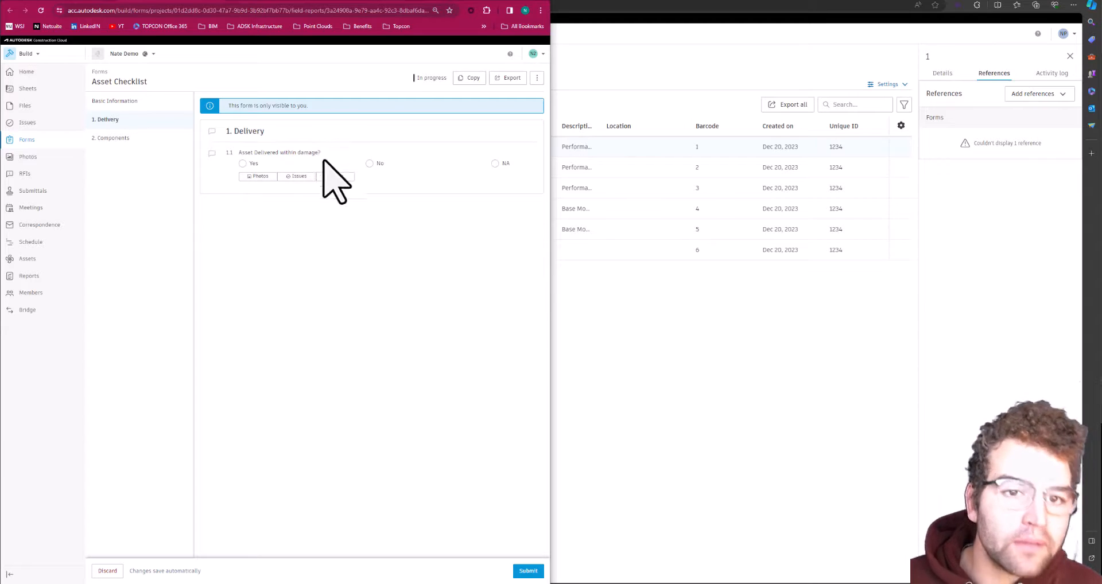
{"action": "left_click", "coordinate": [243, 164]}
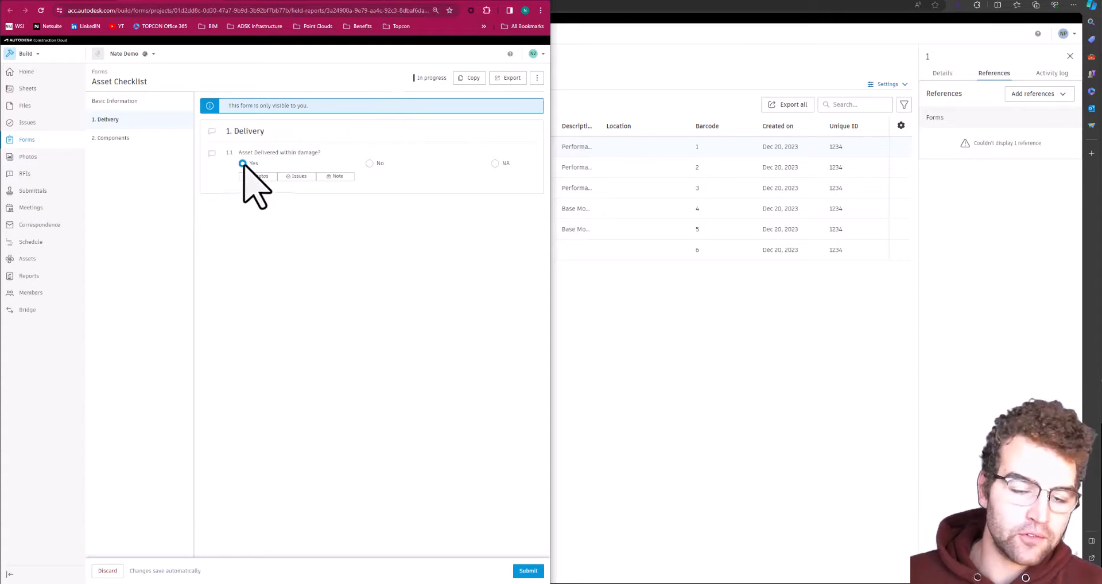
{"action": "left_click", "coordinate": [369, 163]}
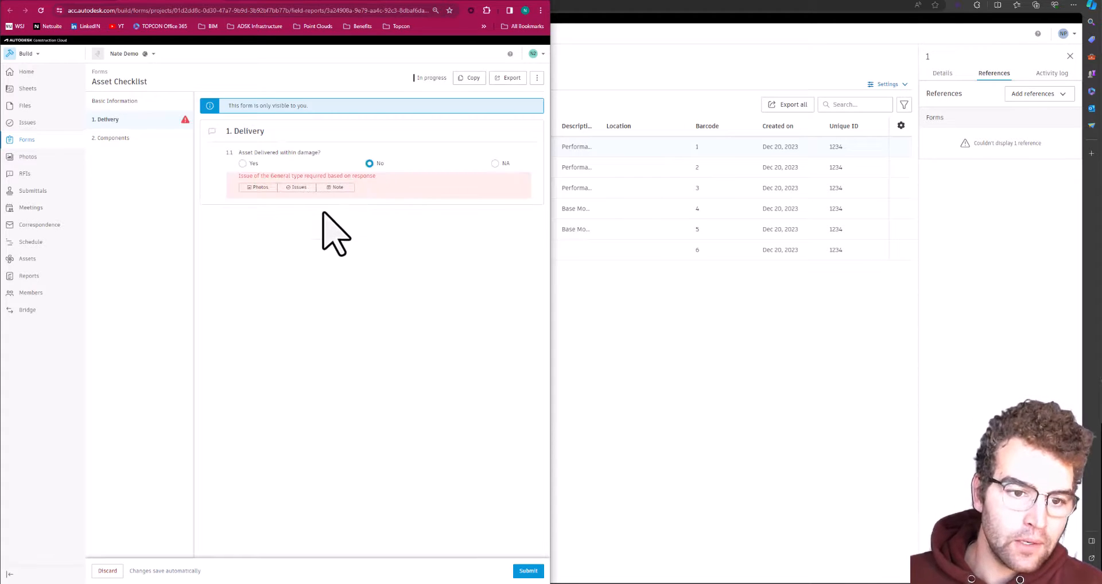
- Create a General issue as the reference for delivery question 1.1 and submit the Asset Checklist form
{"action": "left_click", "coordinate": [292, 188]}
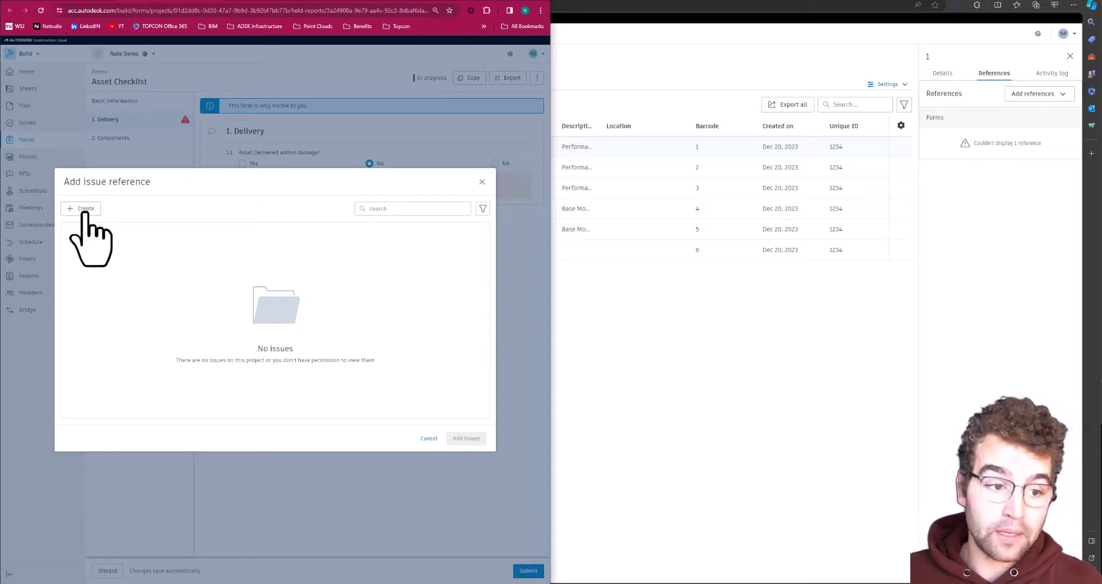
{"action": "left_click", "coordinate": [83, 210]}
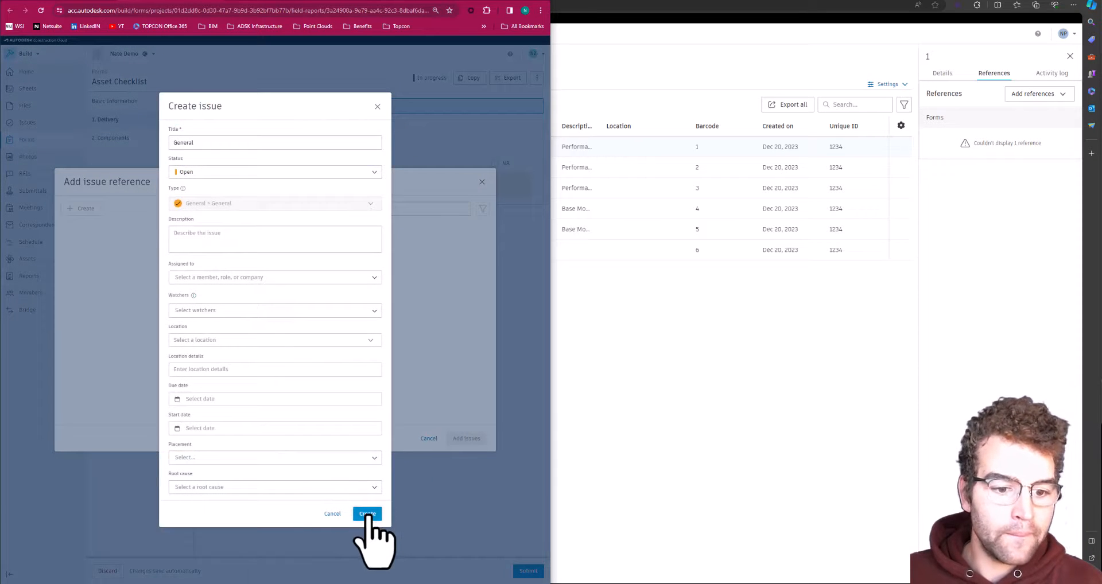
{"action": "left_click", "coordinate": [368, 514]}
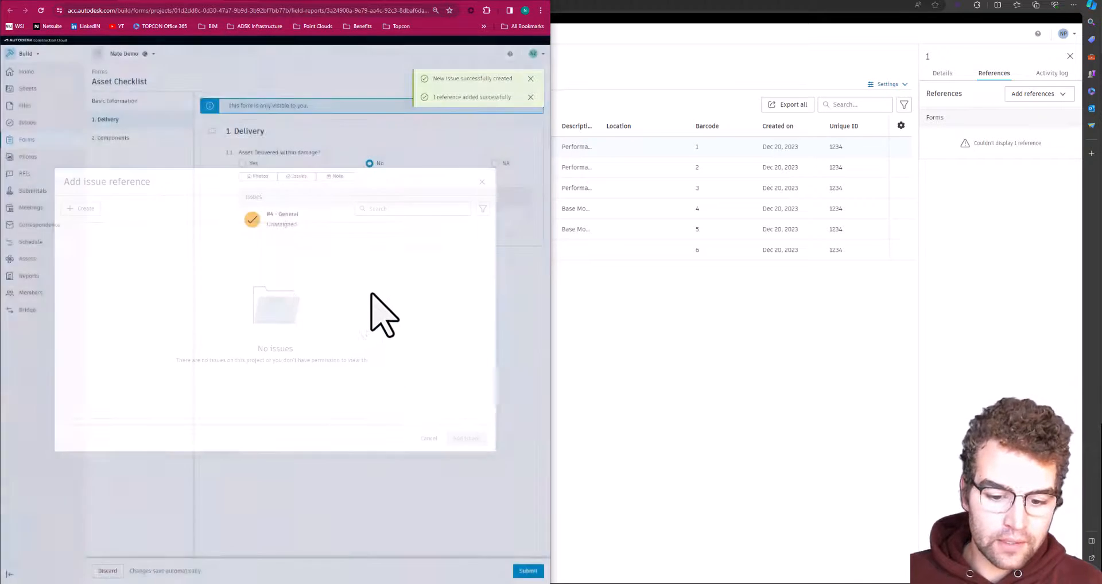
{"action": "left_click", "coordinate": [526, 571]}
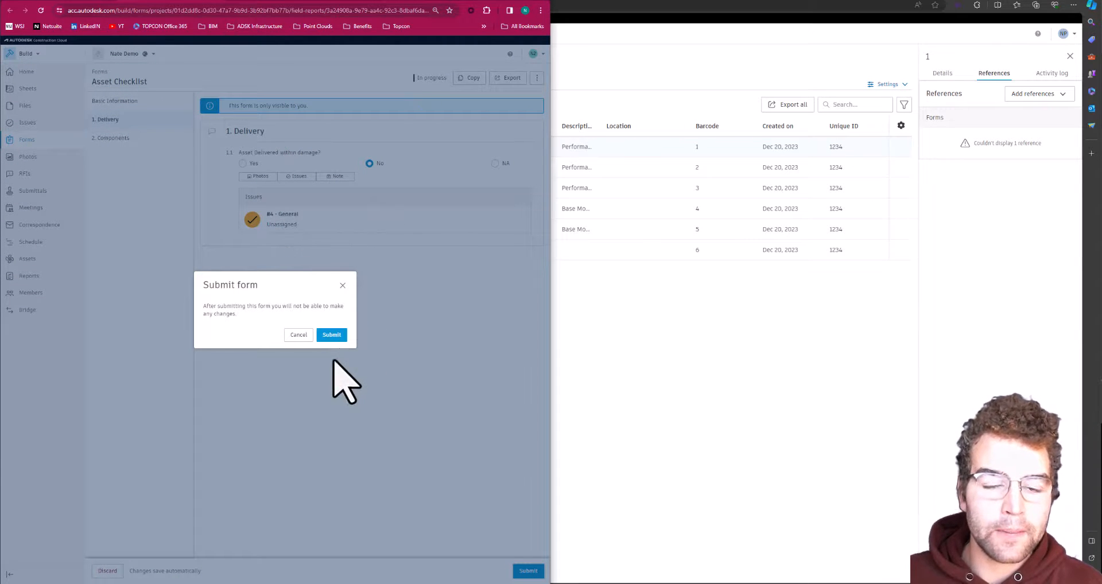
{"action": "left_click", "coordinate": [331, 336]}
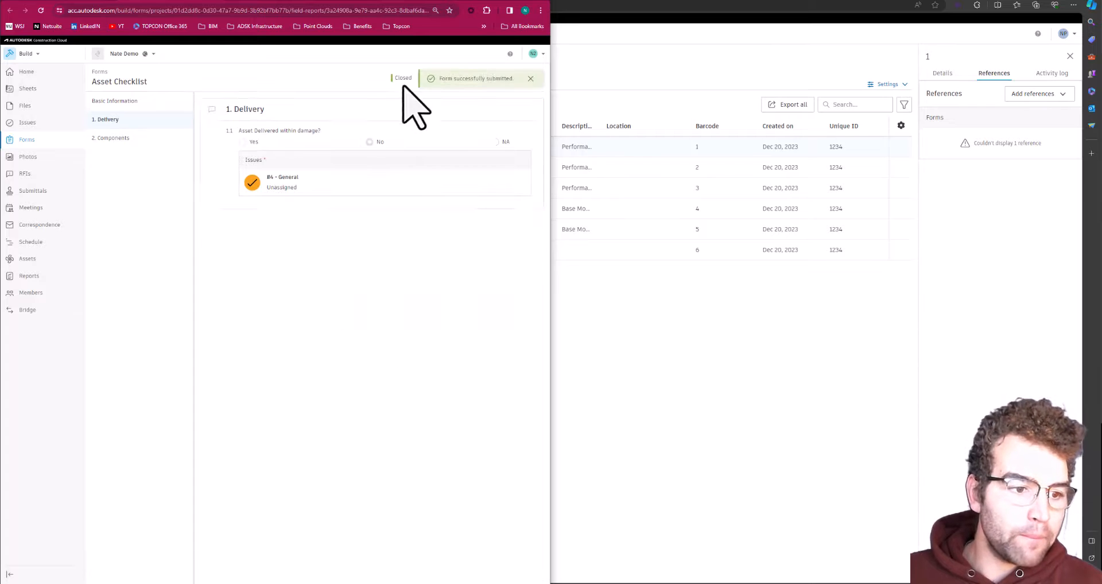
- Open the Asset Checklist from asset 1's references and check the submitted form's status
{"action": "left_click", "coordinate": [36, 259]}
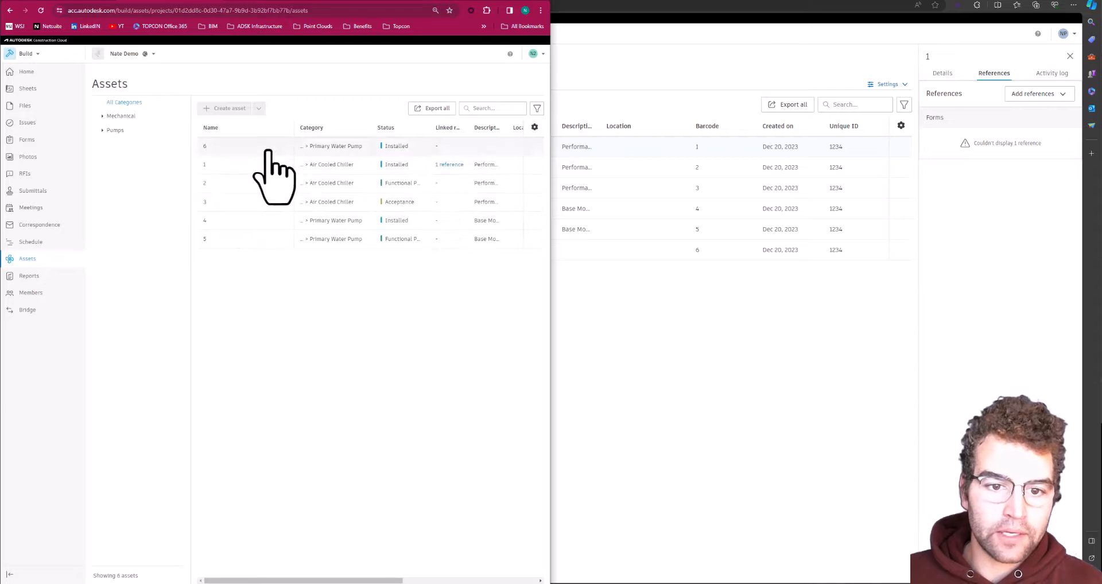
{"action": "left_click", "coordinate": [448, 166]}
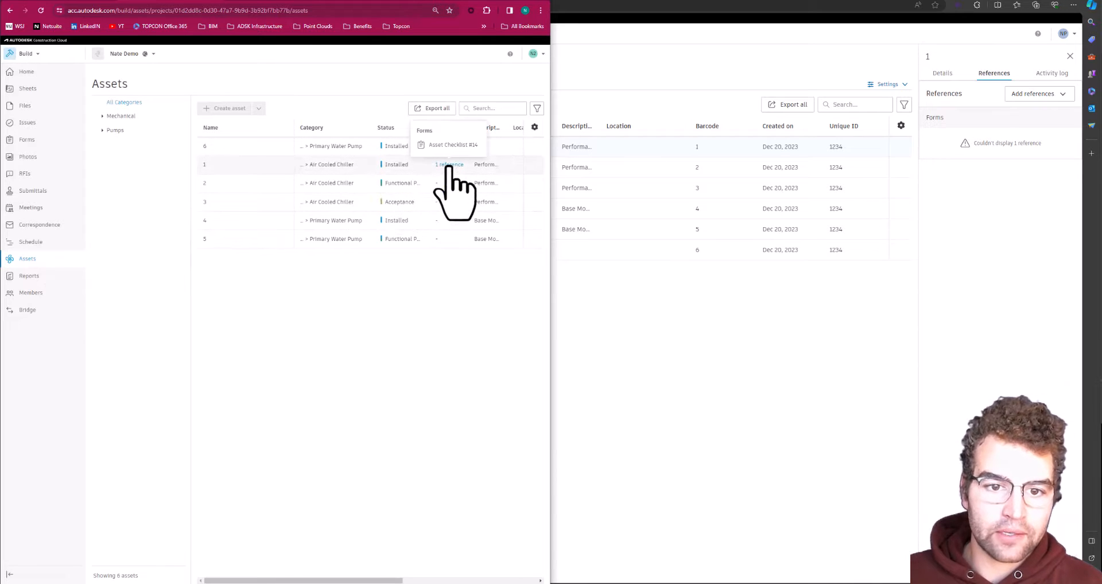
{"action": "left_click", "coordinate": [449, 166]}
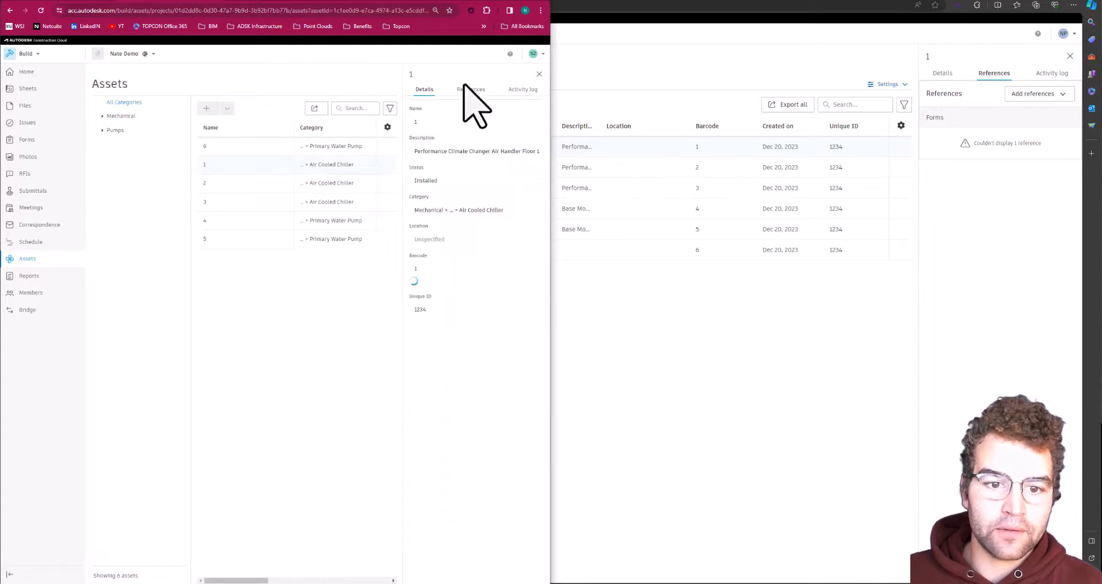
{"action": "left_click", "coordinate": [464, 90]}
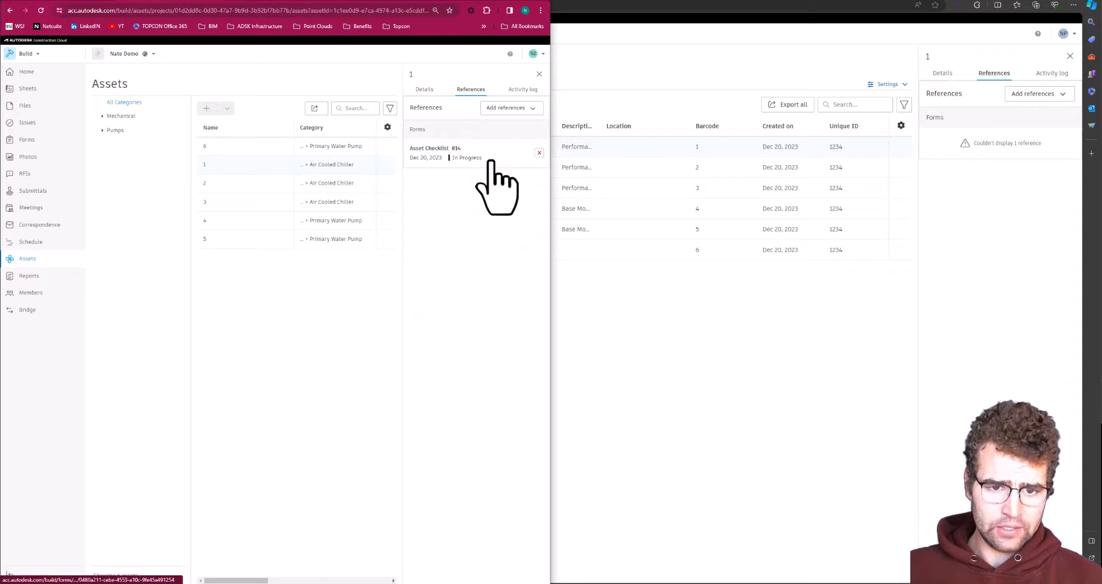
{"action": "left_click", "coordinate": [467, 151]}
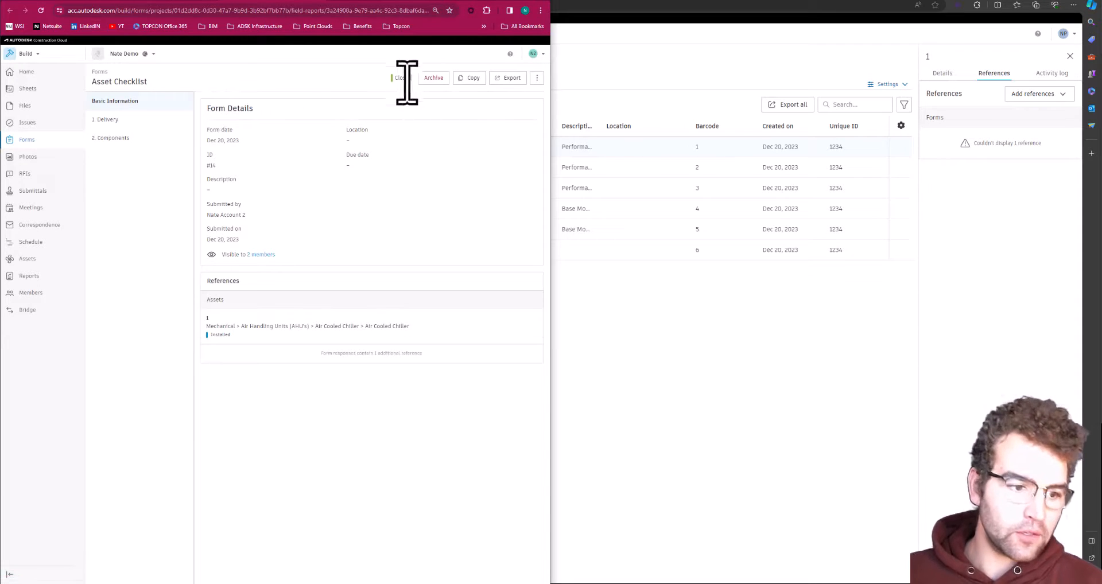
{"action": "left_click_drag", "start_coordinate": [406, 77], "coordinate": [374, 103]}
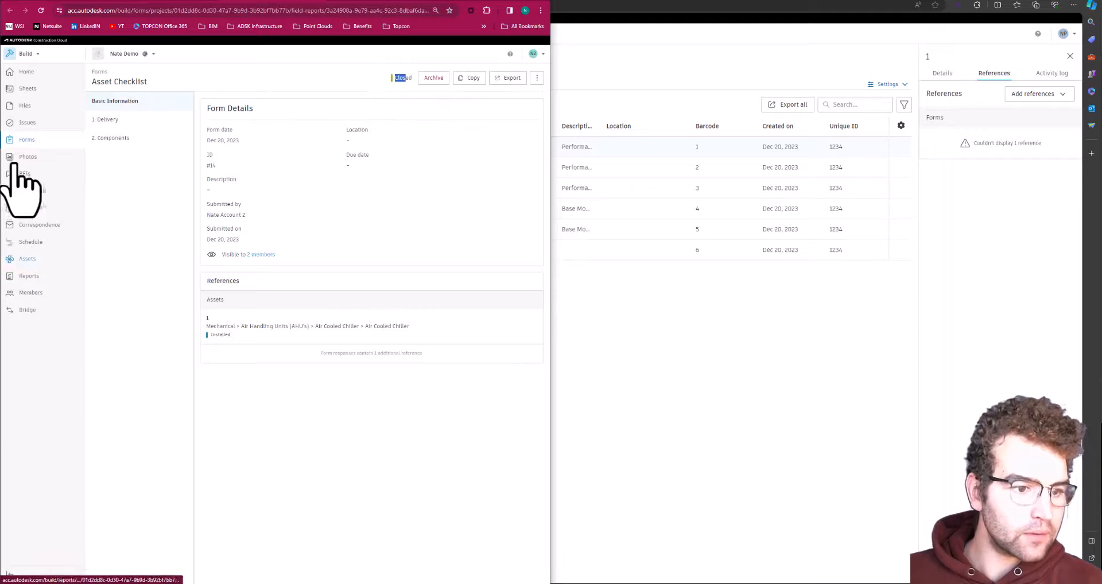
- Return to the asset list and recheck the checklist status shown in asset 1's references
{"action": "left_click", "coordinate": [31, 260]}
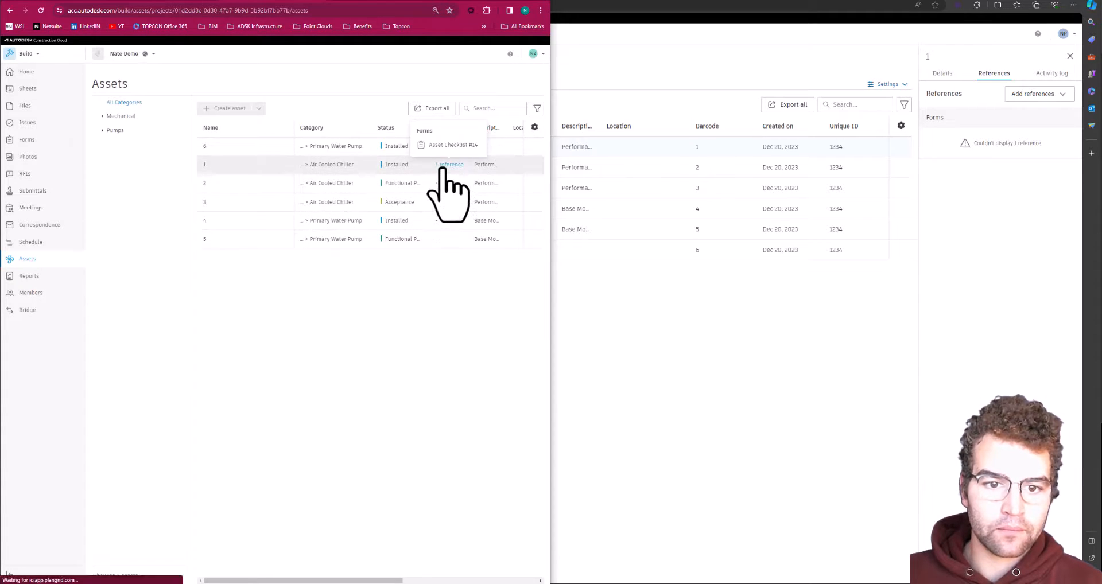
{"action": "left_click", "coordinate": [441, 166]}
{"action": "left_click", "coordinate": [473, 90]}
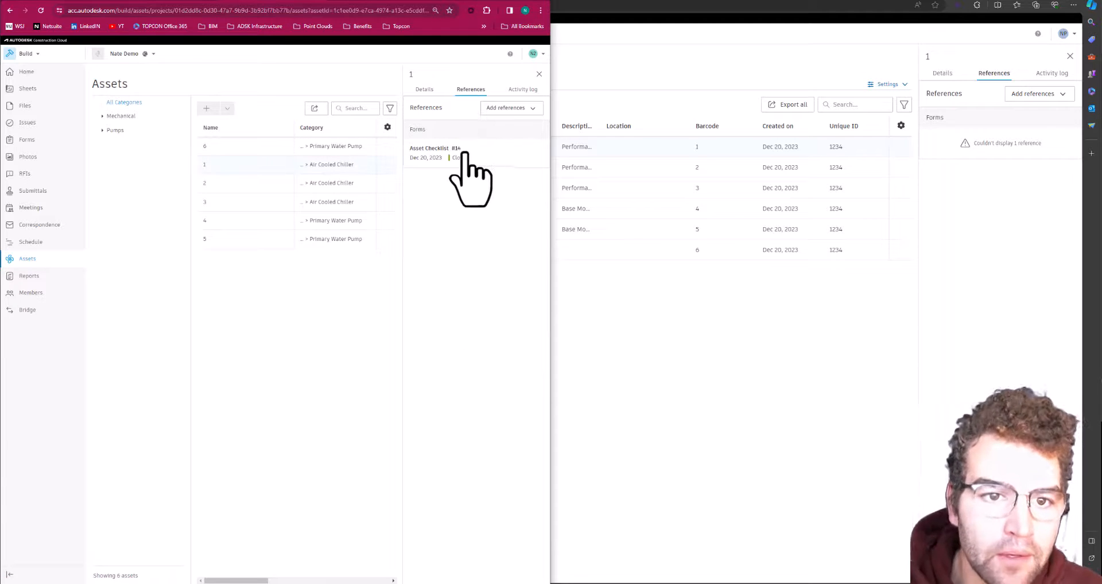